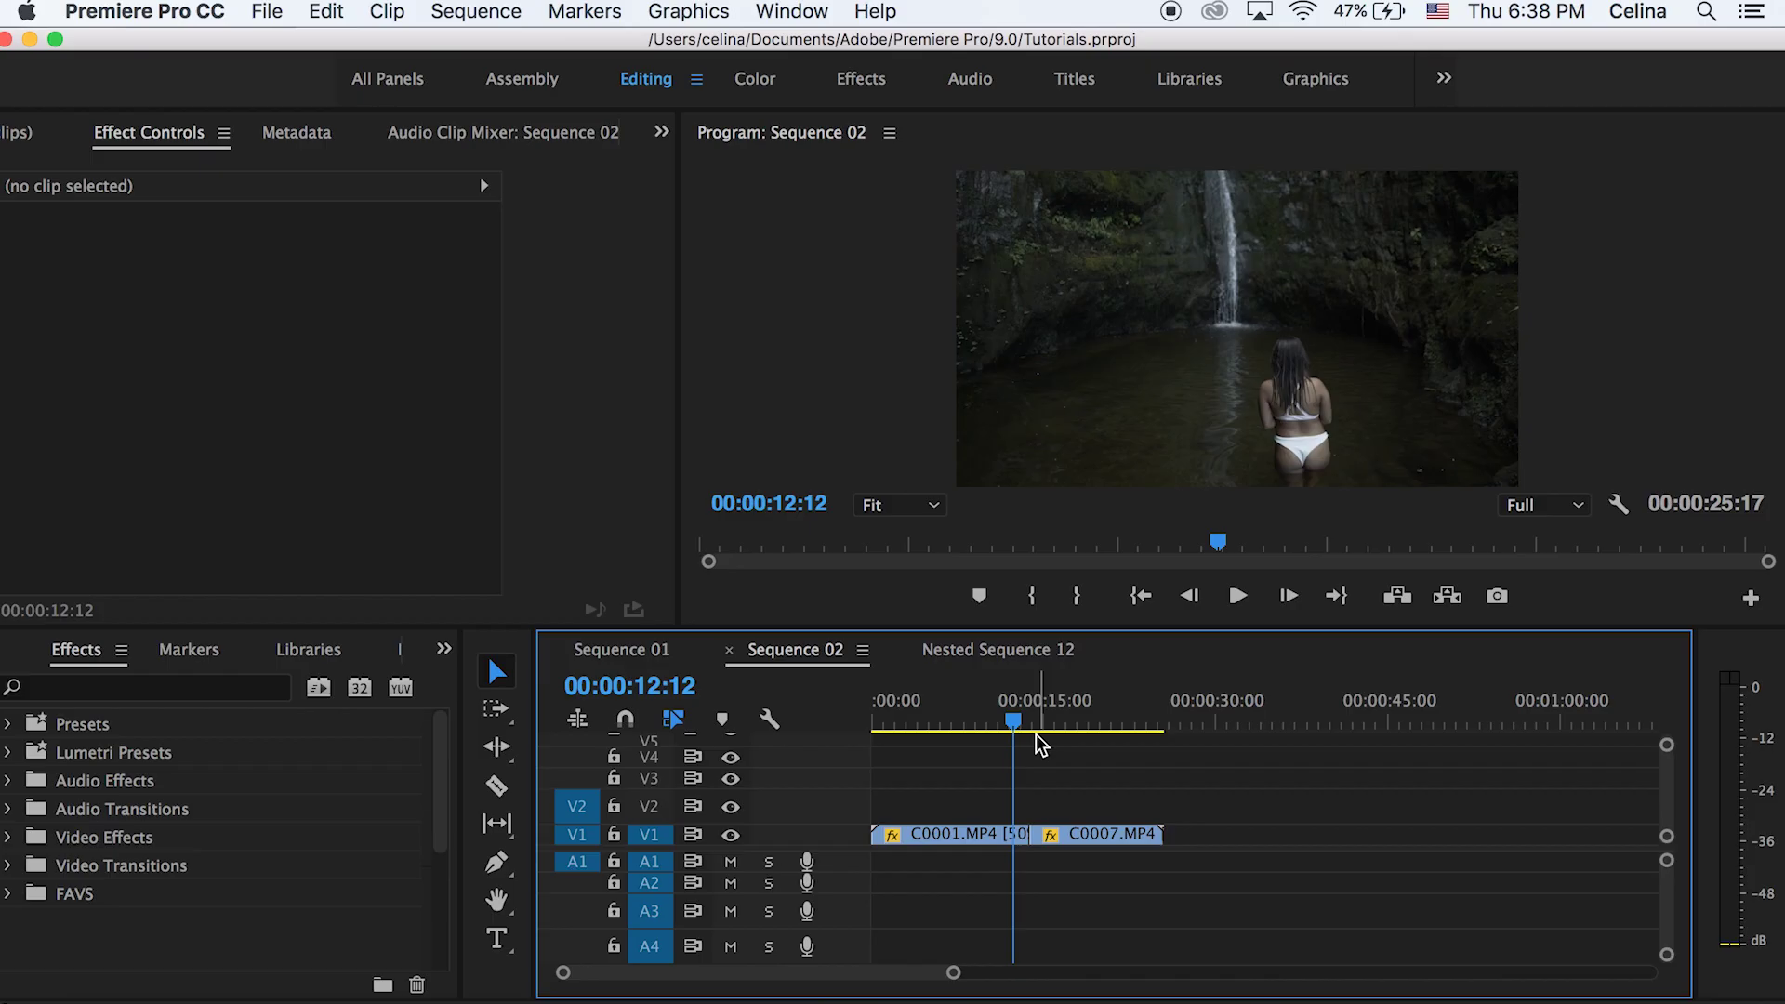
- Look at the layered clip arrangement in Nested Sequence 12 and return to Sequence 02
click(1013, 653)
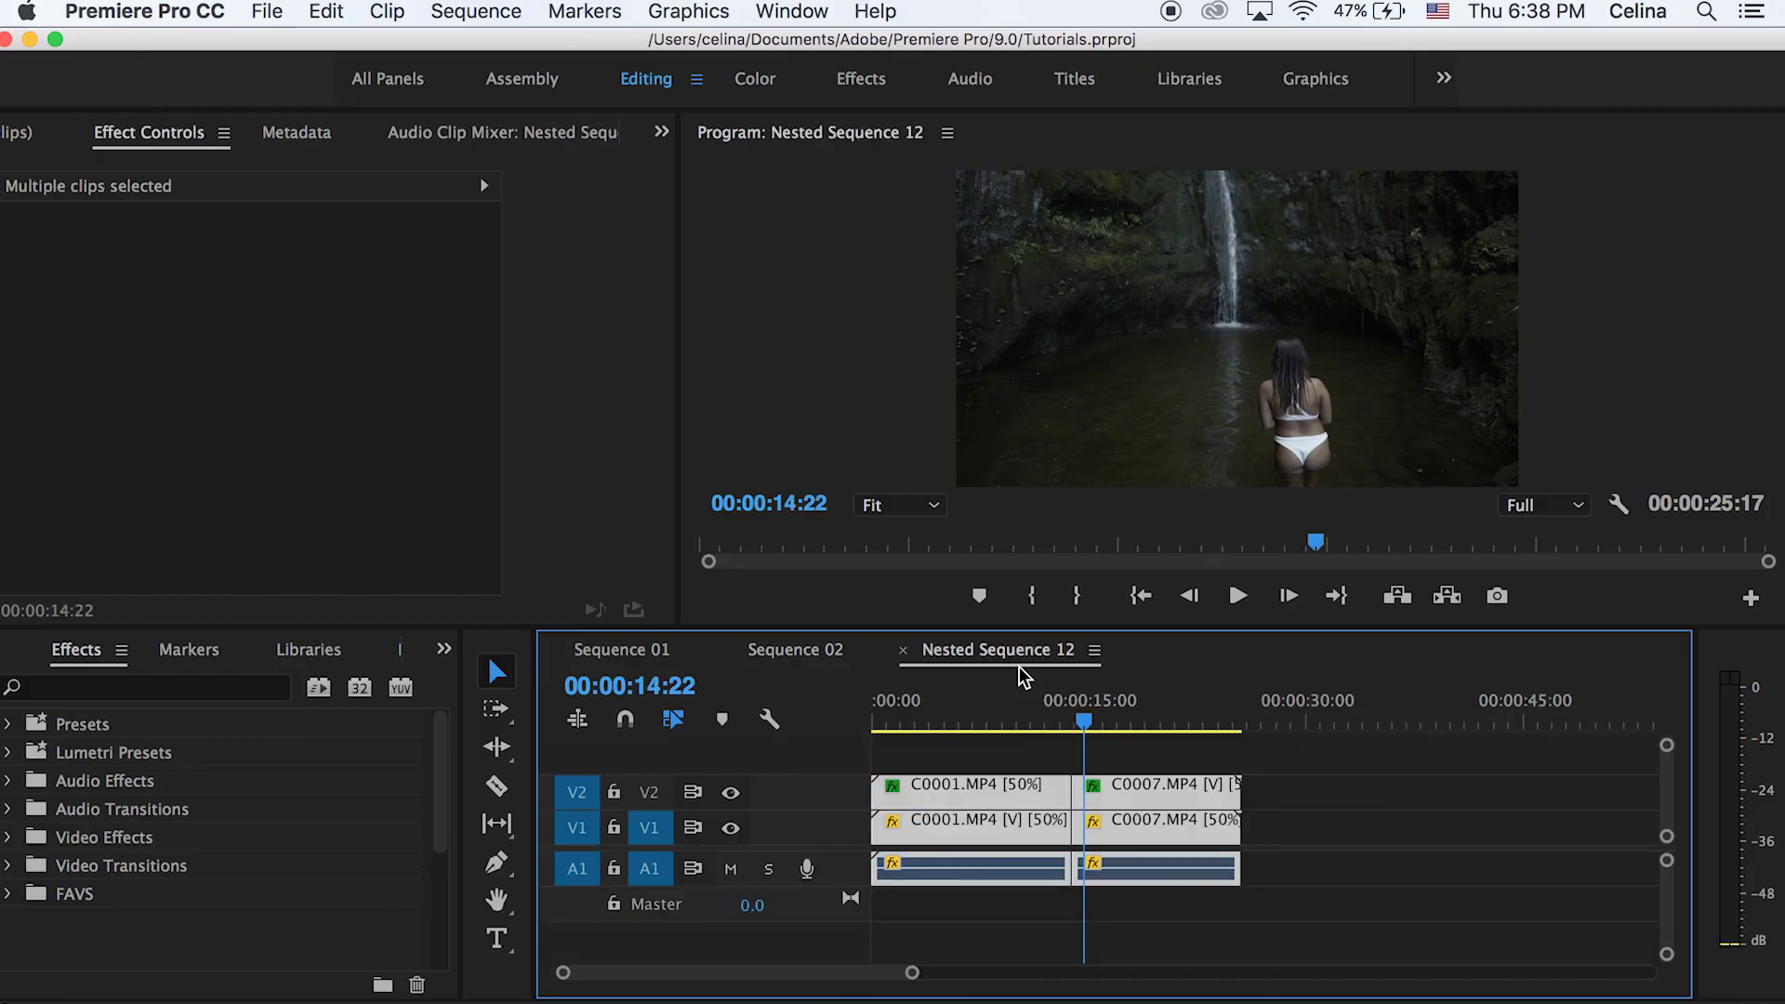
click(770, 649)
mouse_move(1012, 729)
mouse_down()
mouse_move(1070, 729)
mouse_move(1010, 714)
mouse_up()
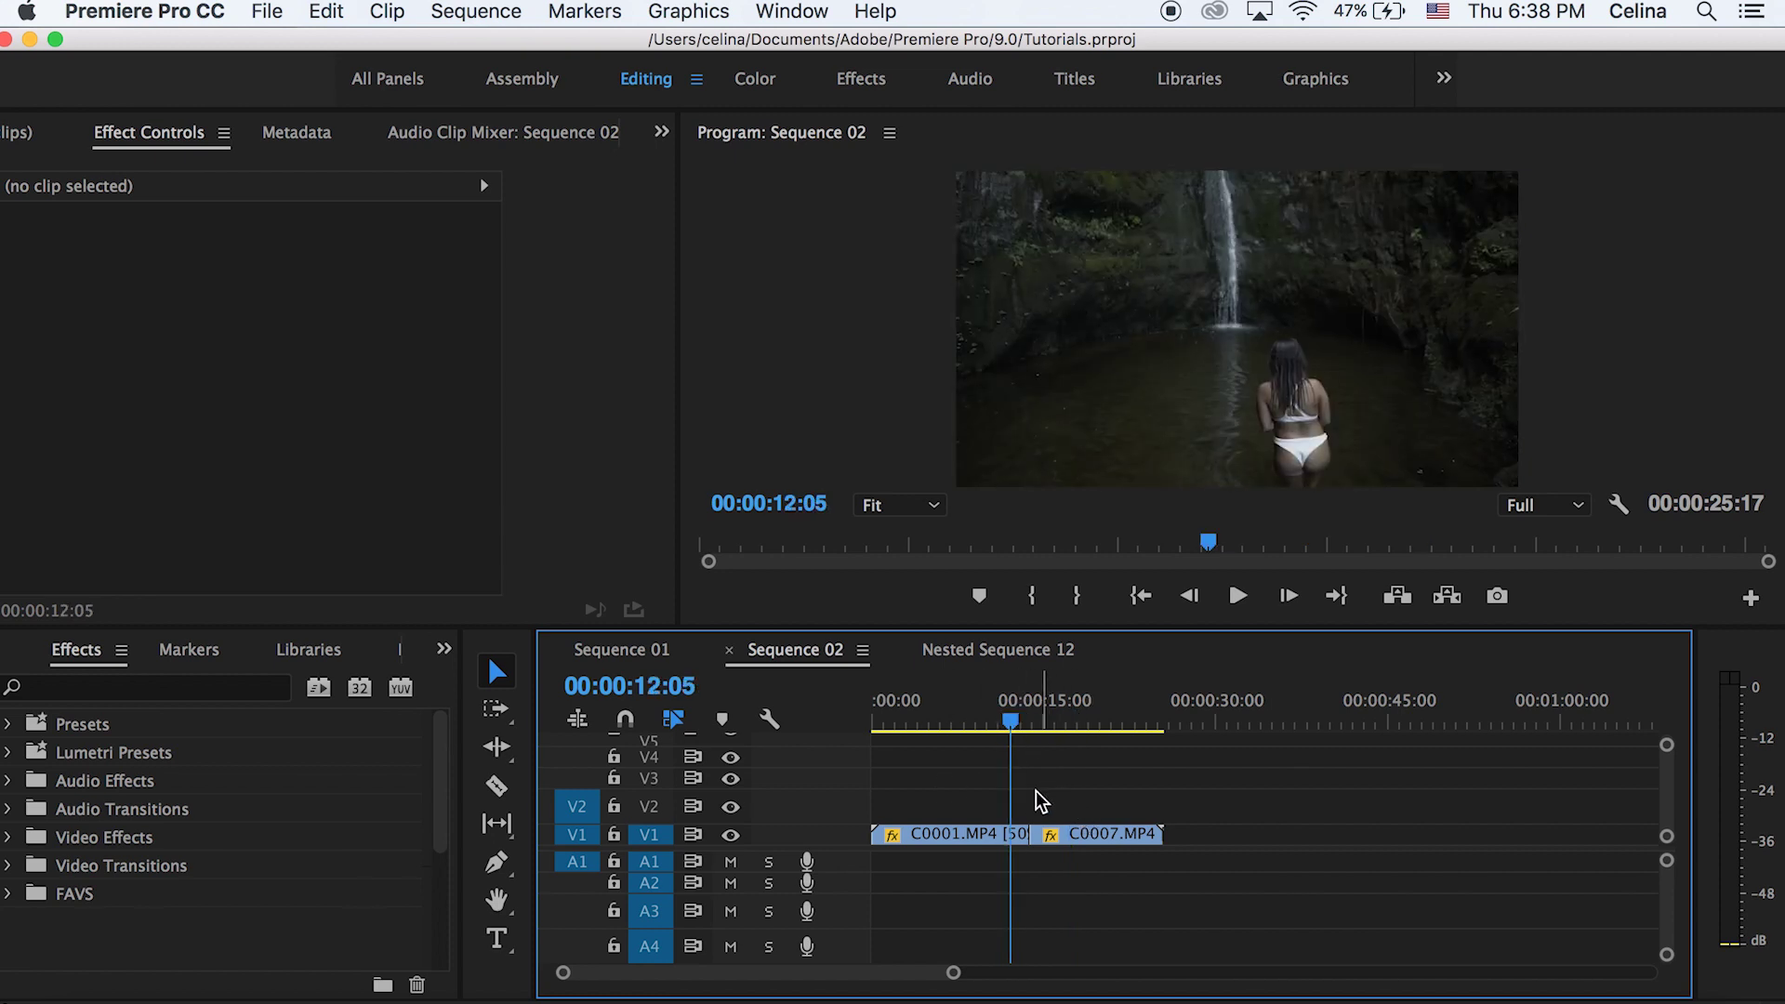
- Duplicate the C0001.MP4 and C0007.MP4 clips from V1 onto V2, directly above the originals
drag(1136, 790, 978, 801)
click(1095, 875)
click(1006, 800)
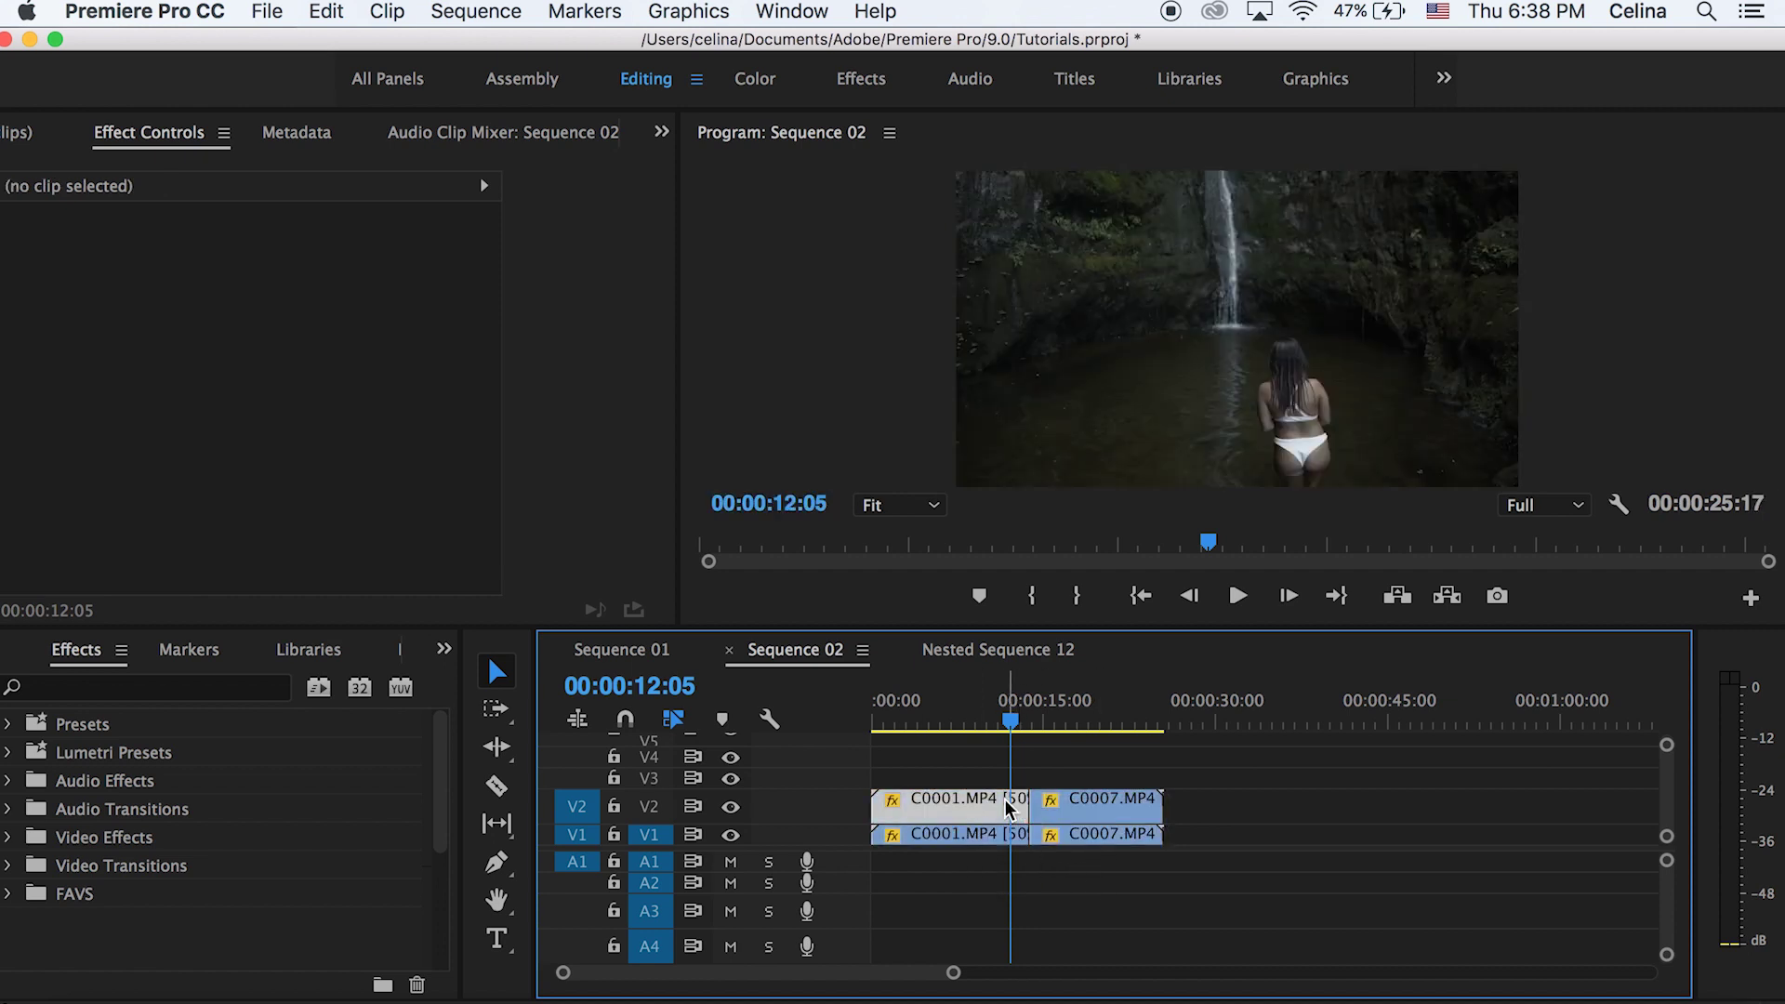
- Search the effects for "mosaic" and apply the Mosaic video effect to the C0001.MP4 clip on V2
click(191, 689)
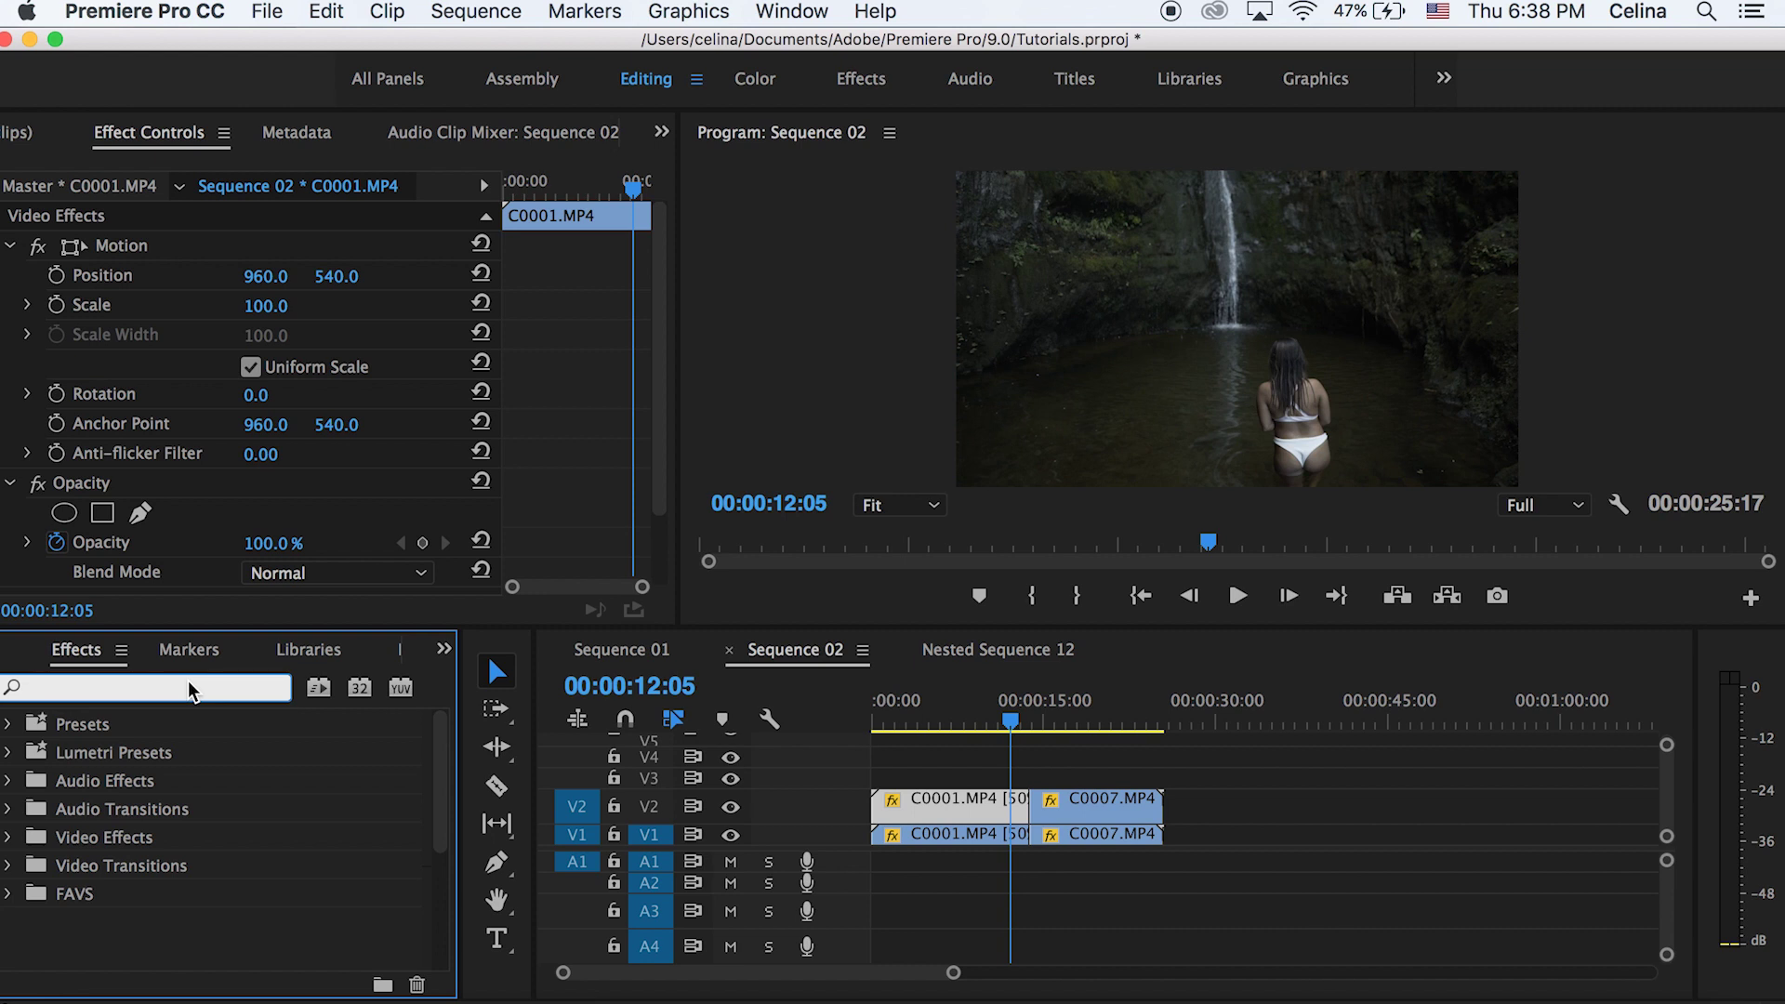
text(p)
key(BackSpace)
text(mosiac)
key(BackSpace)
key(BackSpace)
key(BackSpace)
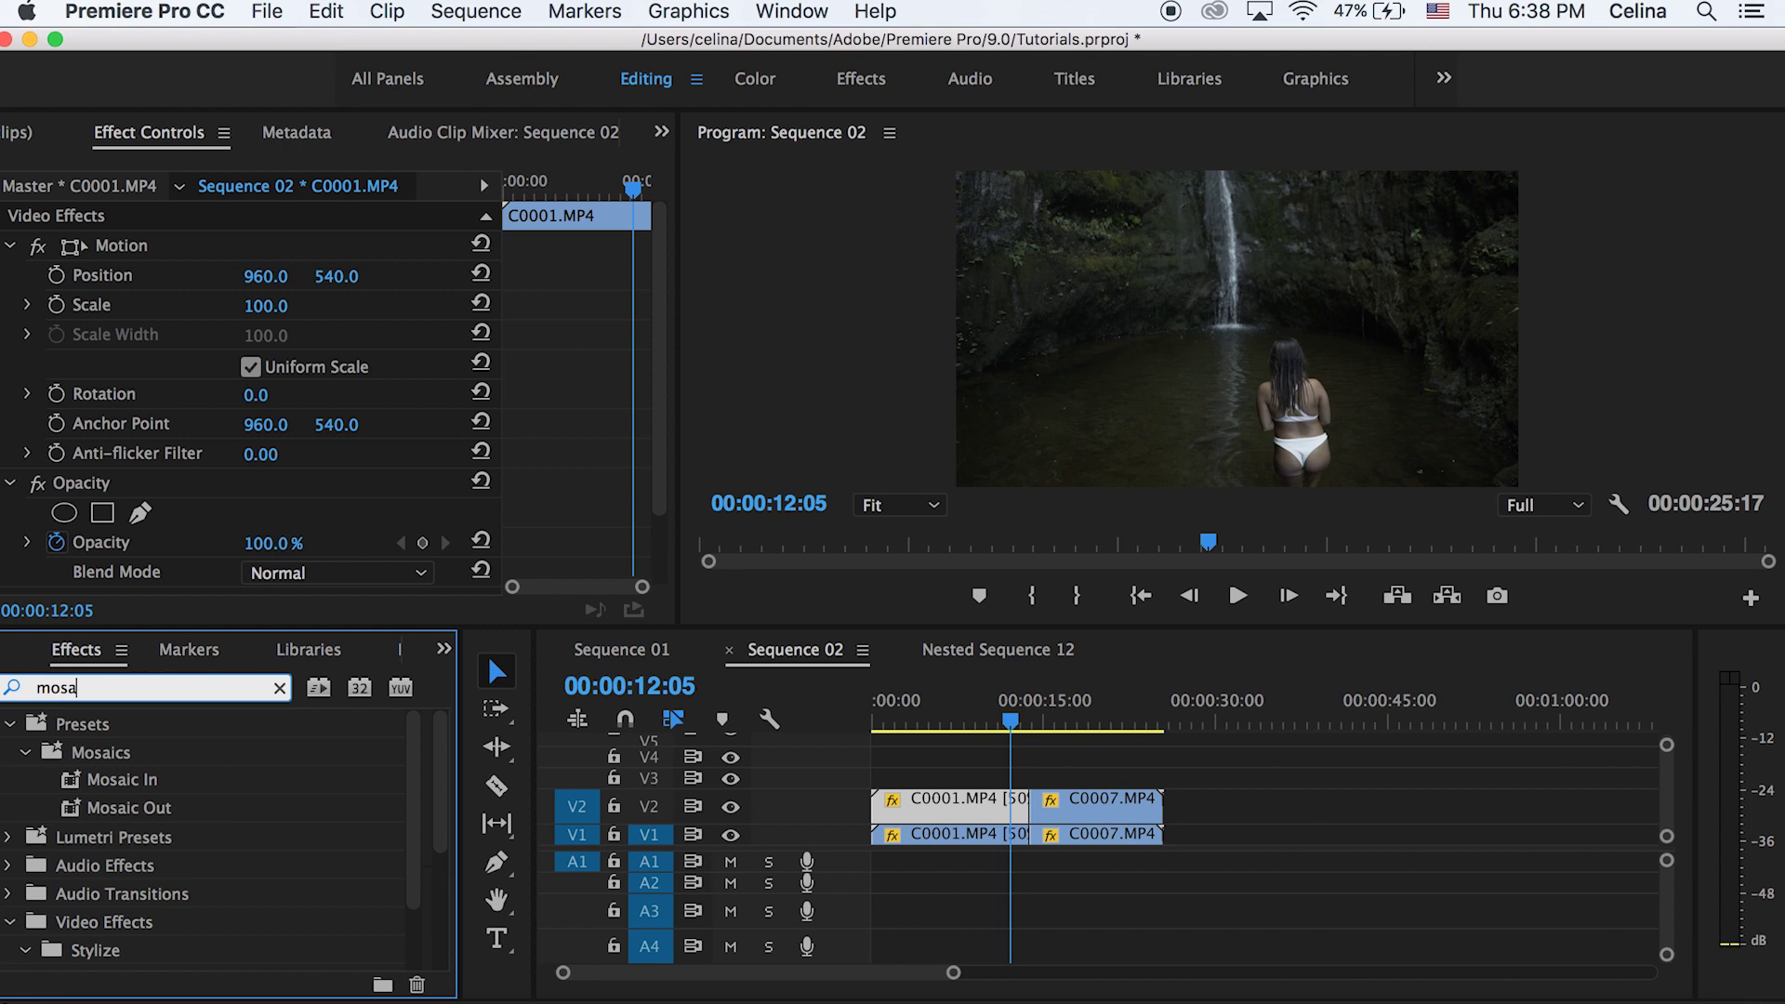
text(aic)
scroll(102, 860, down, 1)
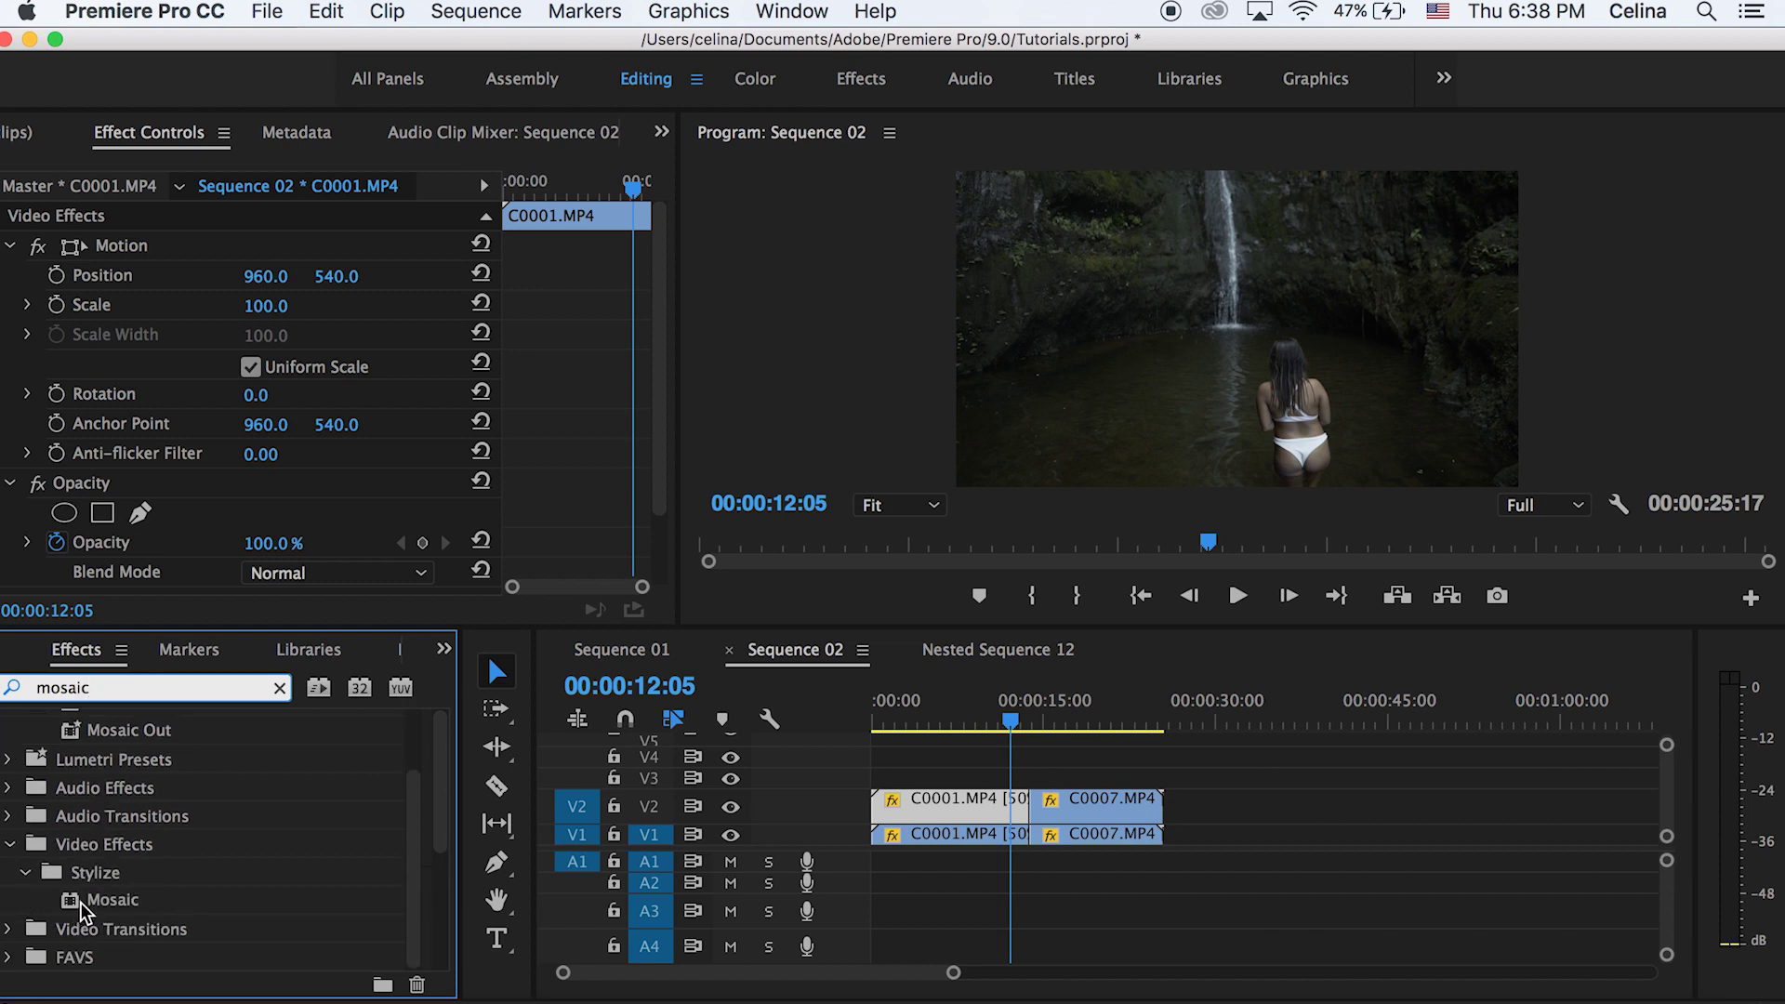
drag(86, 900, 956, 807)
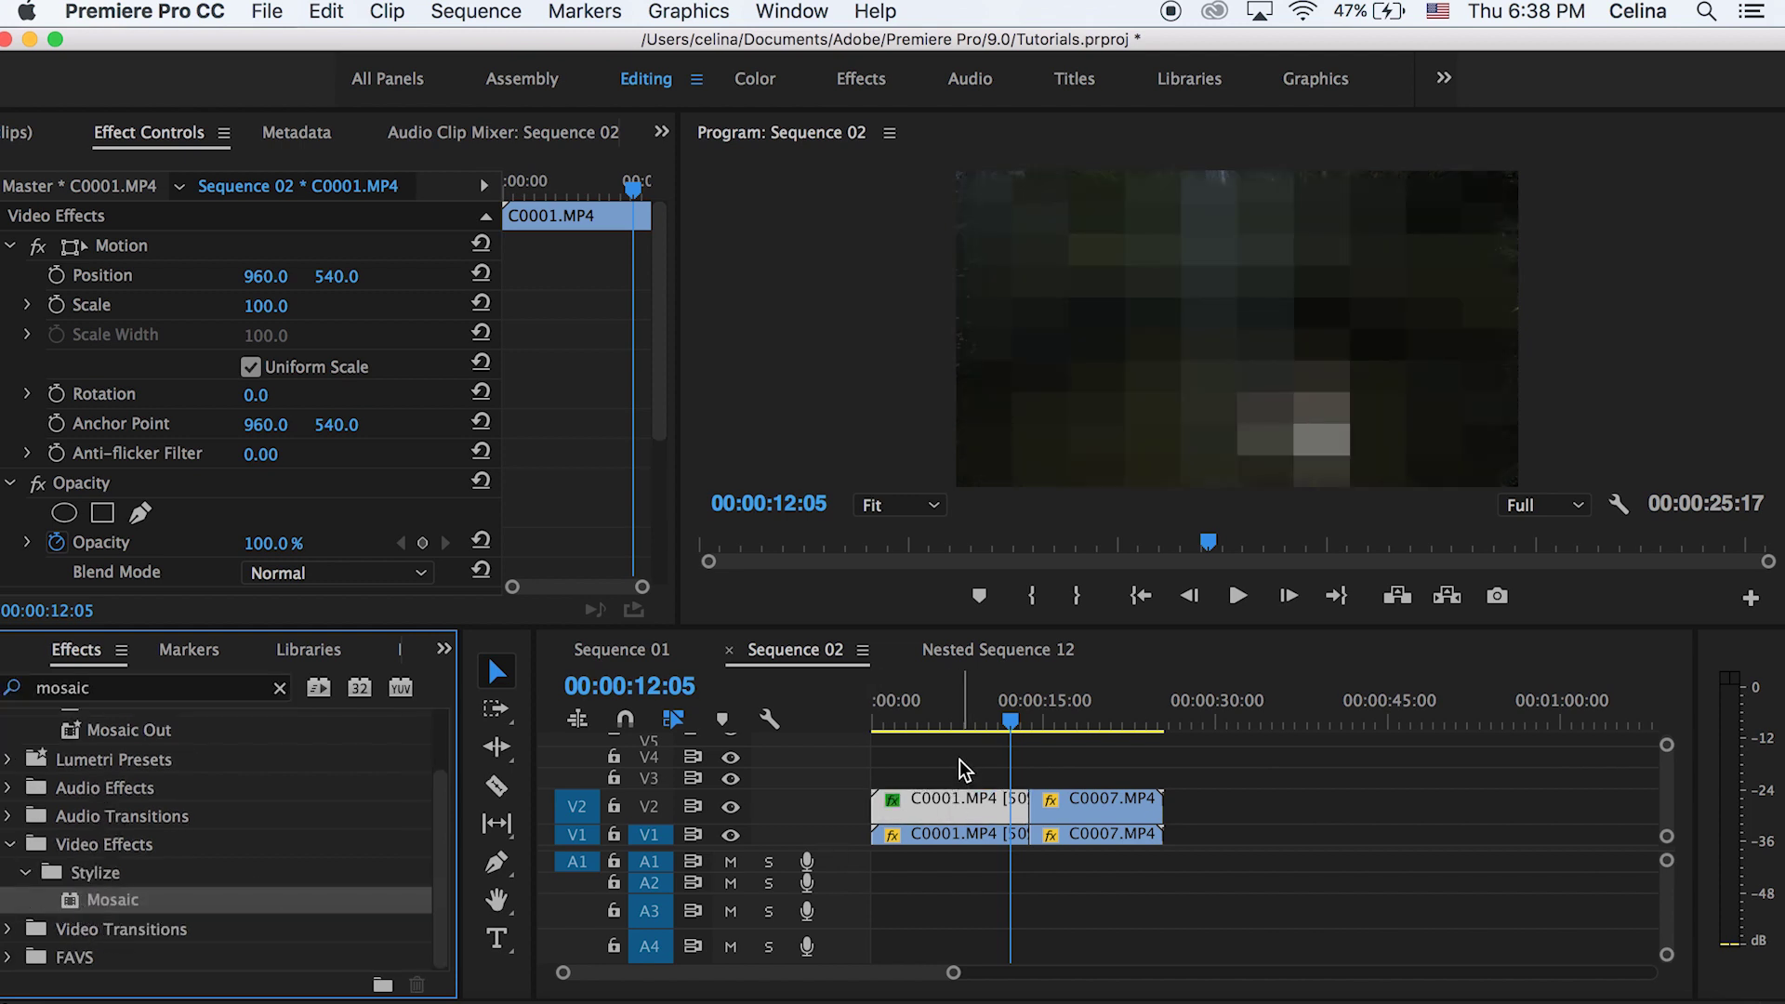
- Set the Mosaic effect on the V2 C0001.MP4 clip to 533 horizontal blocks and 355 vertical blocks
click(960, 760)
click(981, 809)
scroll(428, 432, down, 5)
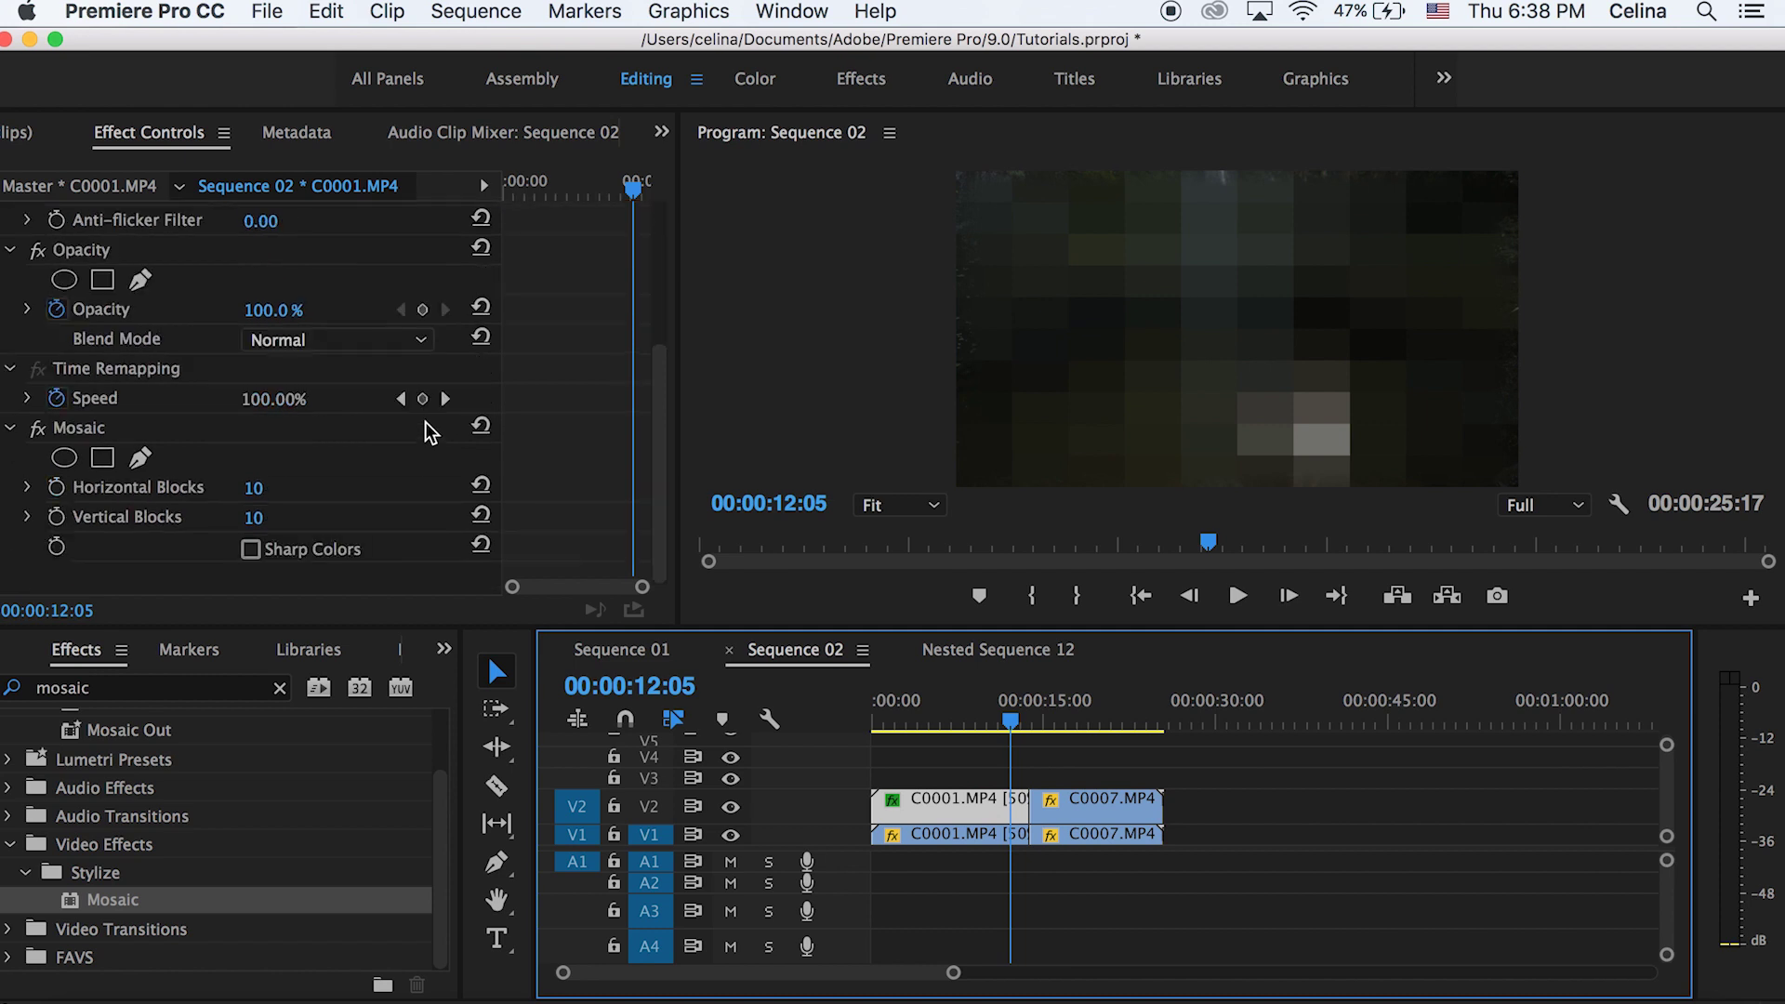
mouse_move(279, 485)
mouse_down()
mouse_move(421, 485)
mouse_move(275, 485)
mouse_up()
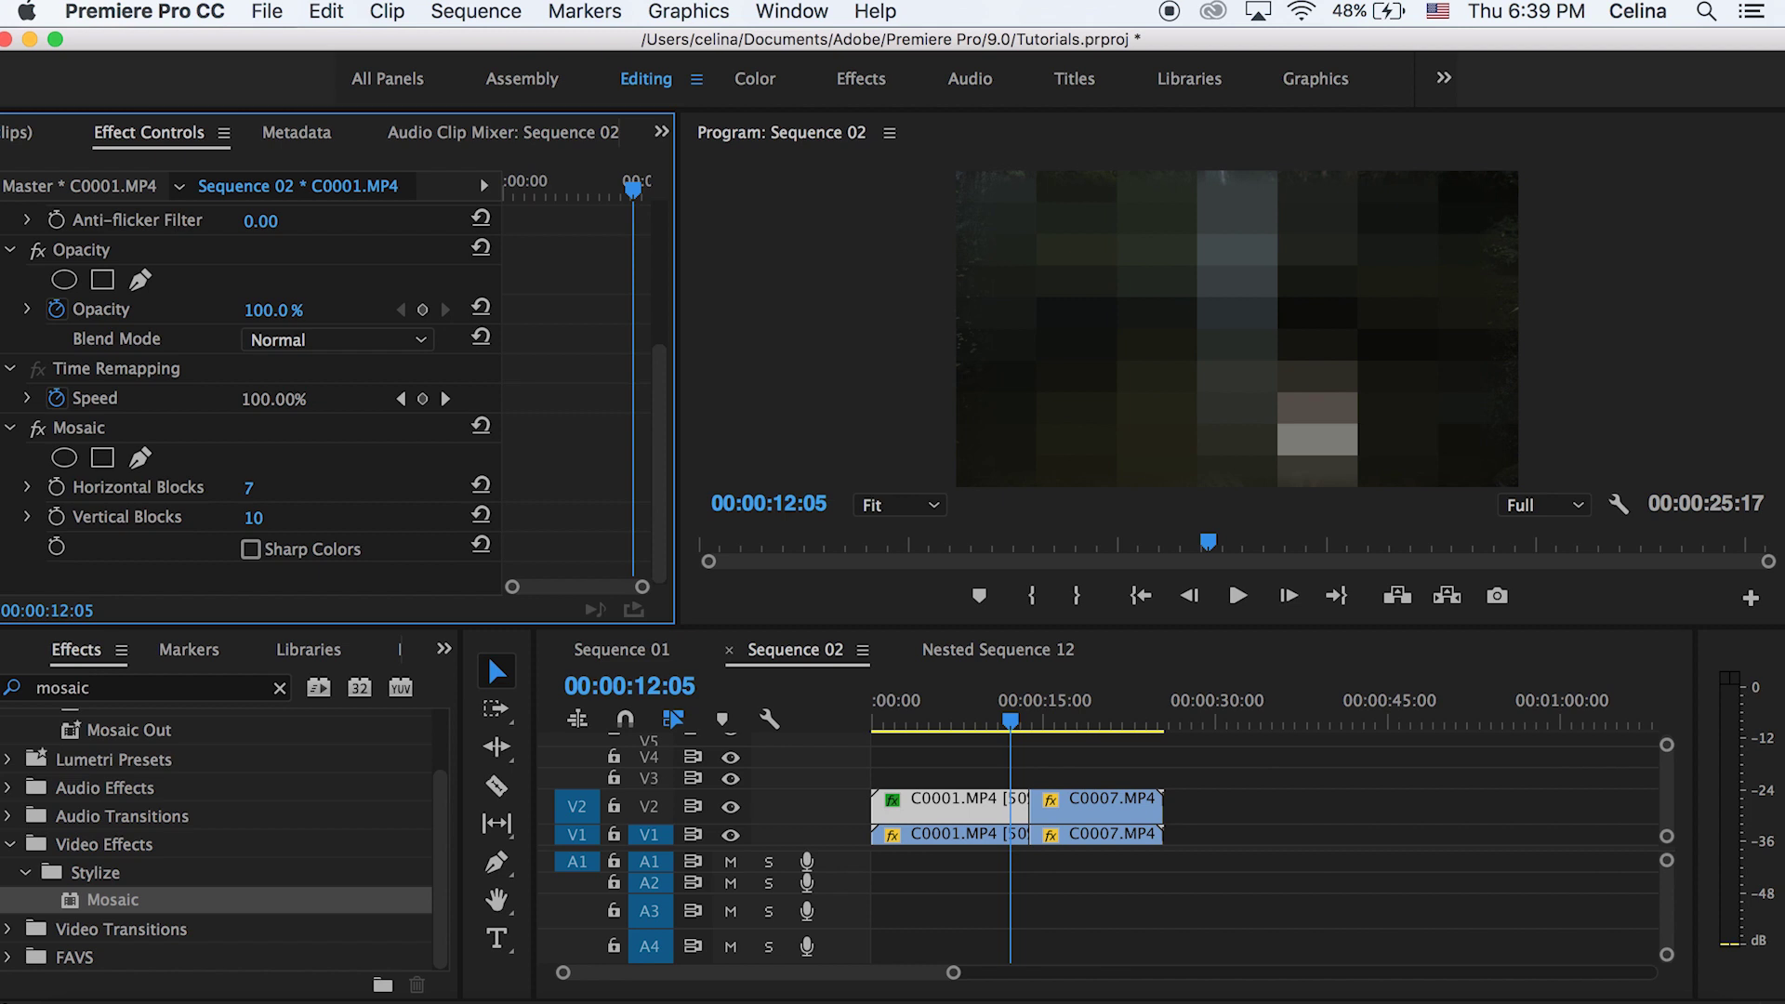
drag(276, 485, 764, 485)
drag(256, 520, 576, 520)
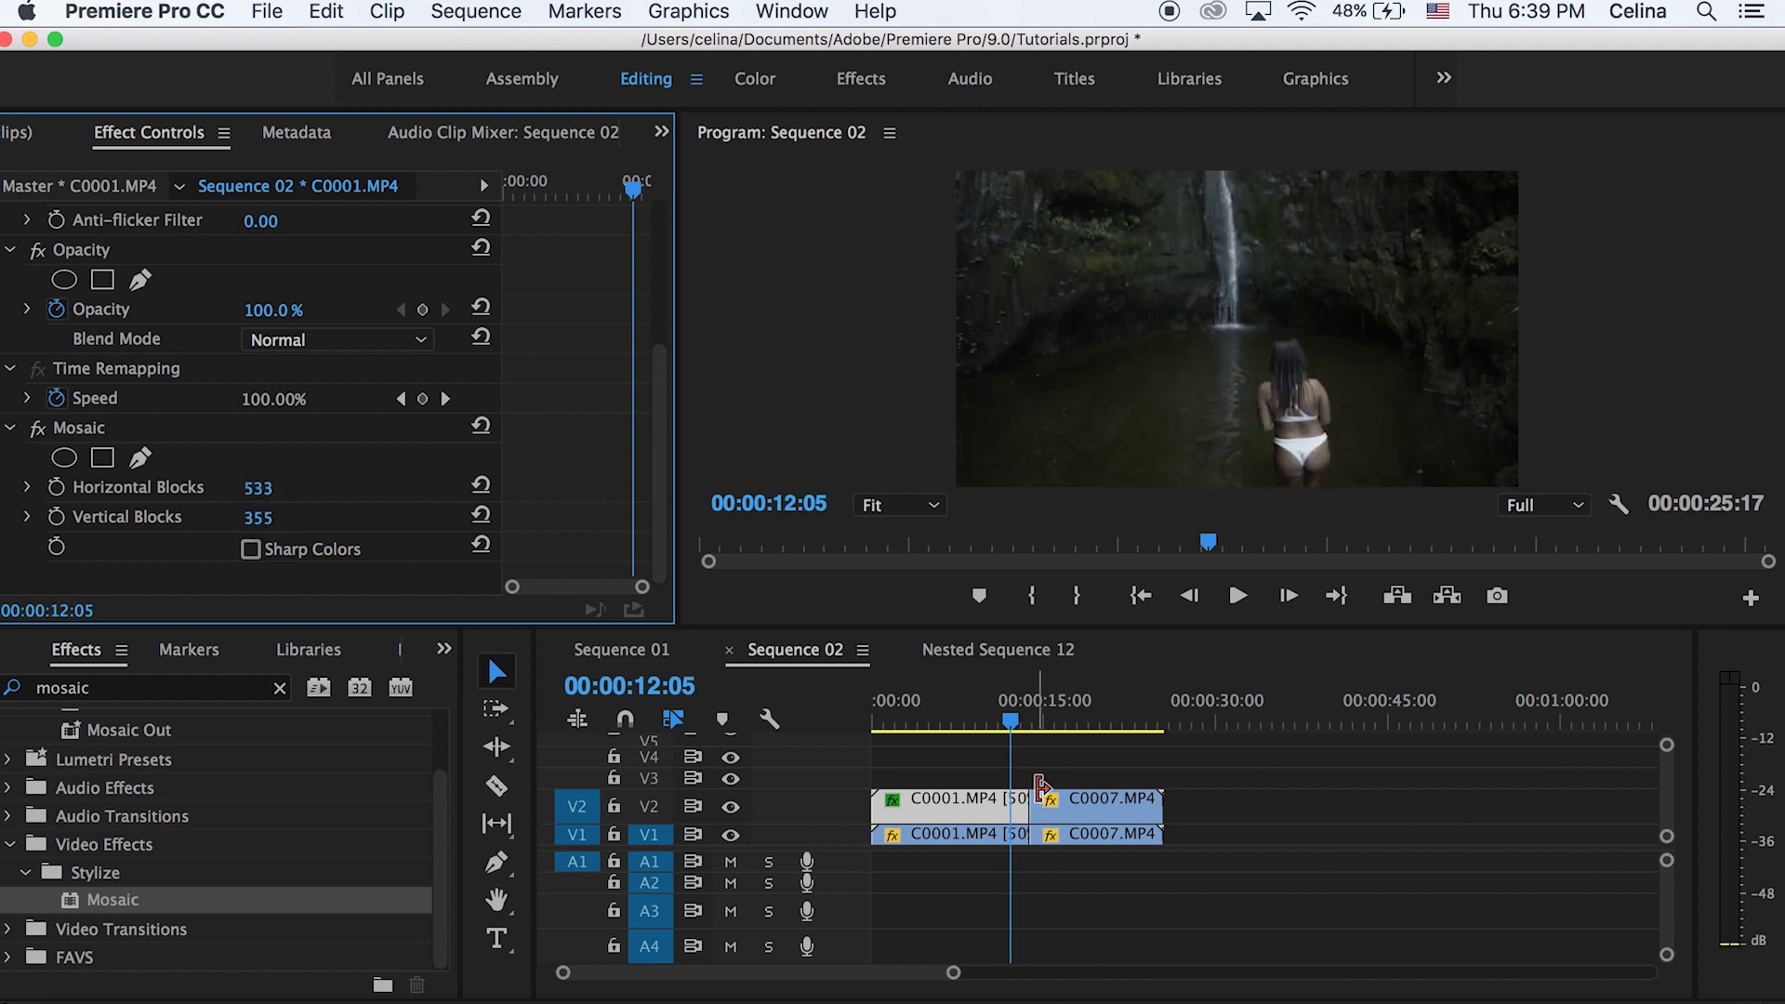
- Start keyframing Mosaic's Horizontal Blocks and Vertical Blocks at 00:00:12:26, shortly before the end of C0001.MP4
scroll(1038, 784, up, 4)
scroll(1038, 784, left, 3)
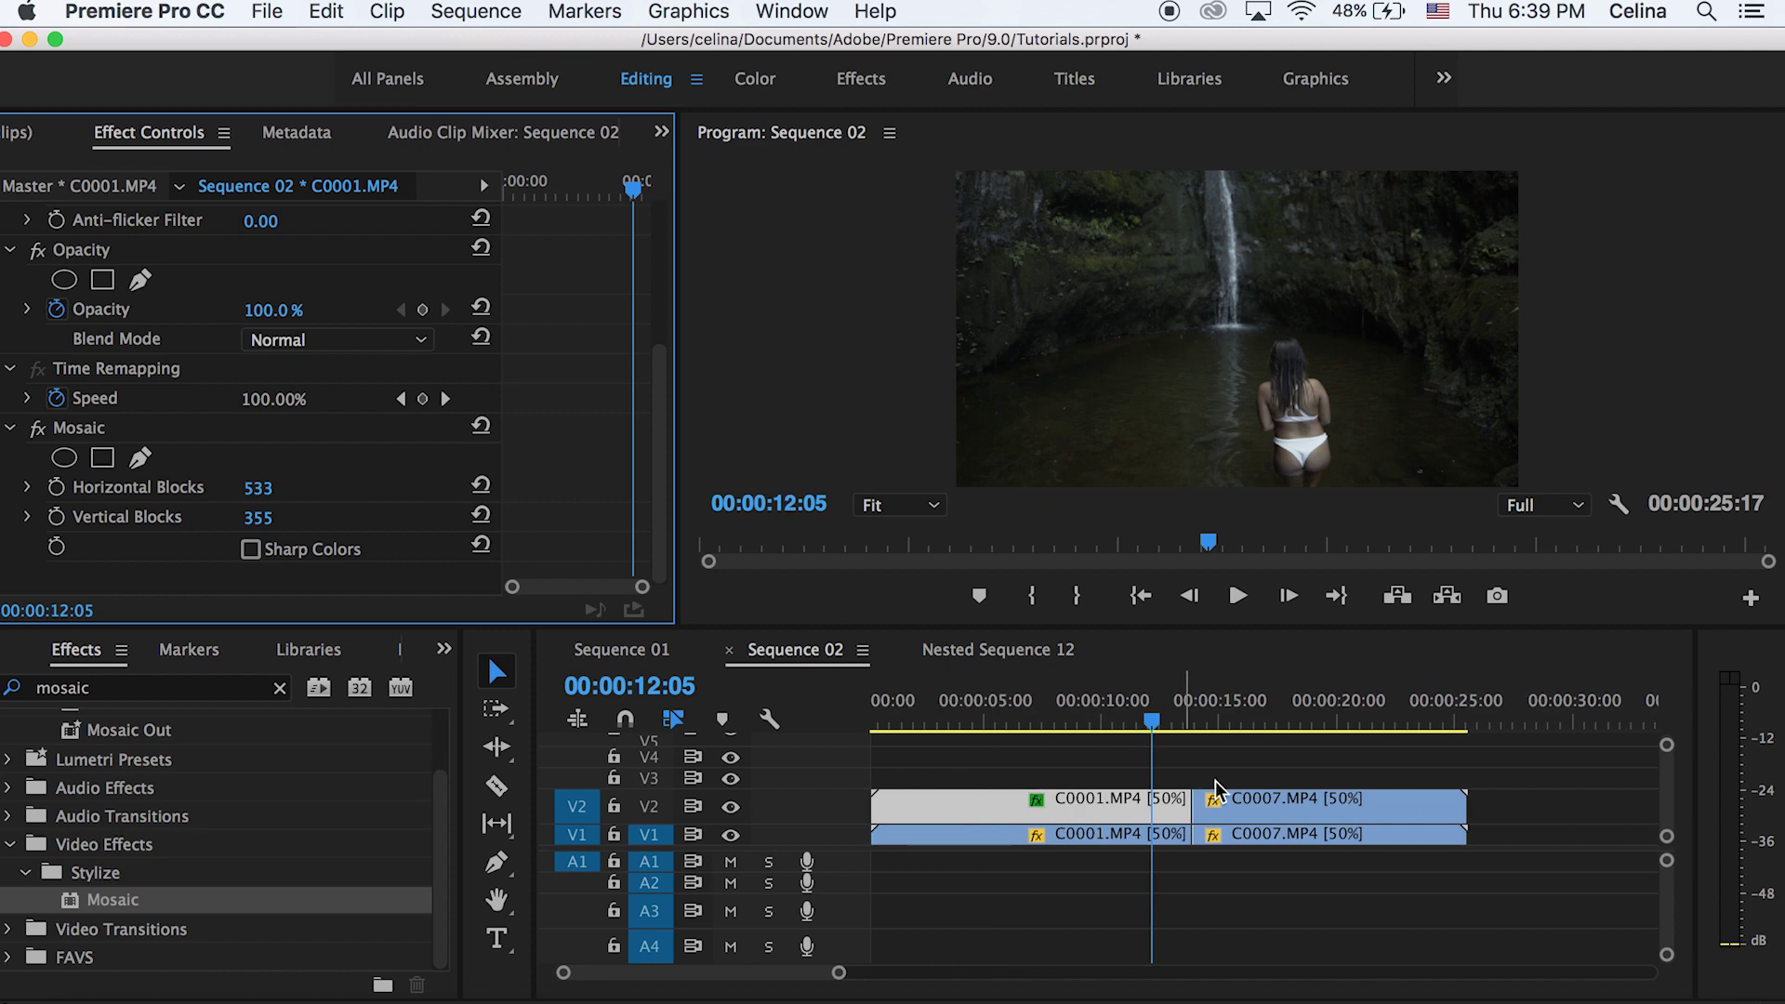
scroll(1231, 781, up, 3)
drag(1057, 728, 1094, 715)
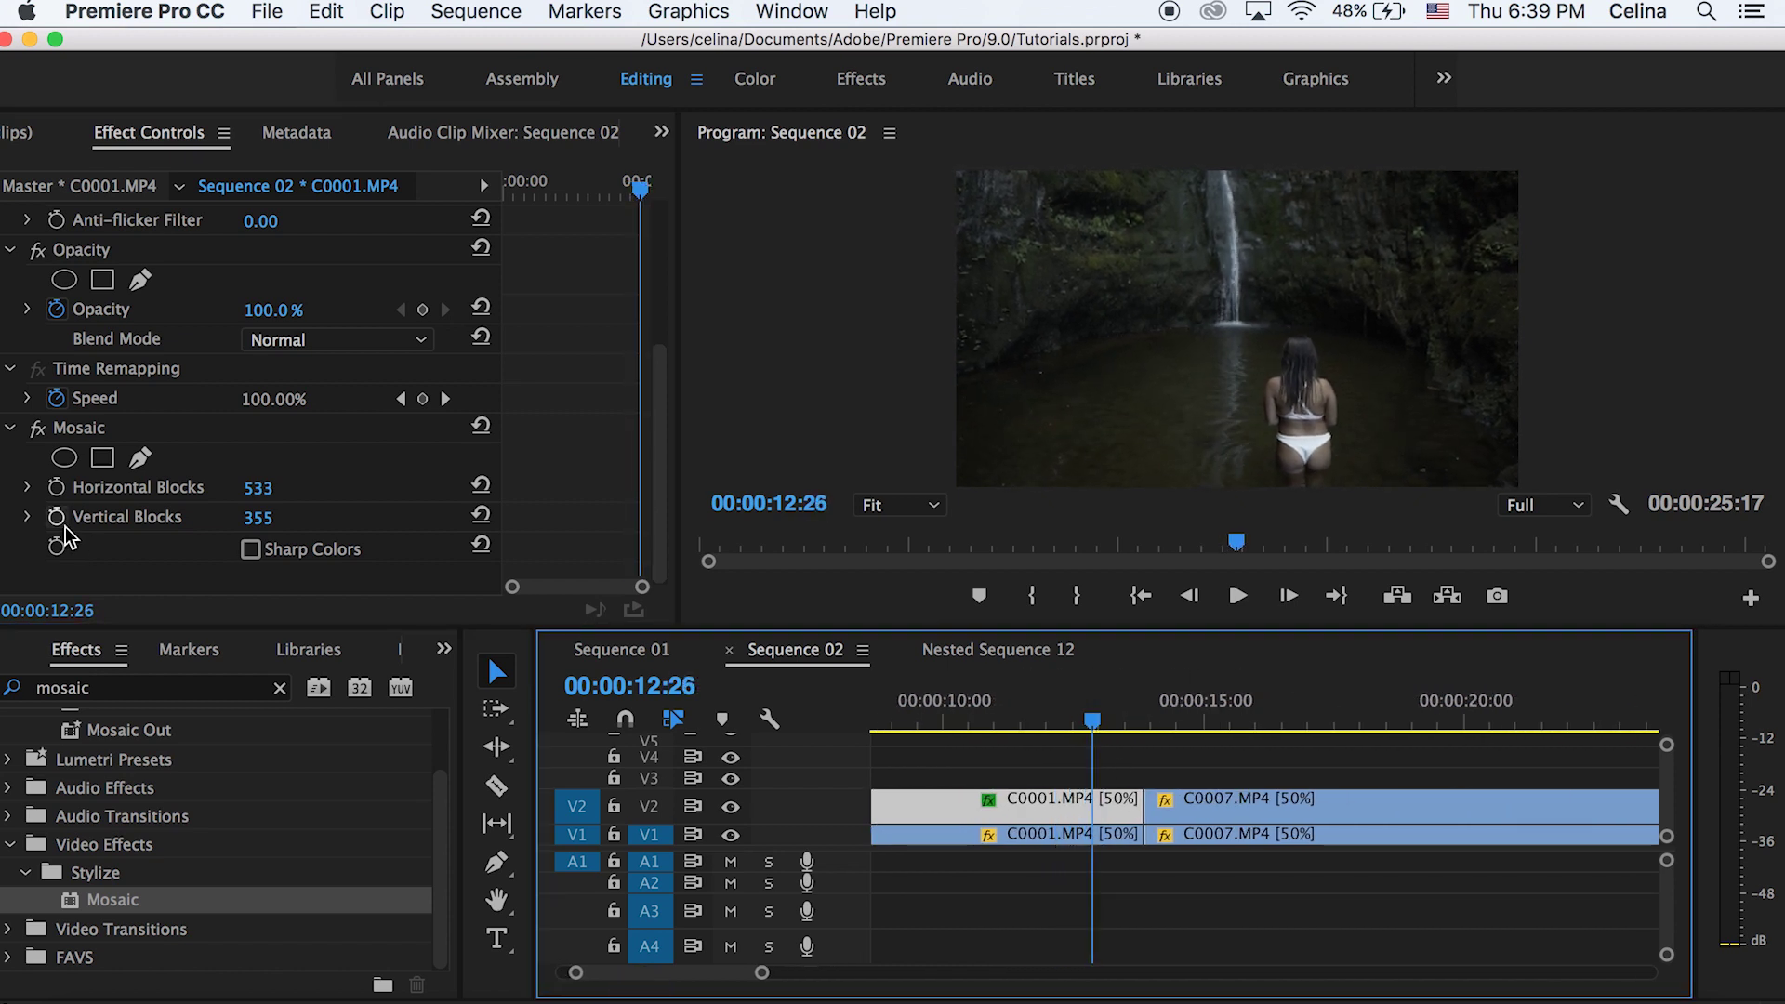
click(57, 487)
click(56, 517)
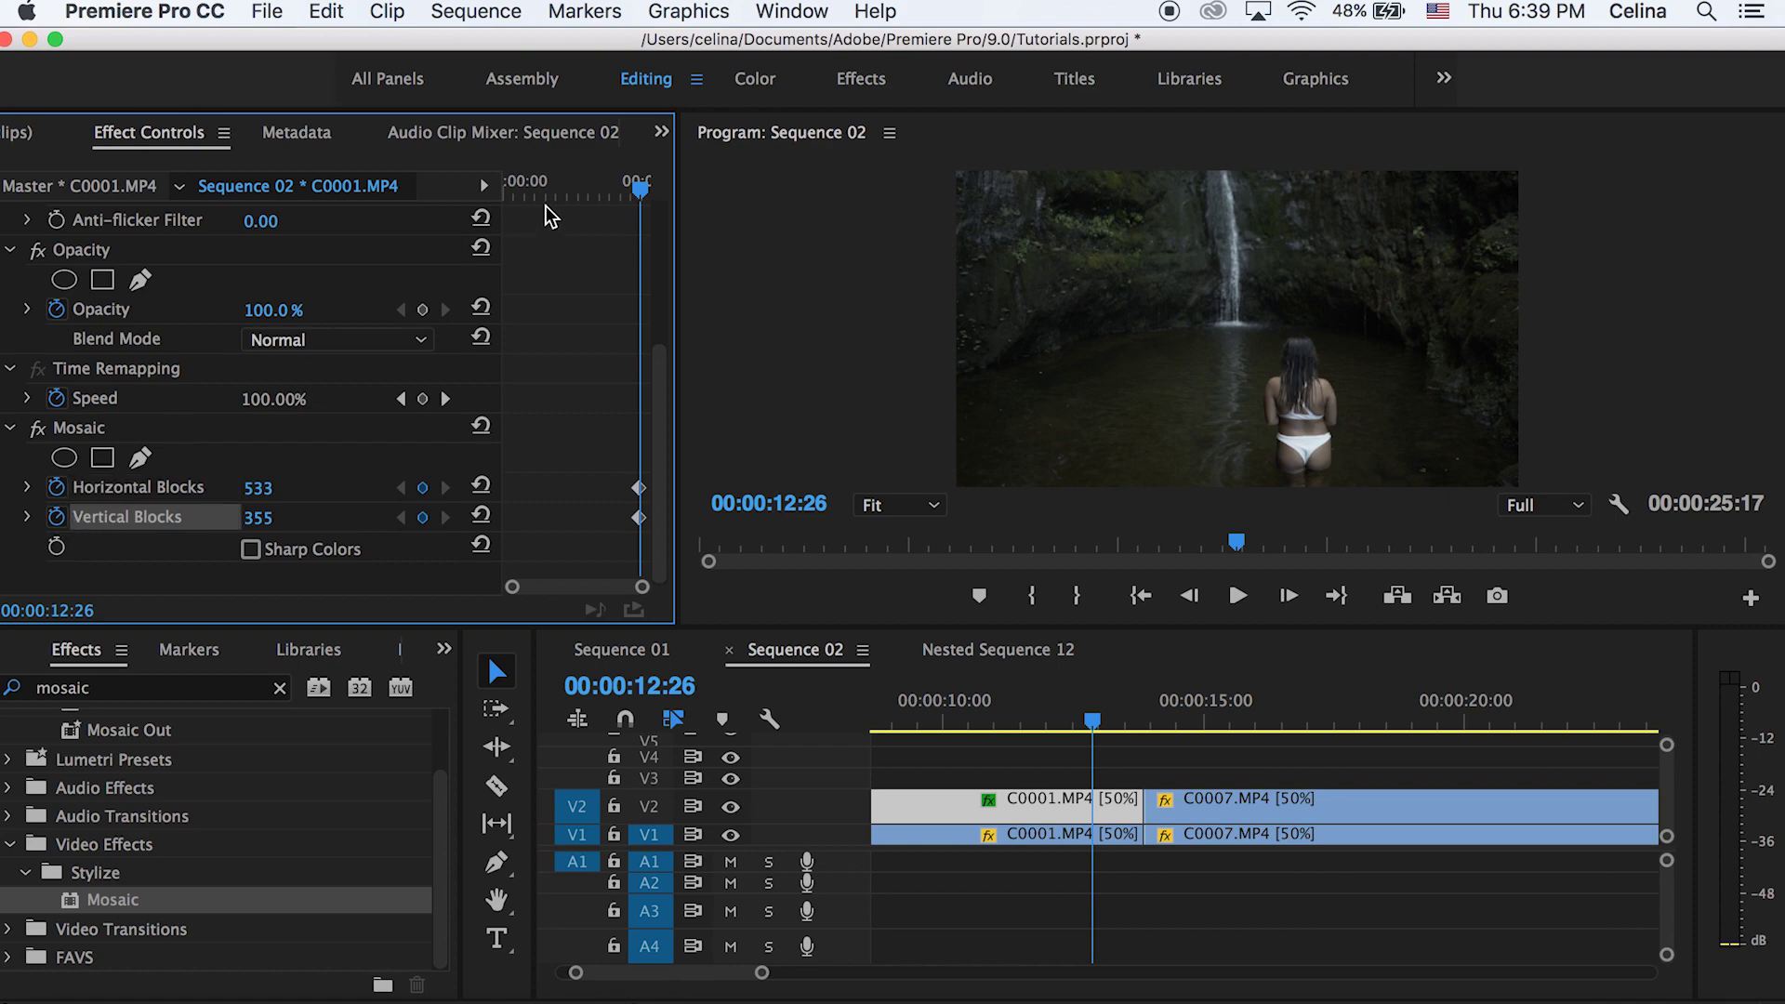
- At 00:00:13:22, keyframe Mosaic's Horizontal Blocks to 16 and Vertical Blocks to 10
drag(641, 188, 655, 195)
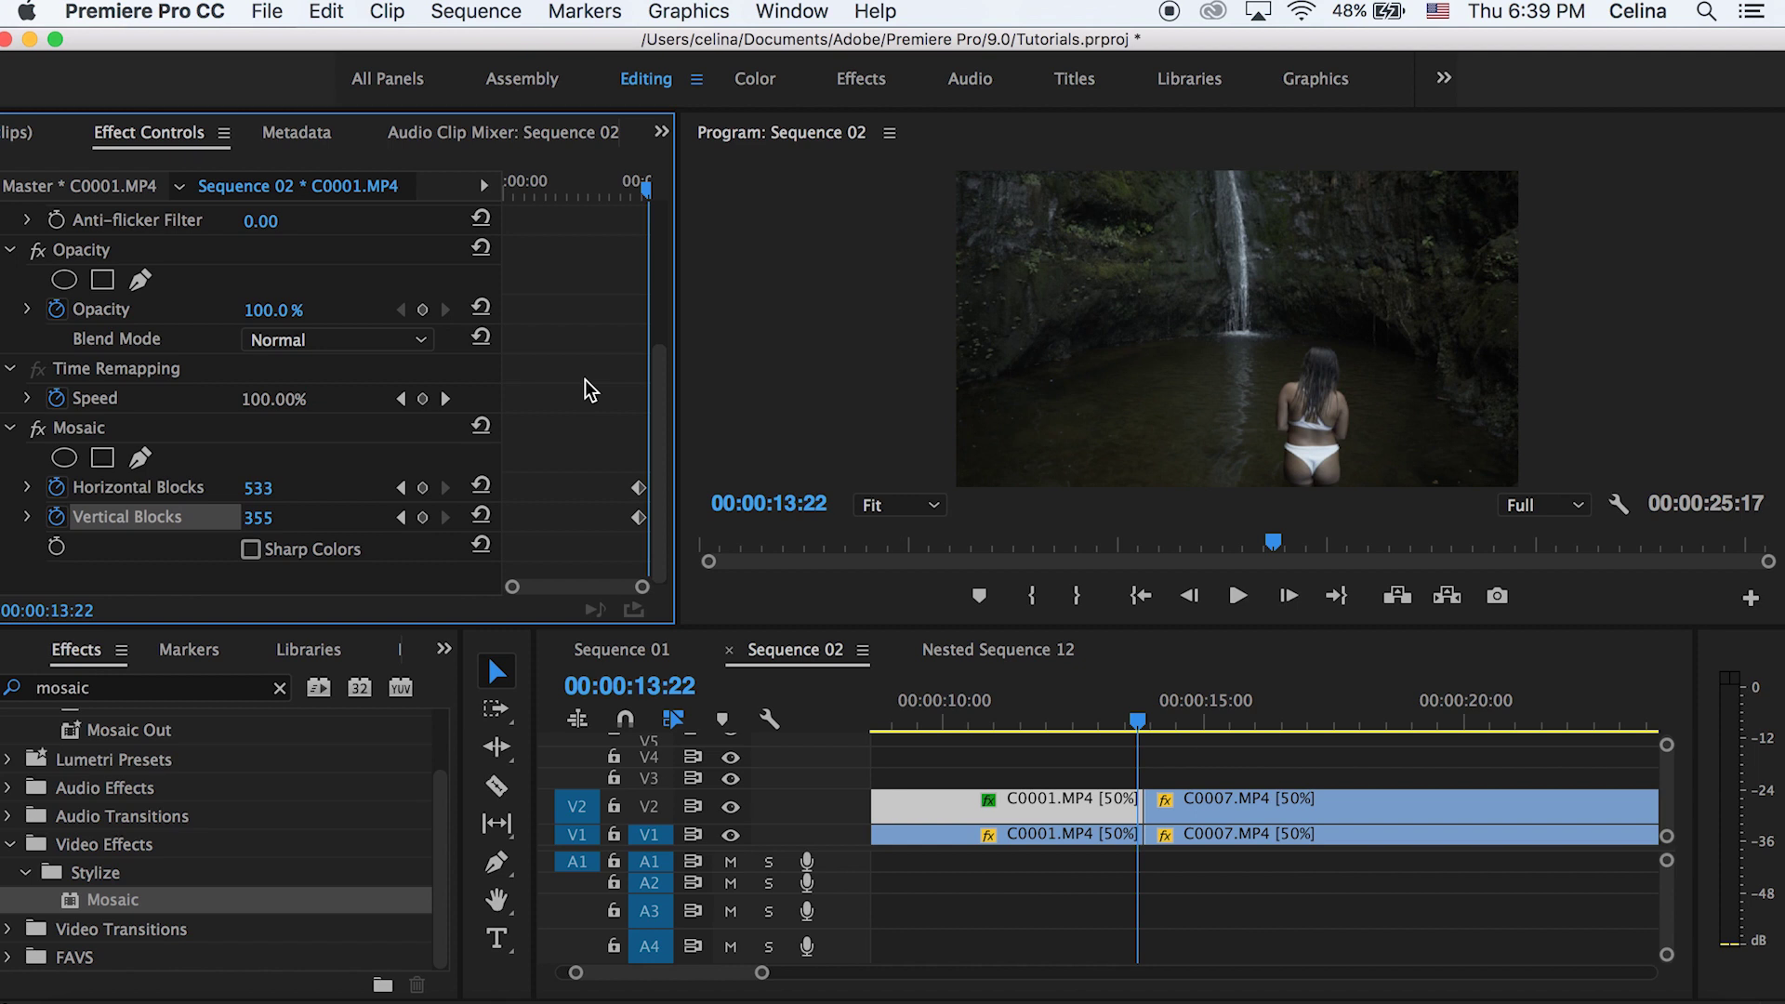
drag(256, 517, 2, 488)
drag(190, 488, 144, 487)
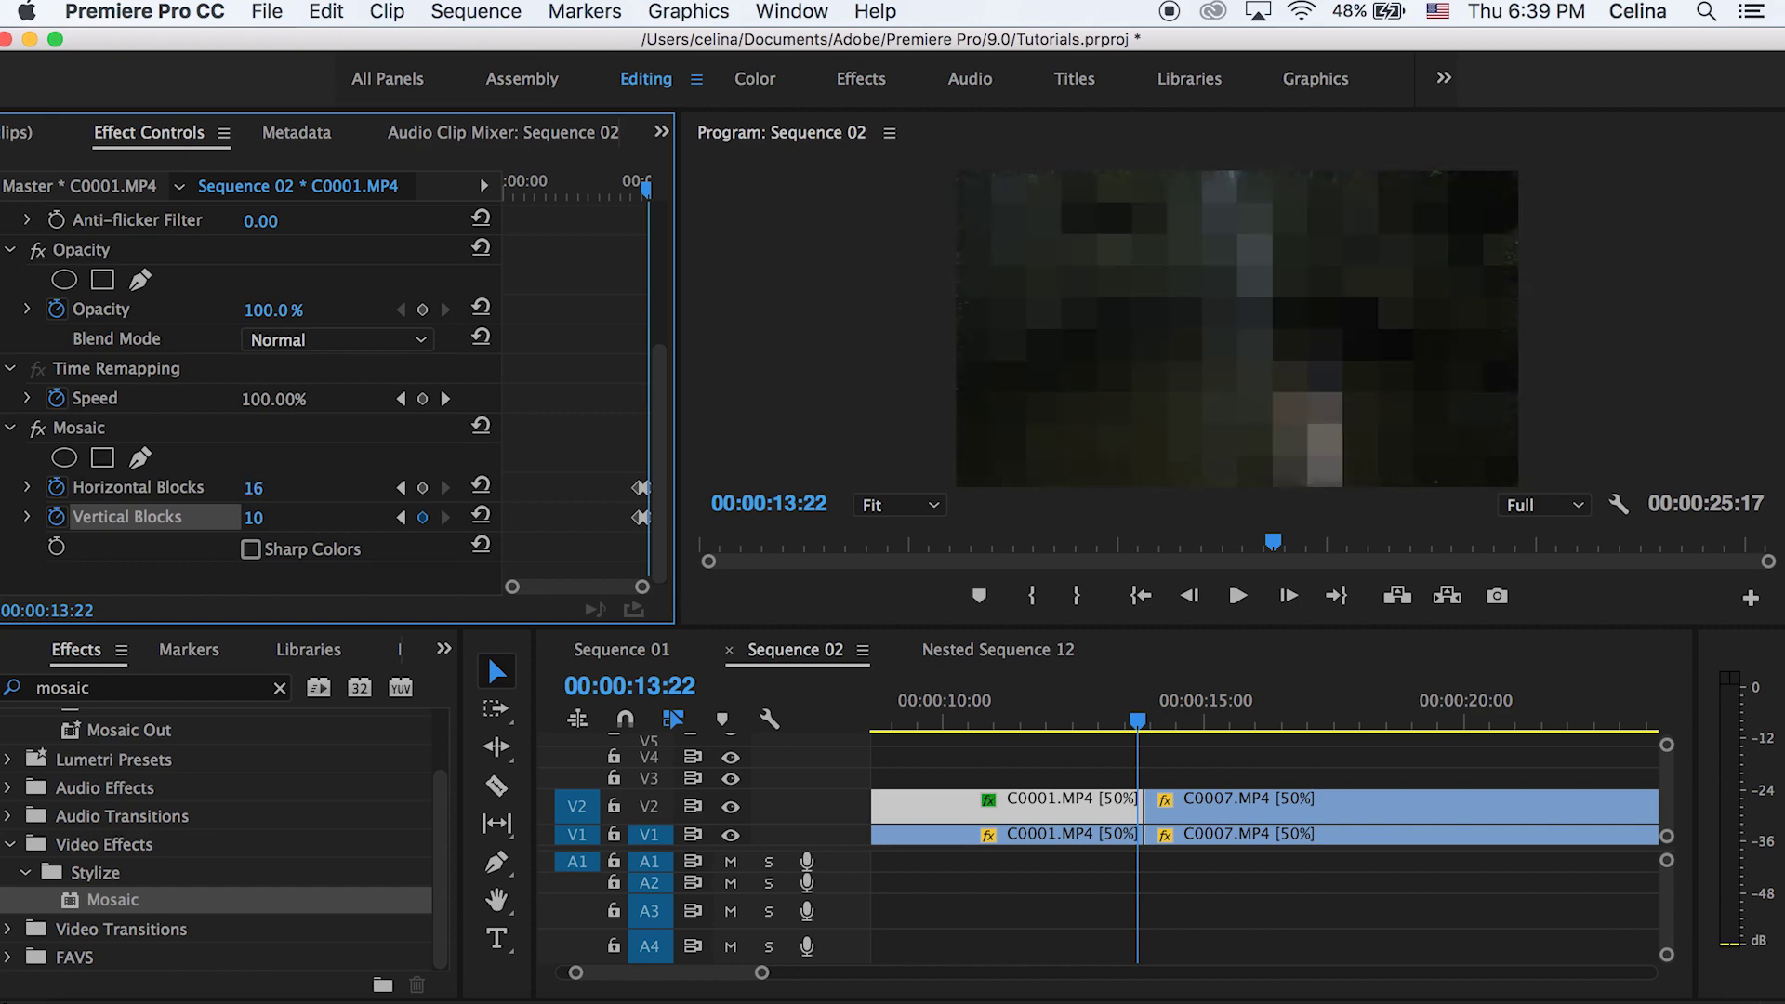
- Play and scrub through the end of C0001.MP4 to check the pixelation animation
click(1084, 721)
key(space)
click(1102, 720)
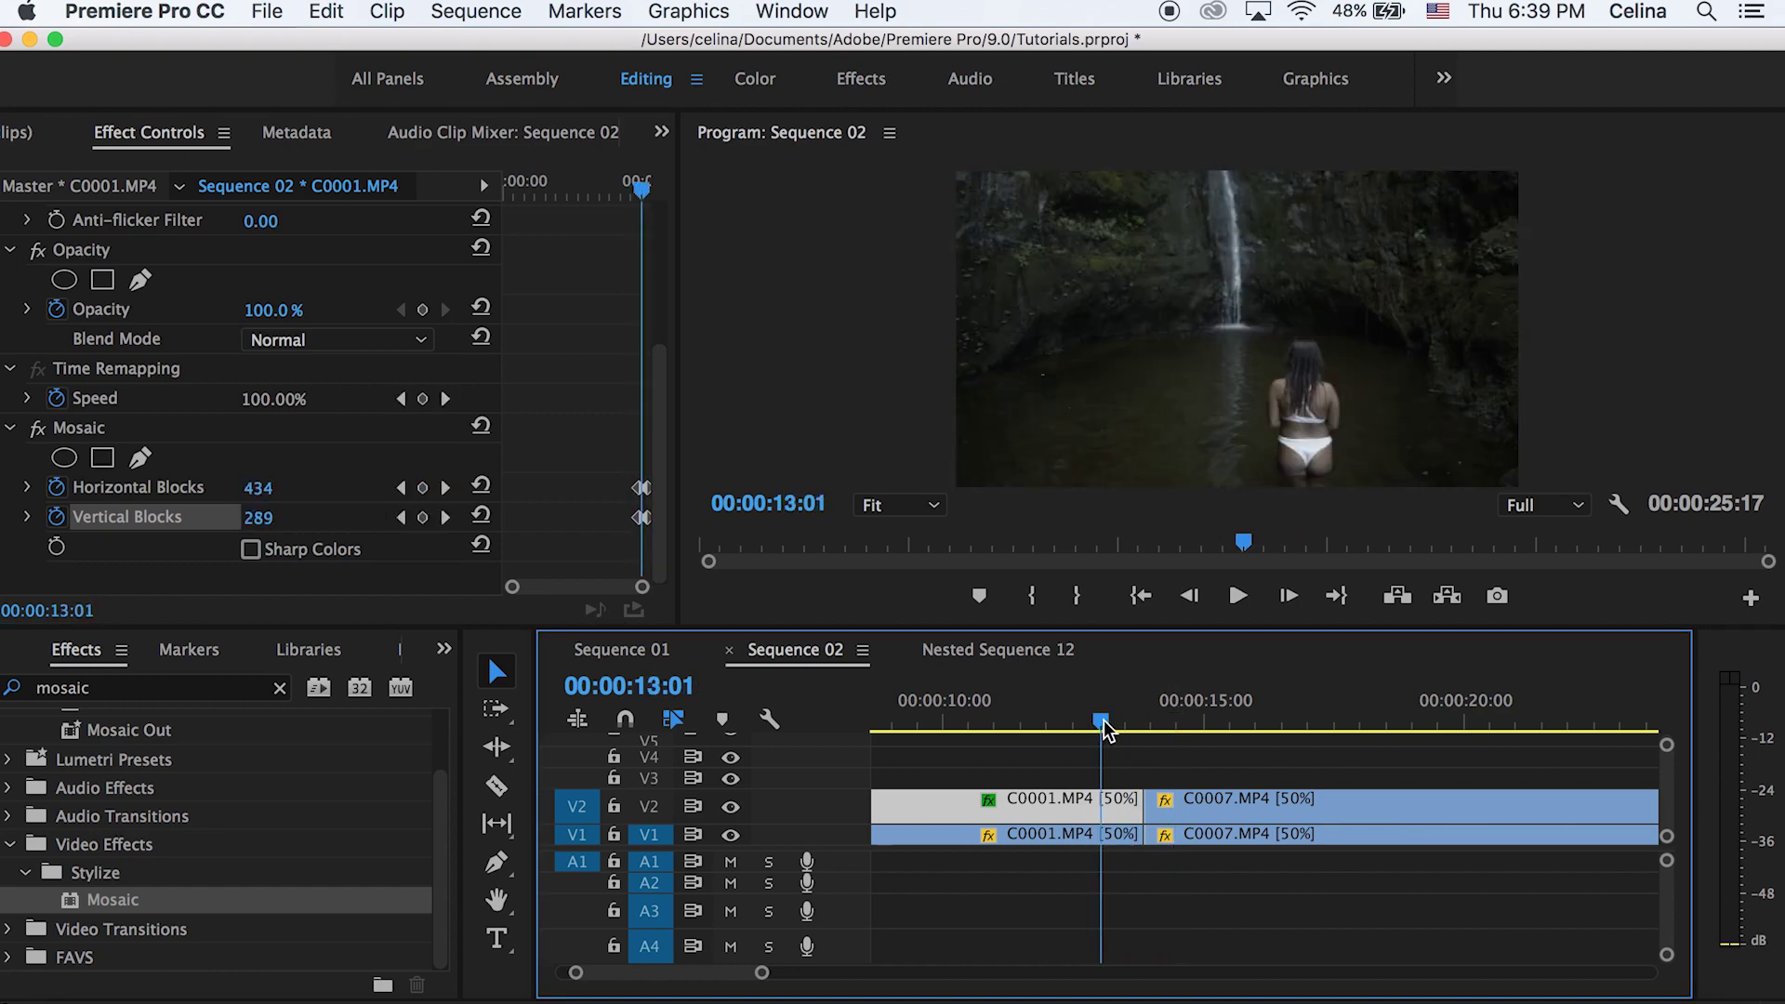
key(space)
drag(1103, 719, 1147, 722)
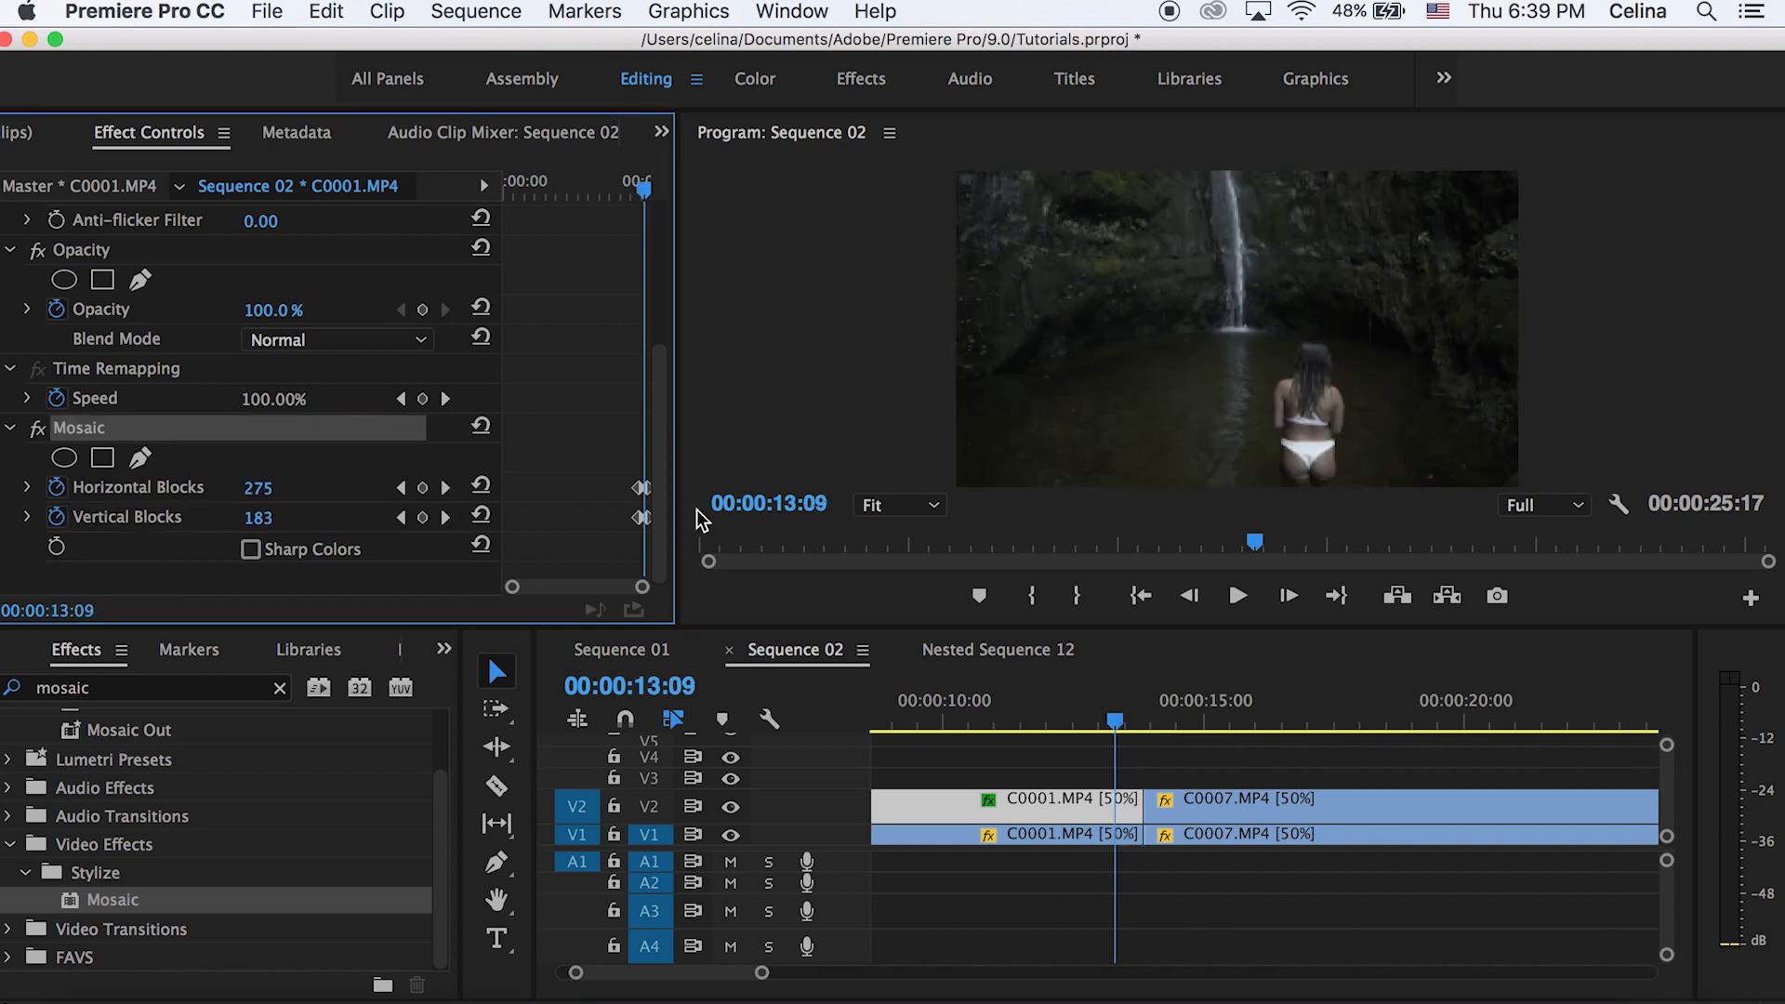
- Change the interpolation of all Horizontal Blocks and Vertical Blocks keyframes on C0001.MP4 to Bezier
click(603, 483)
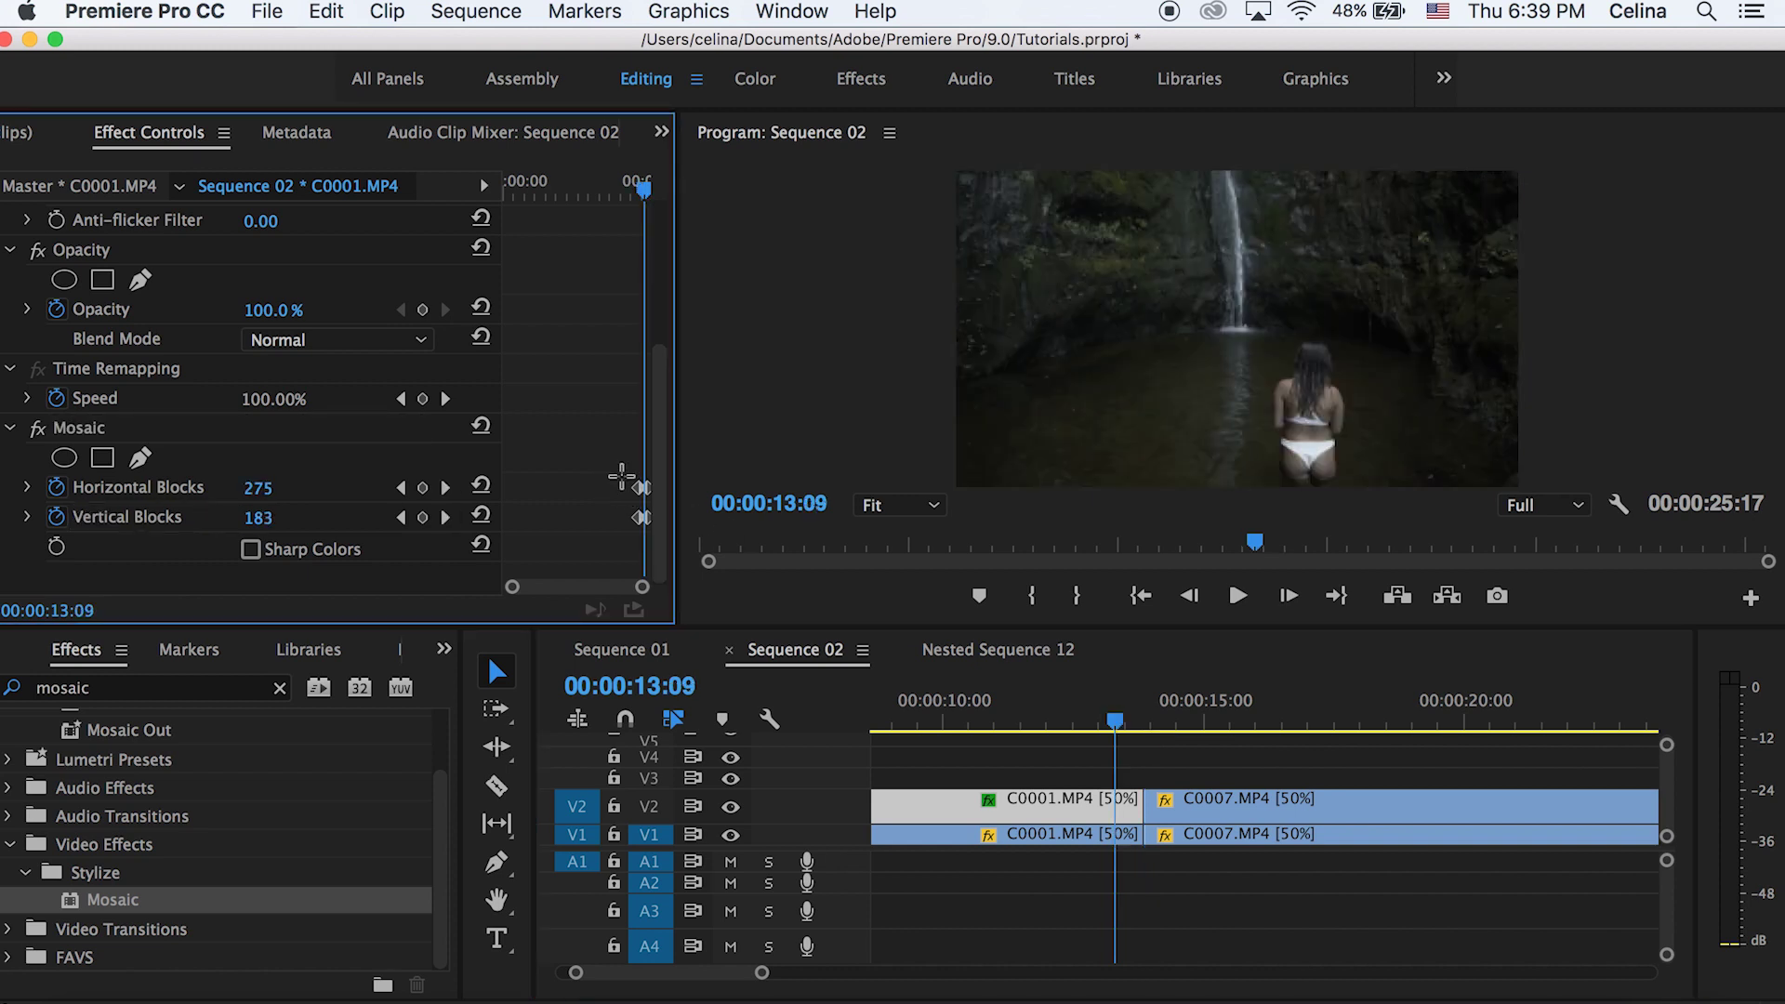
drag(622, 477, 659, 539)
right_click(639, 502)
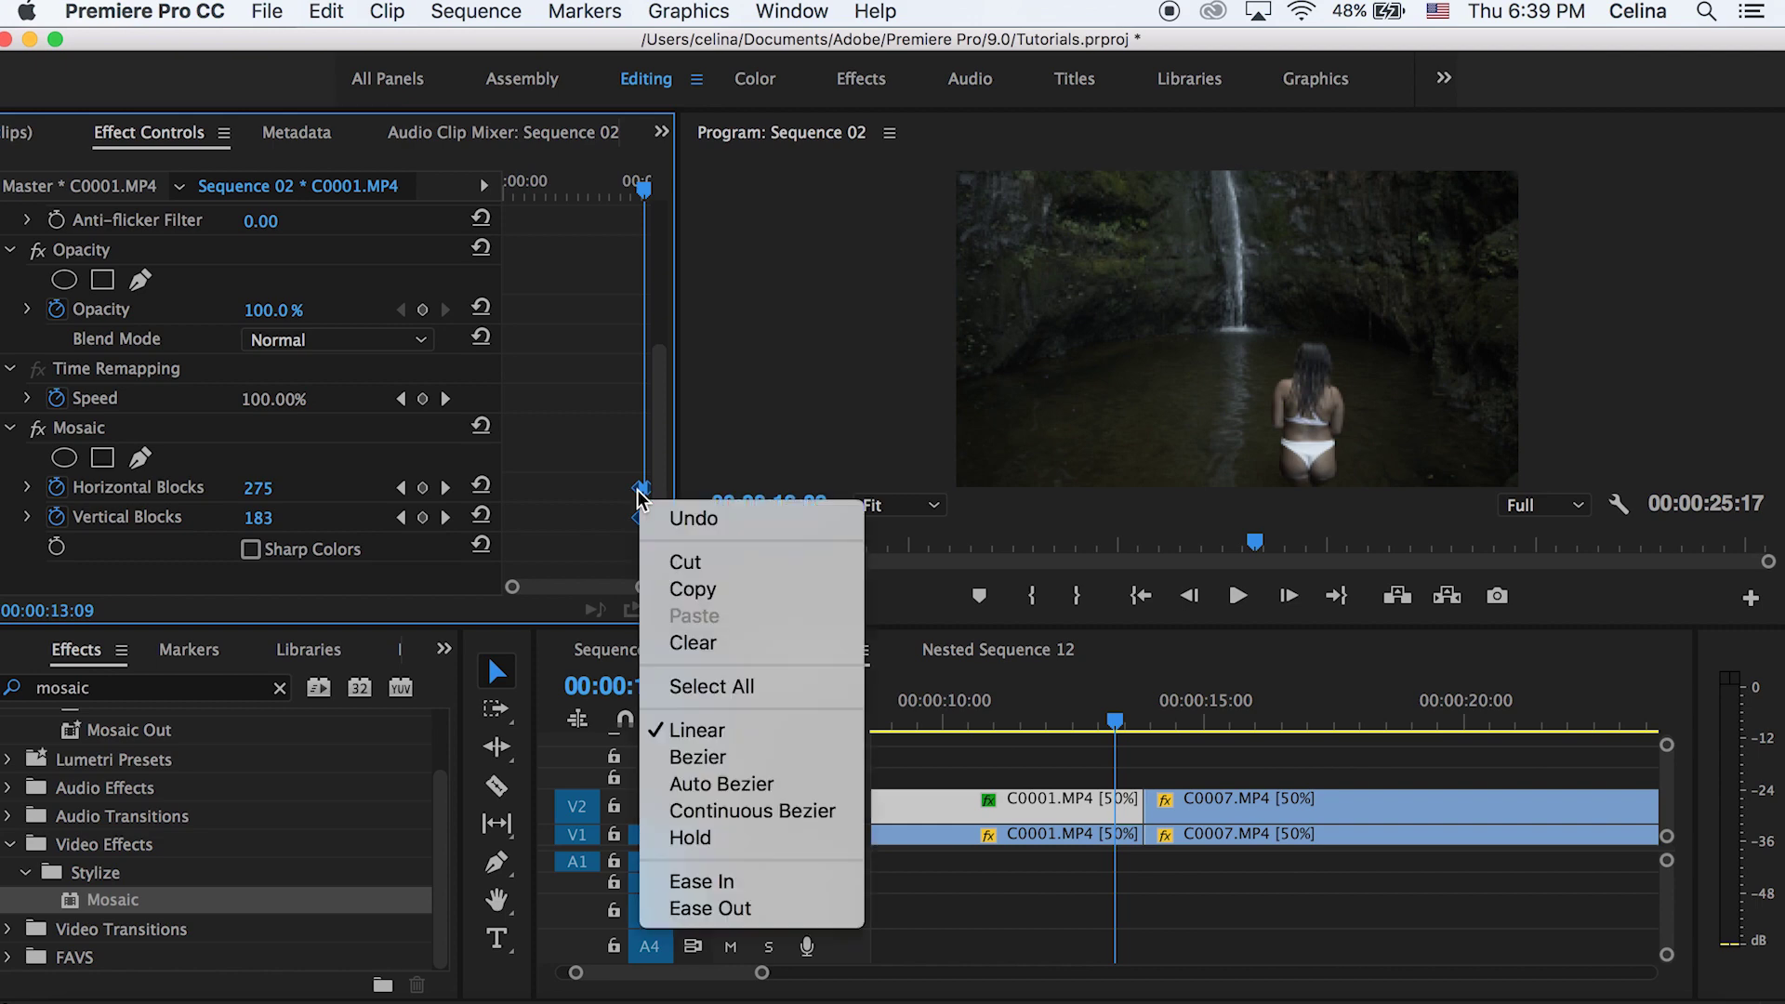
click(753, 765)
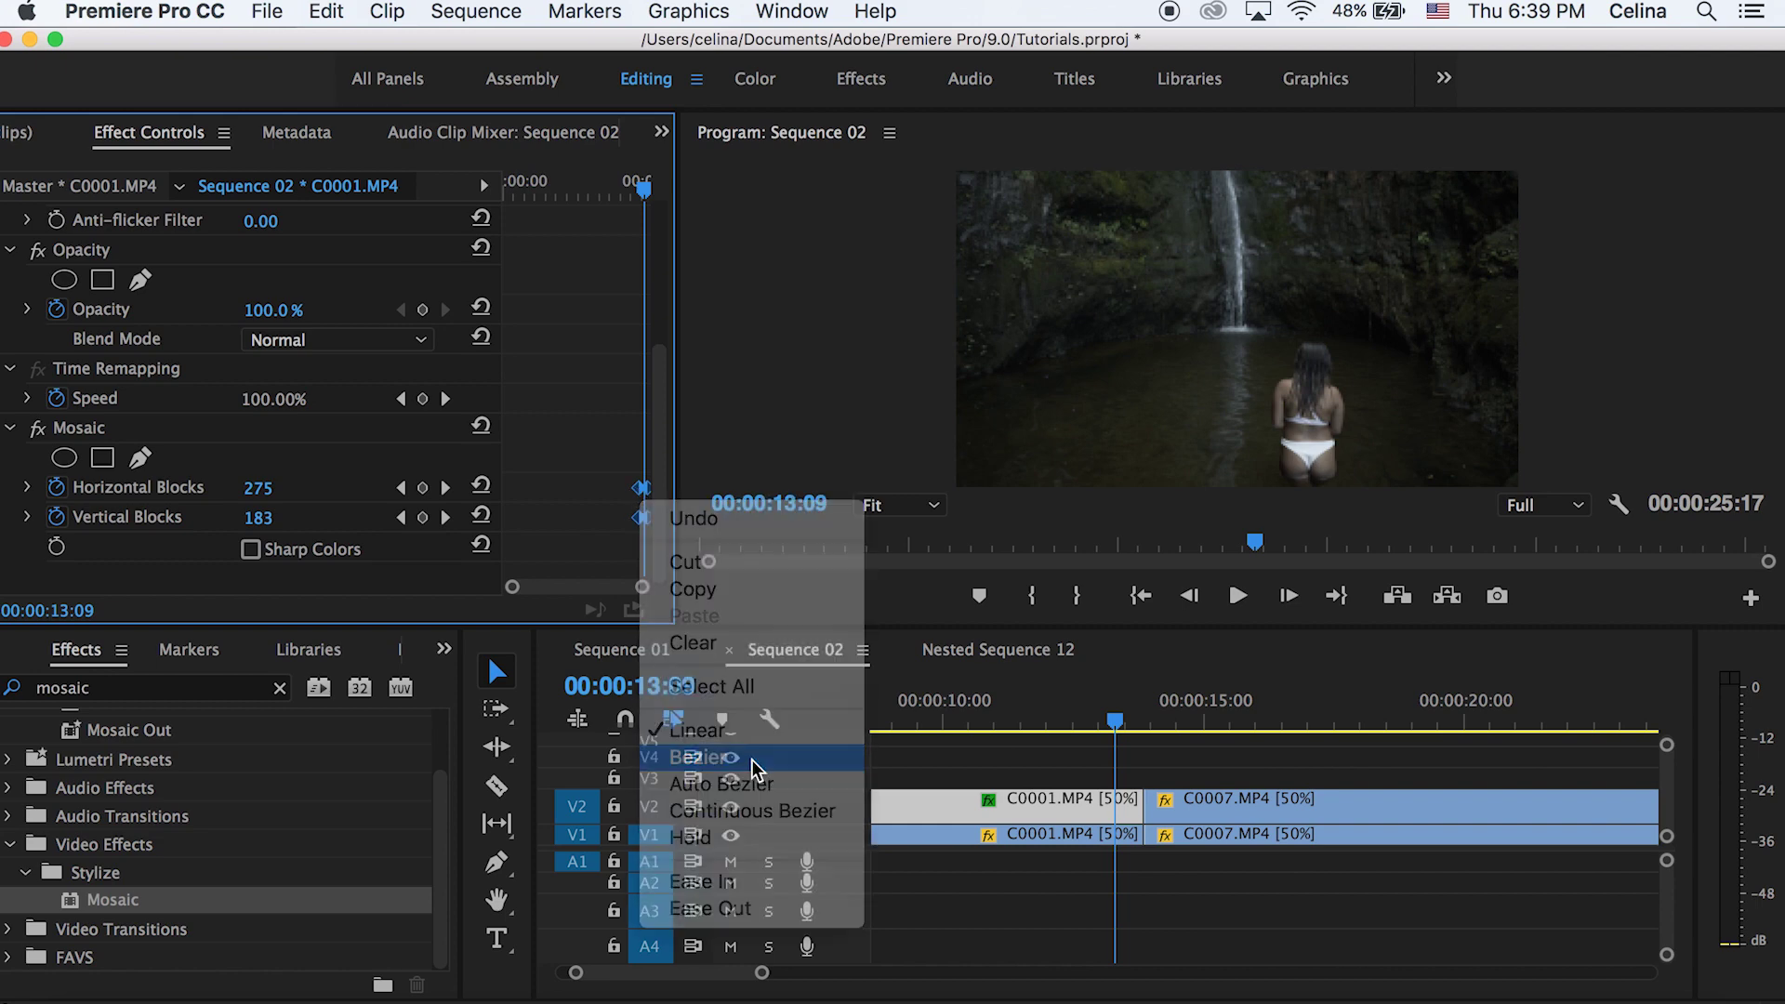
- Play the cut from C0001.MP4 to C0007.MP4 to review the Bezier pixelation, and return the playhead to 00:00:13:02
key(space)
key(space)
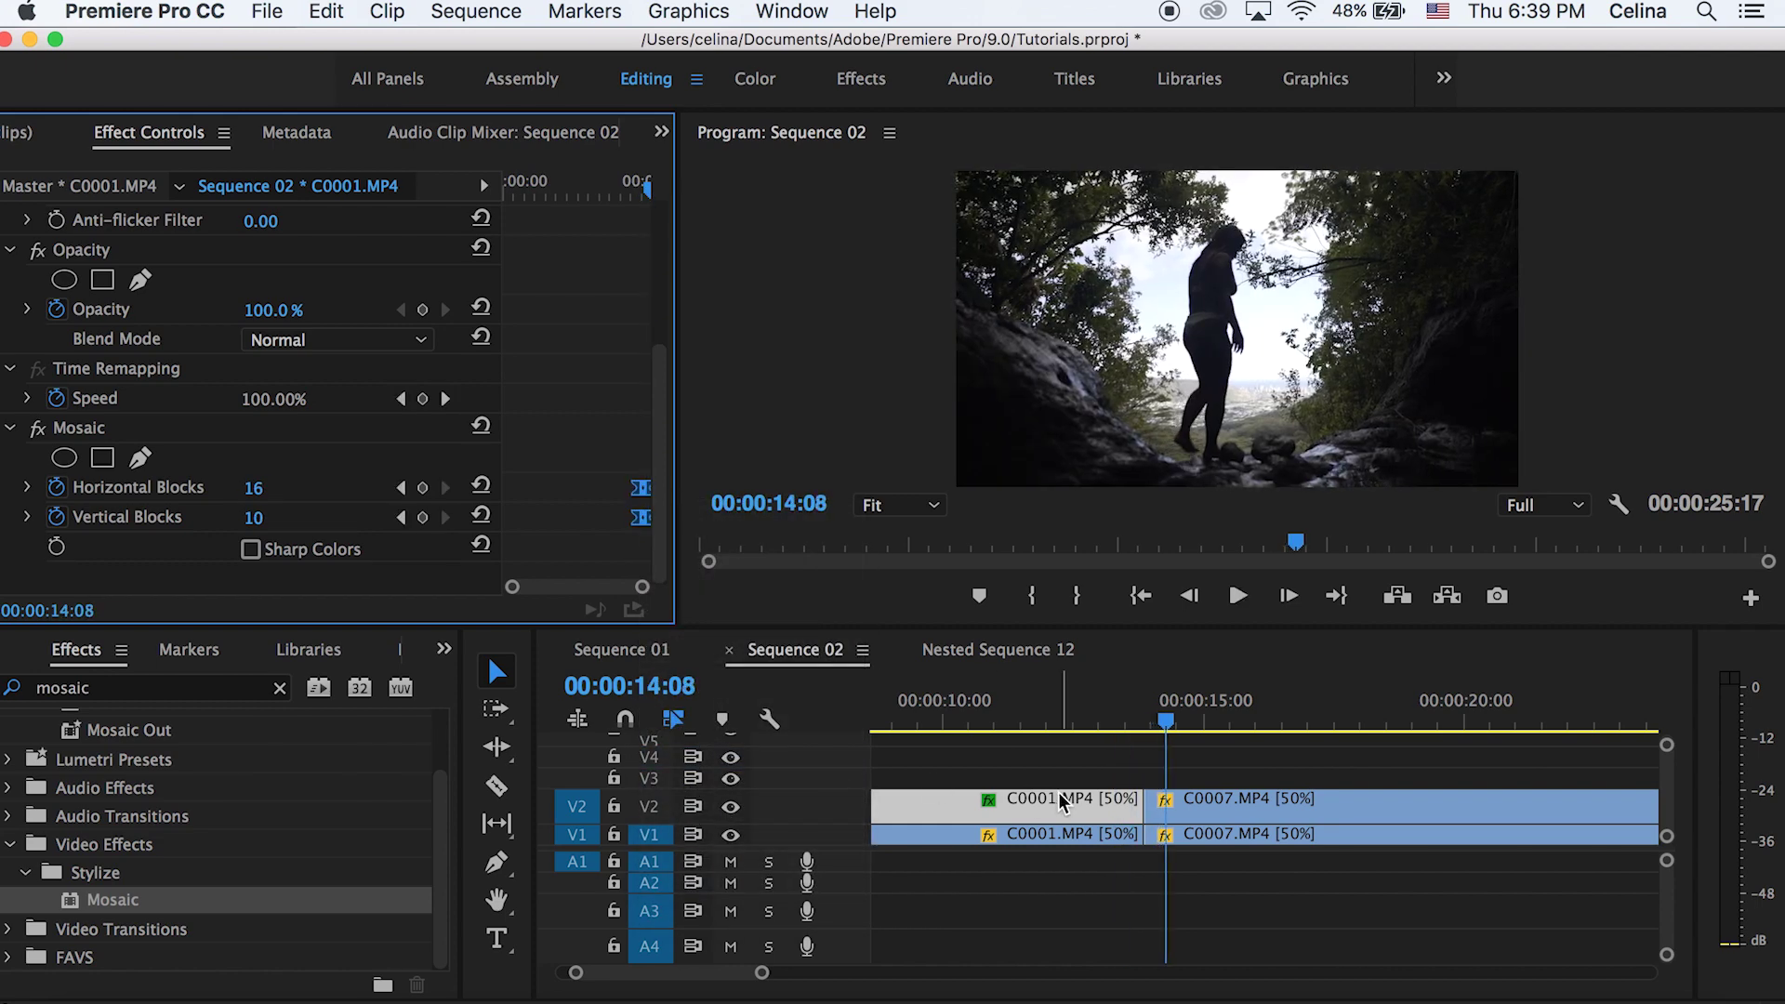
click(1102, 717)
click(1162, 759)
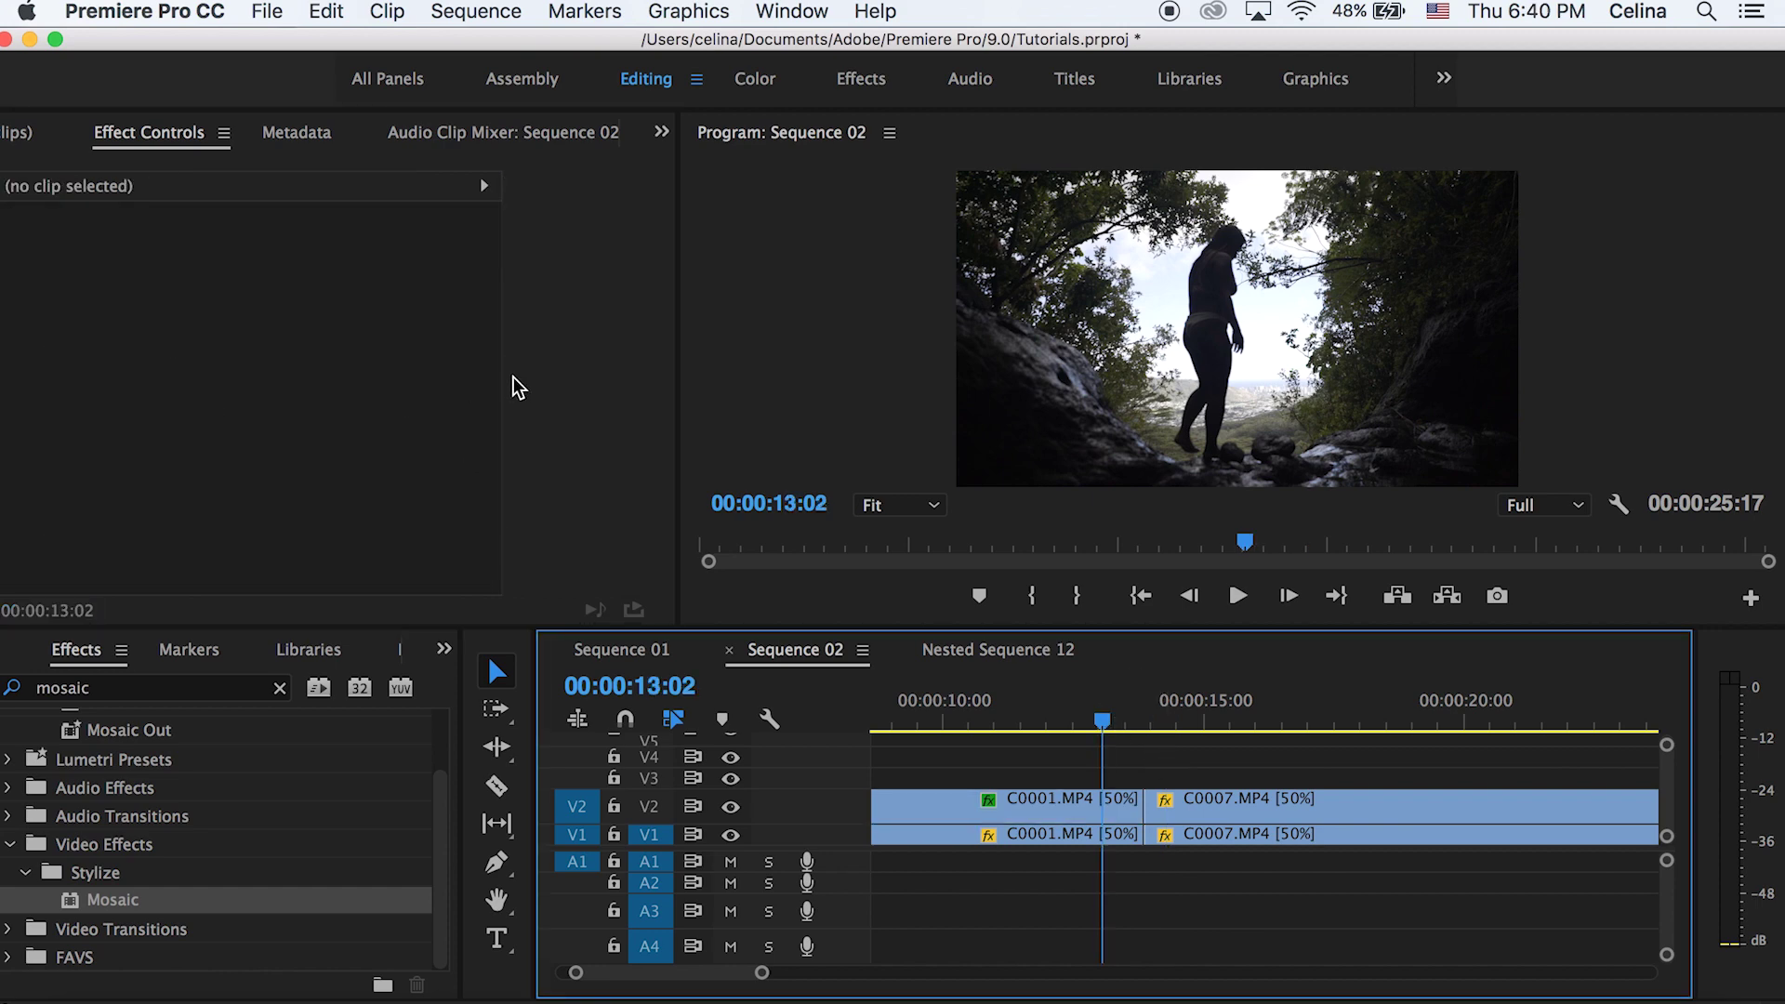
- Save the Mosaic effect of the V2 C0001.MP4 clip as a preset named "PixelateTransition"
click(1078, 807)
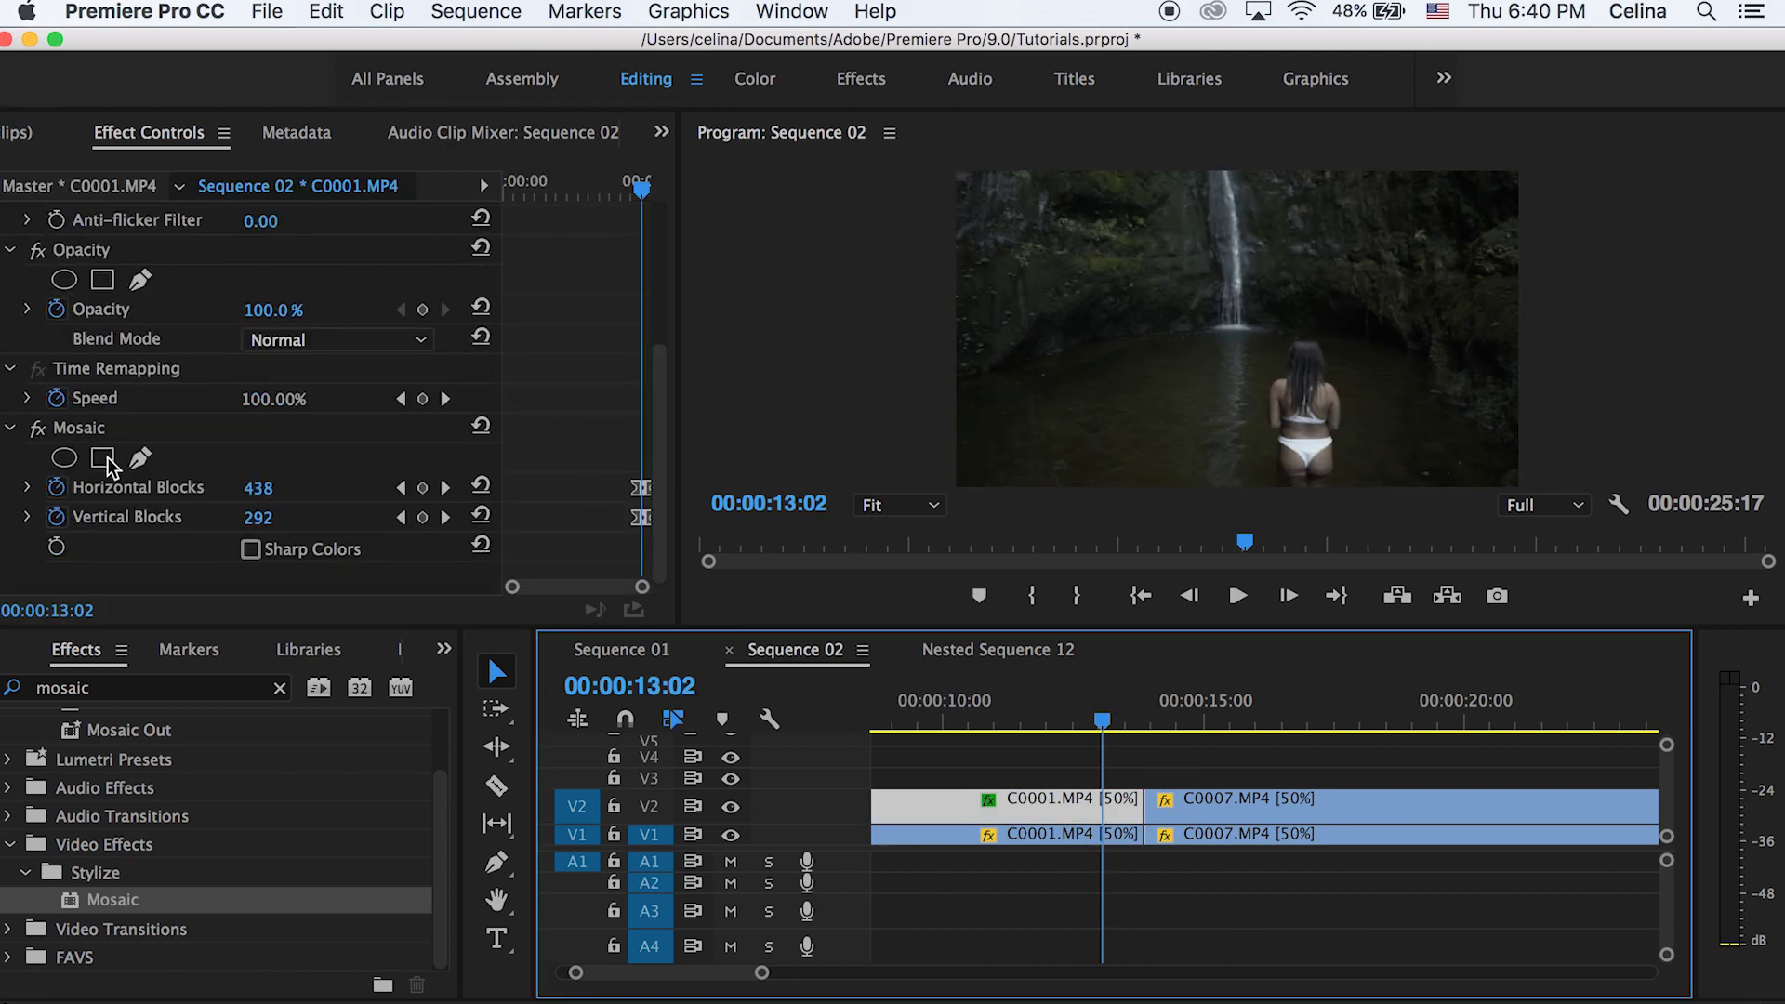
click(89, 429)
right_click(89, 433)
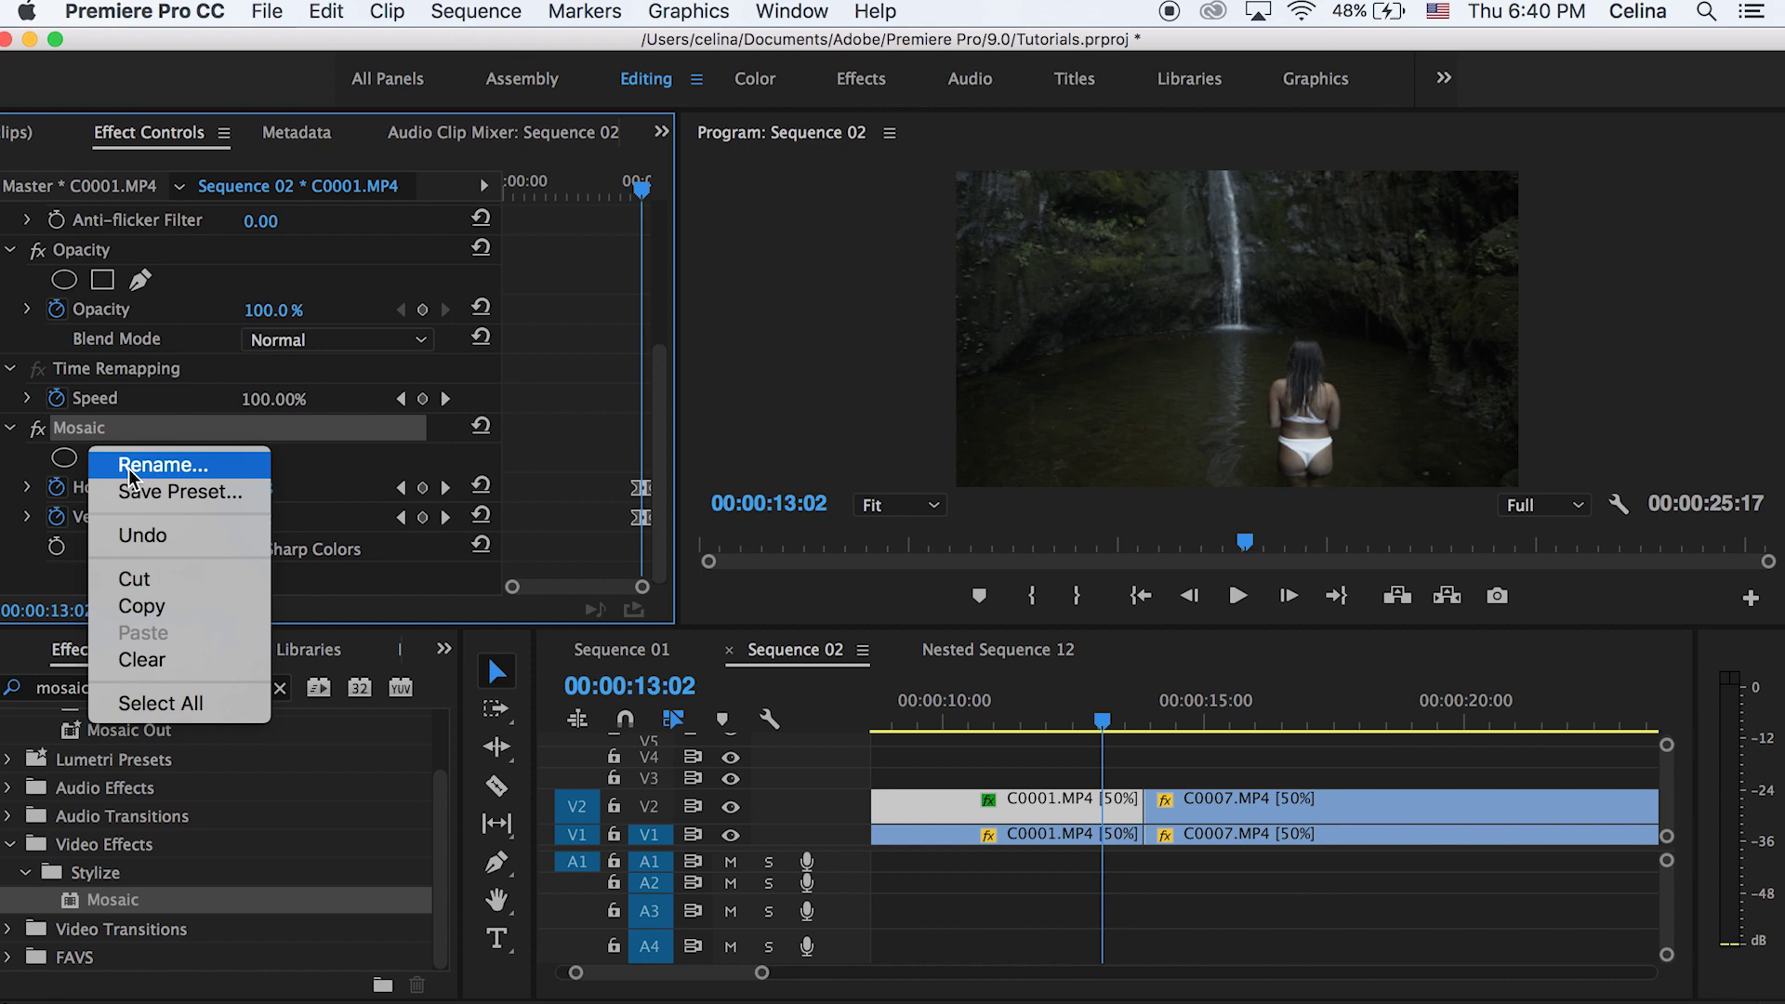
click(131, 492)
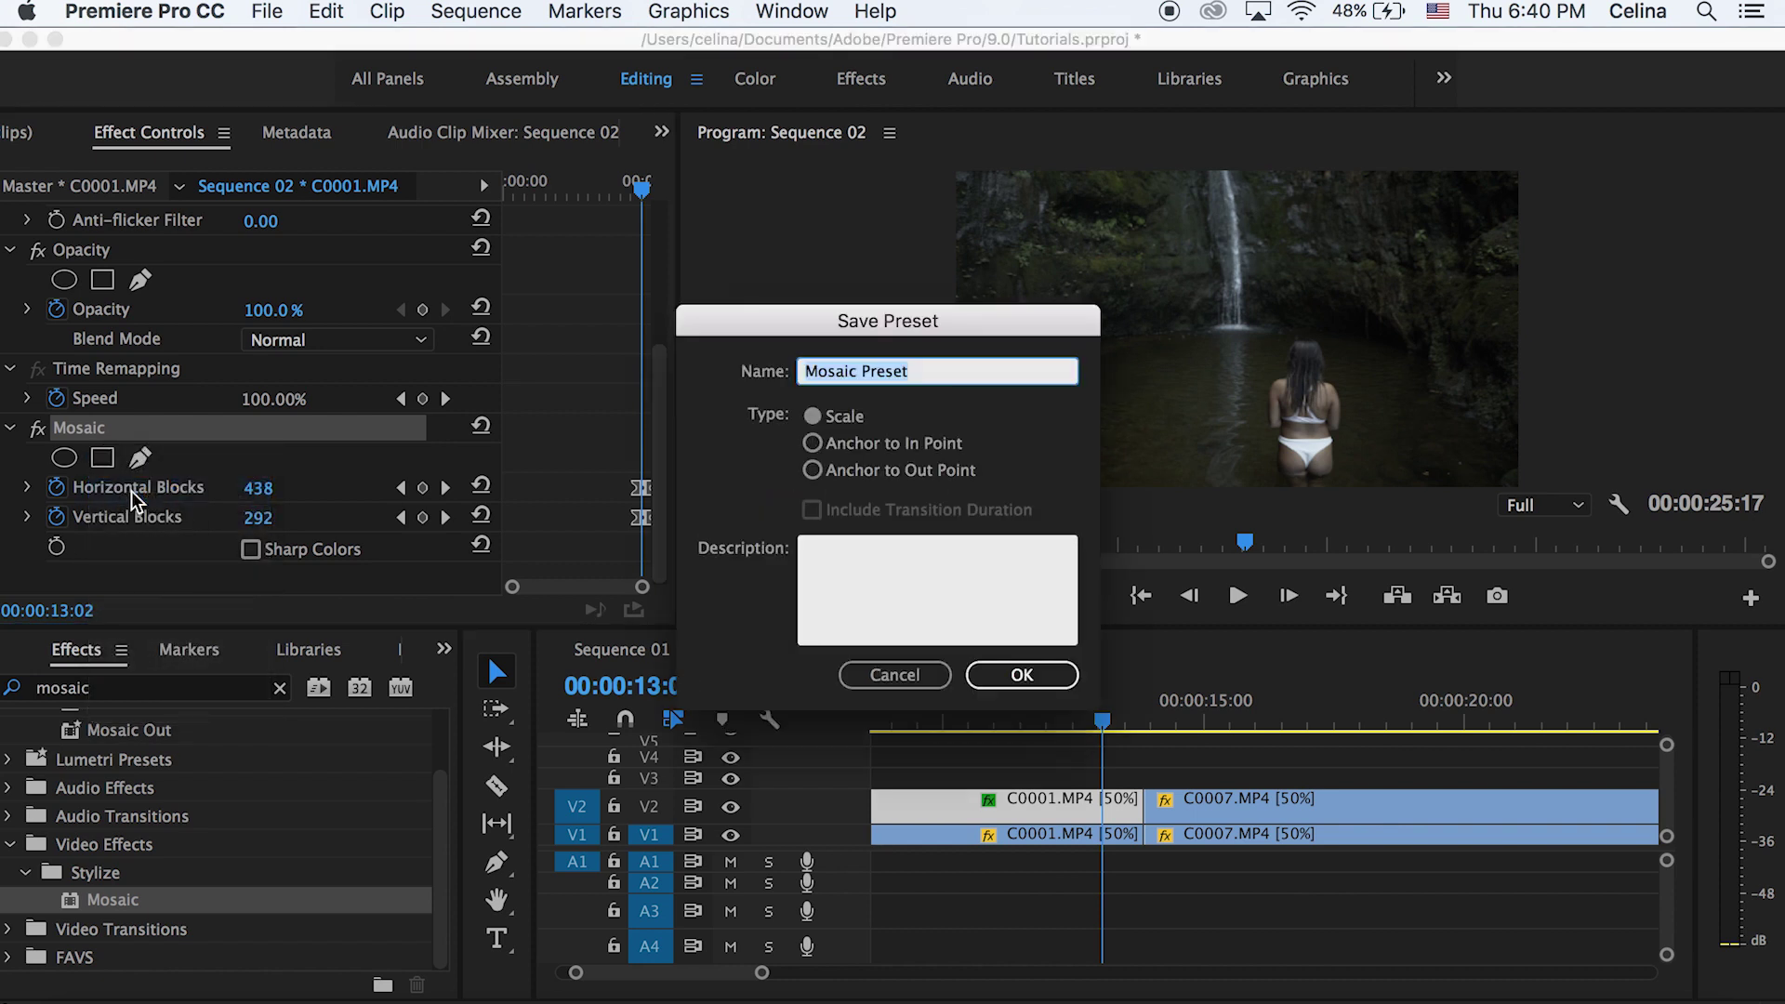
text(Pixelat)
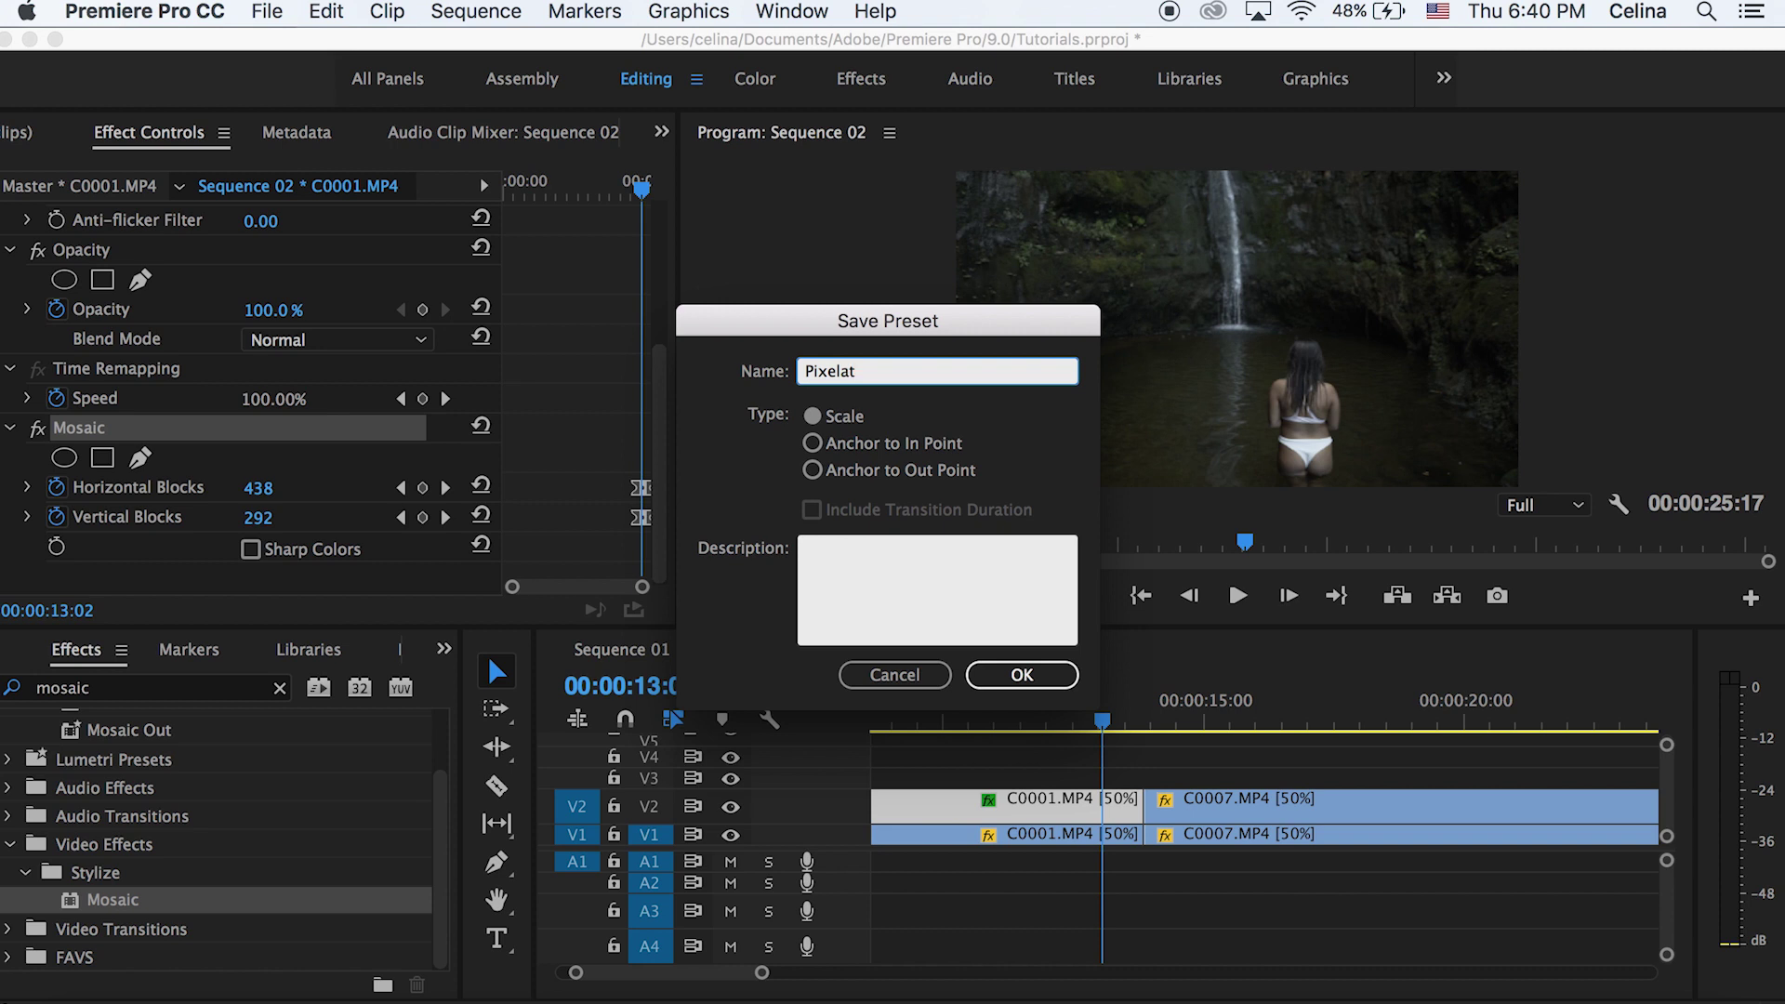
text(eTransition)
click(1000, 683)
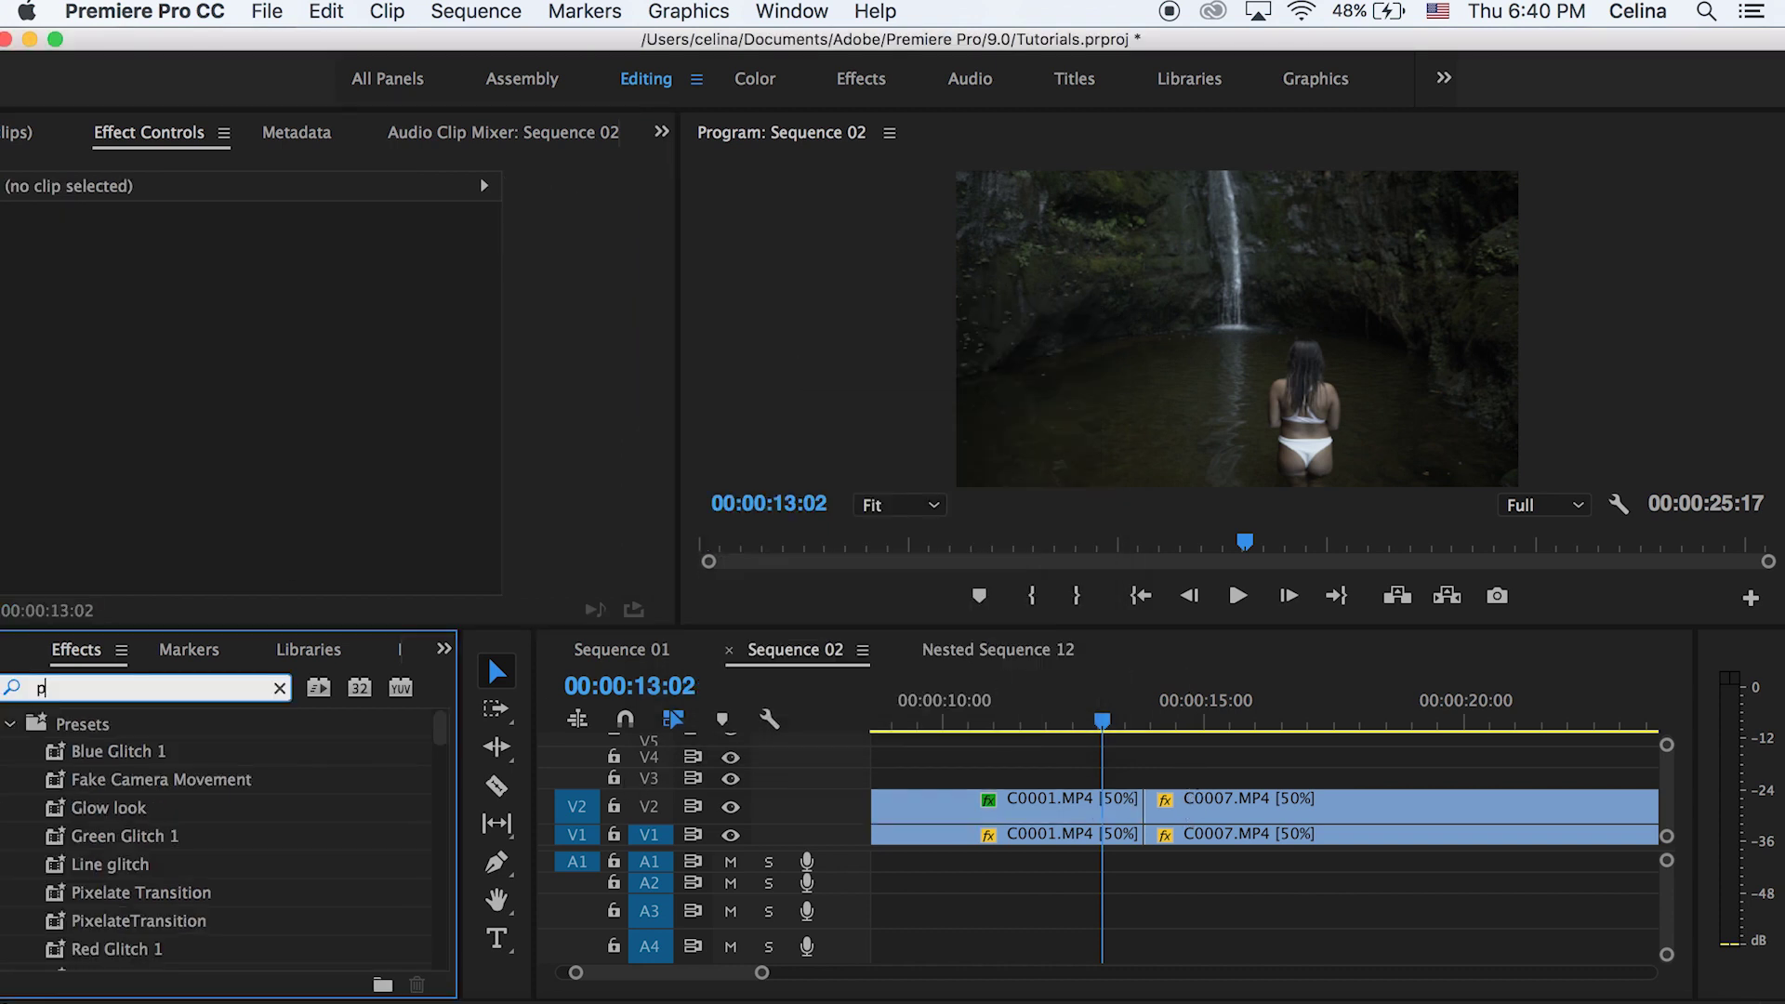
- Search the effects for "pixe" and apply the PixelateTransition preset to the C0007.MP4 clip on V2
text(ixe)
drag(121, 779, 1188, 807)
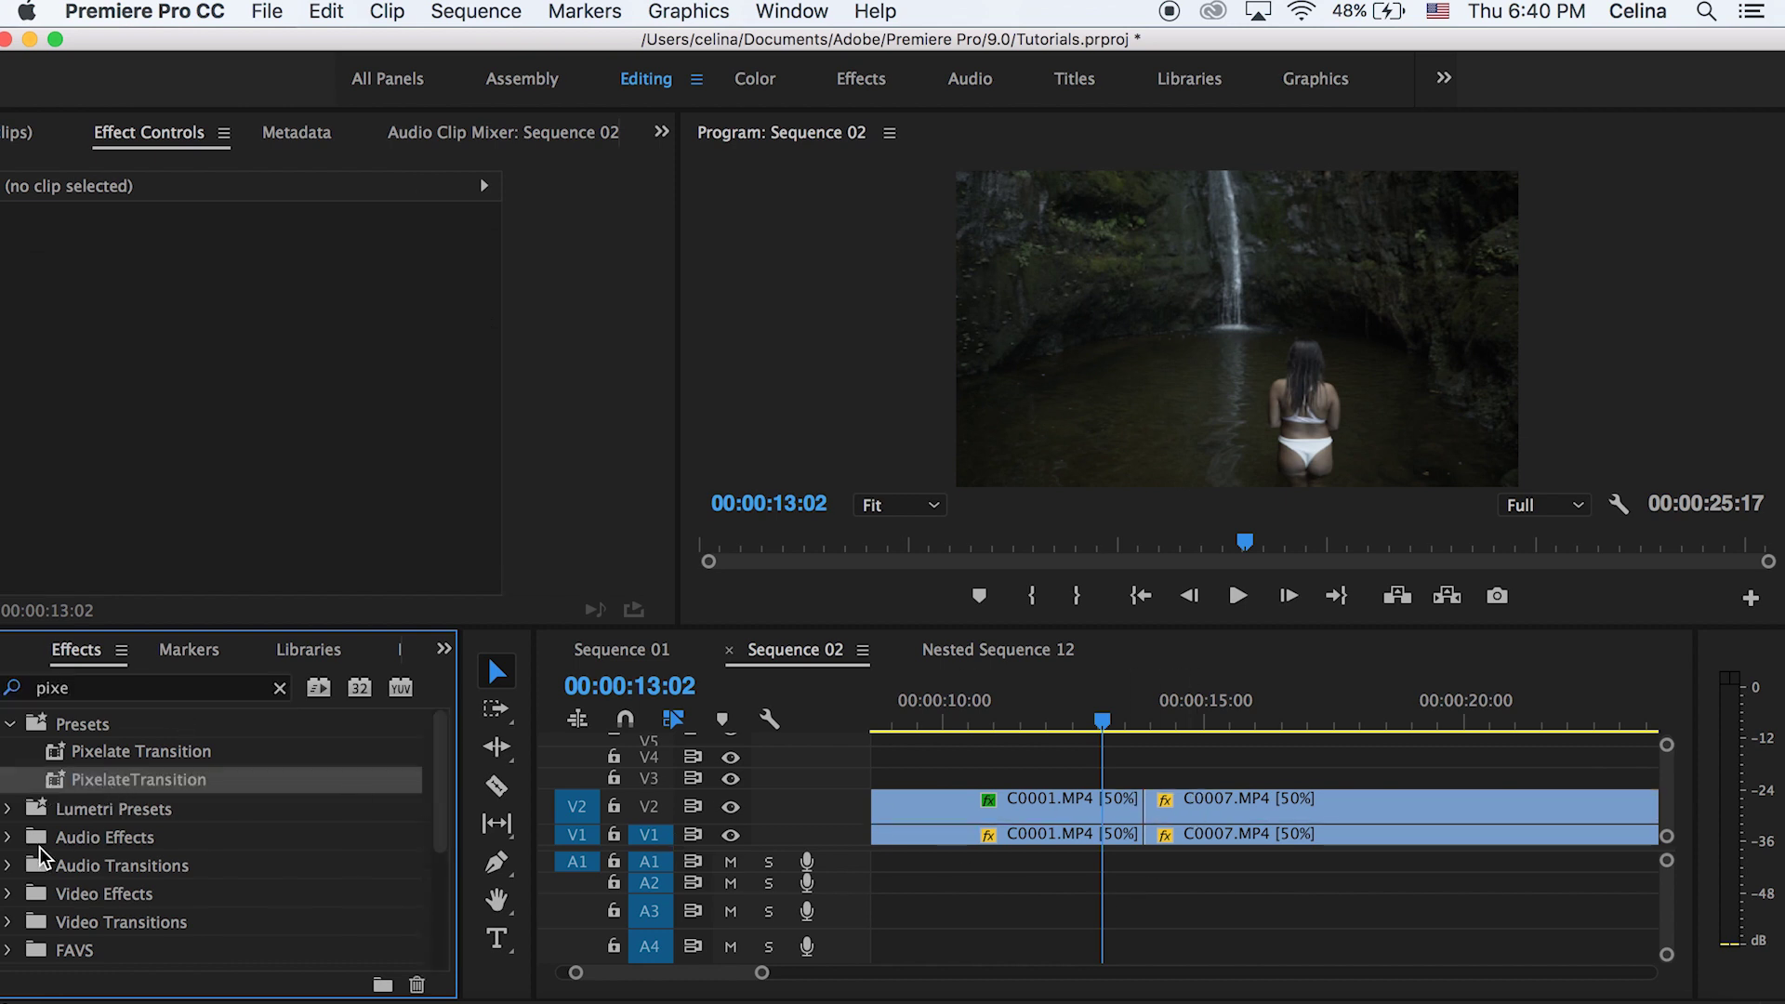
click(1211, 804)
- Move C0007.MP4's Horizontal and Vertical Blocks keyframes to the clip's start in reversed order, with the low block values first
click(1142, 717)
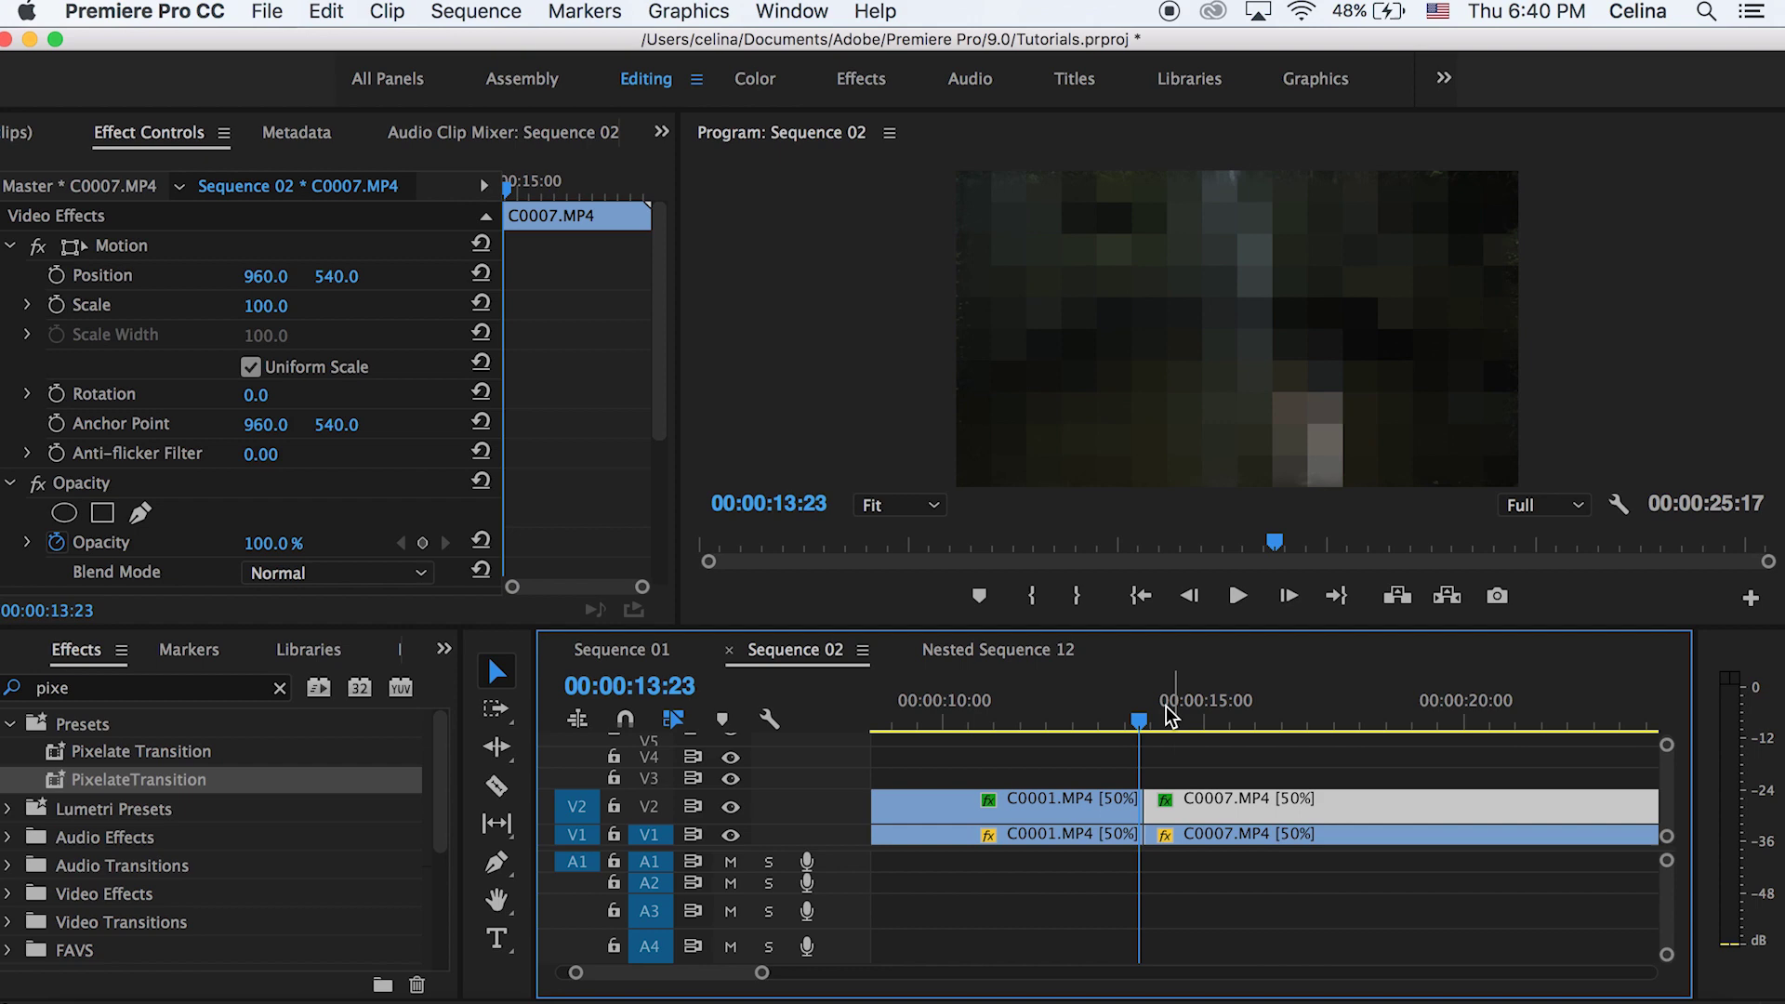
click(1158, 704)
scroll(499, 402, down, 5)
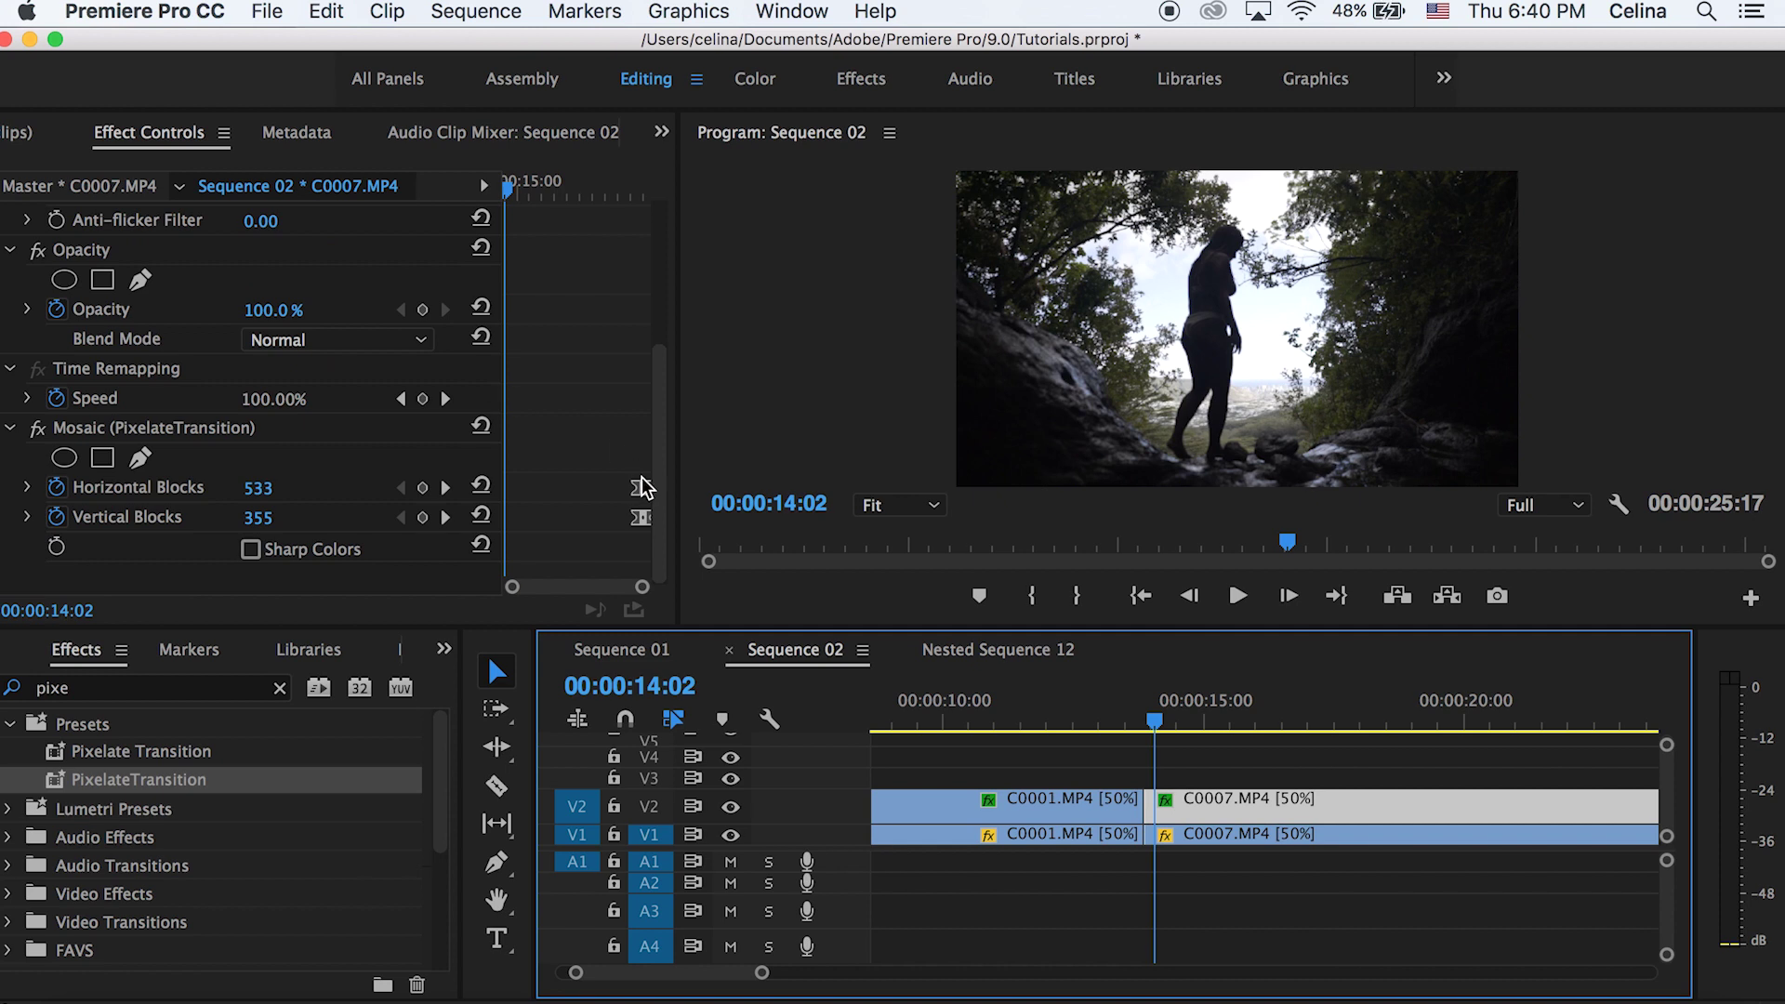
drag(639, 491, 515, 491)
drag(637, 520, 513, 517)
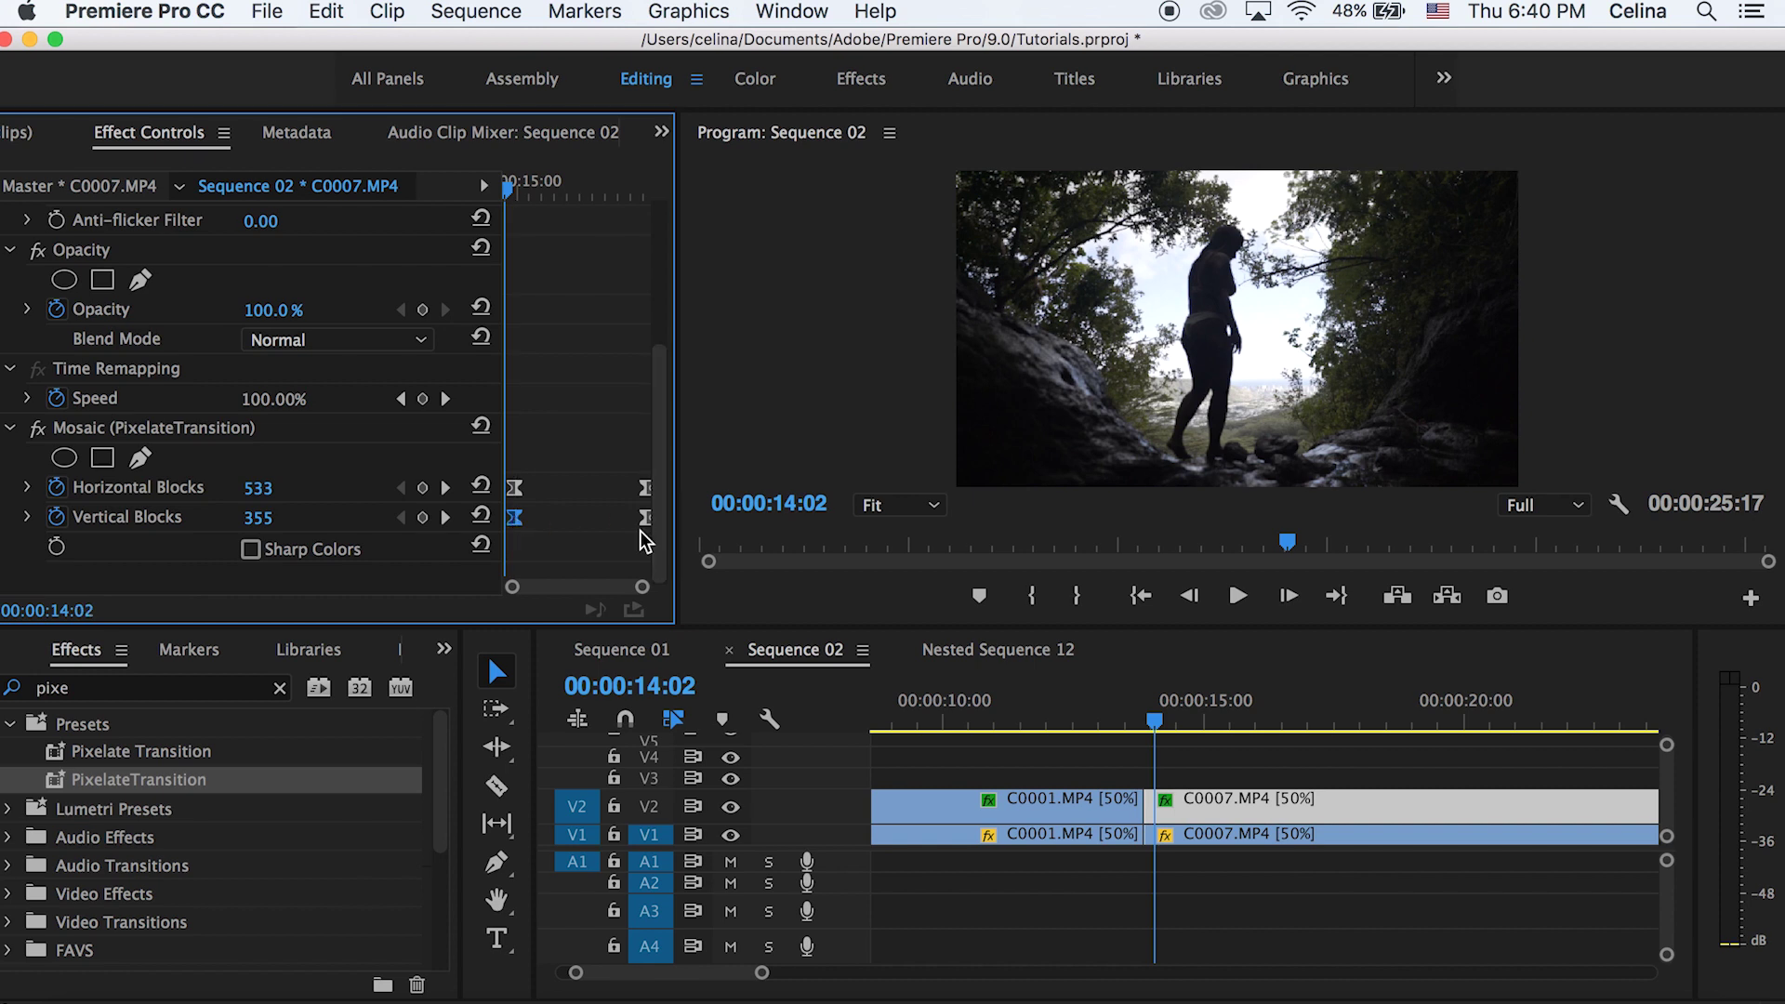
drag(642, 520, 513, 497)
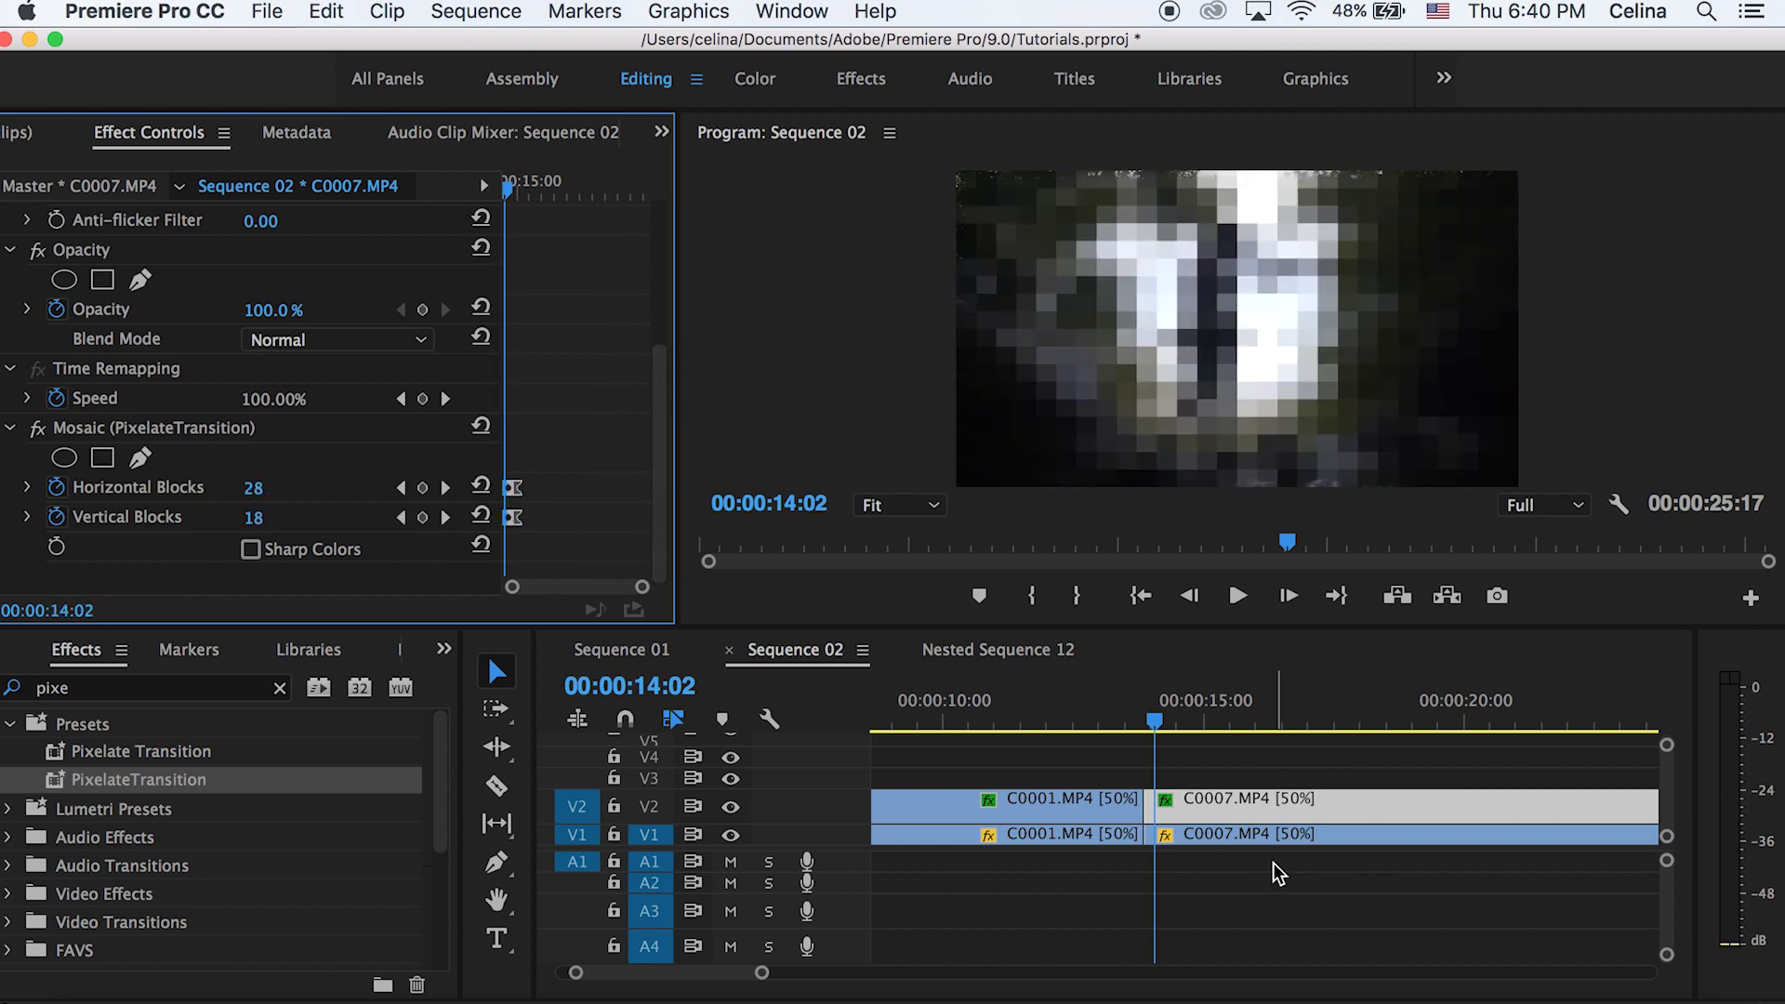
- Play and scrub across the cut between C0001.MP4 and C0007.MP4 to preview the complete pixelate transition
click(1084, 720)
key(space)
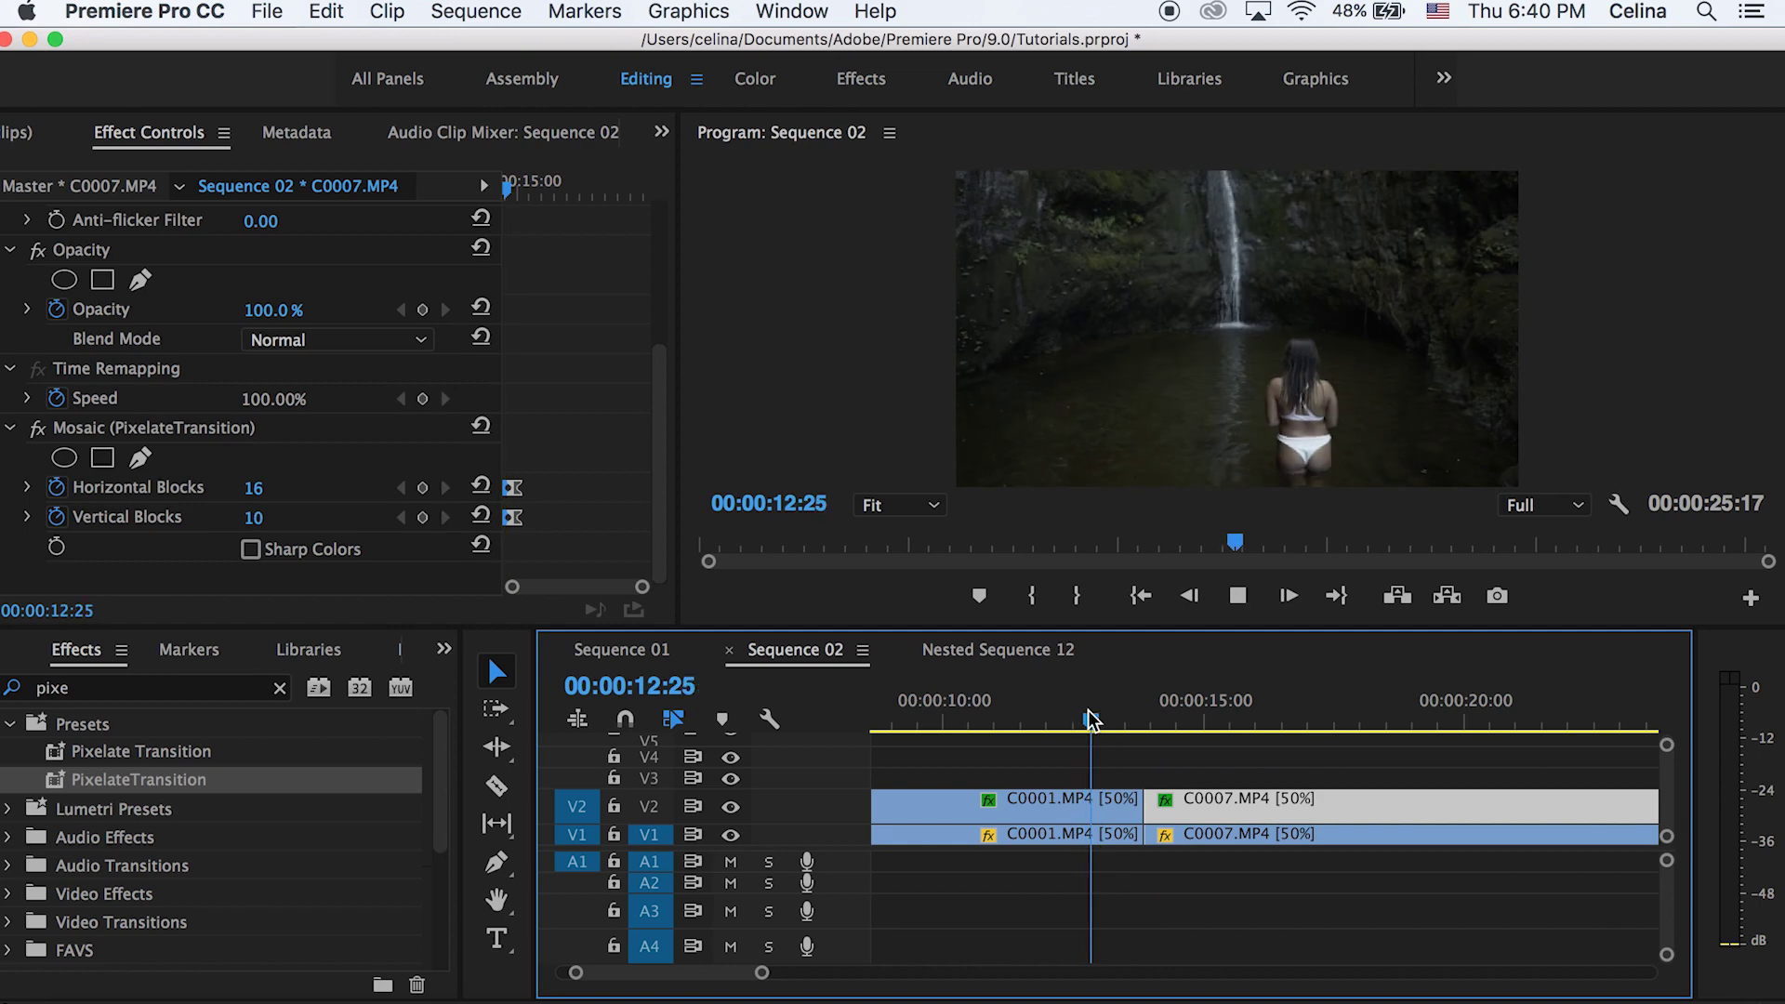
click(1088, 721)
drag(1101, 718, 1151, 723)
key(space)
click(1165, 719)
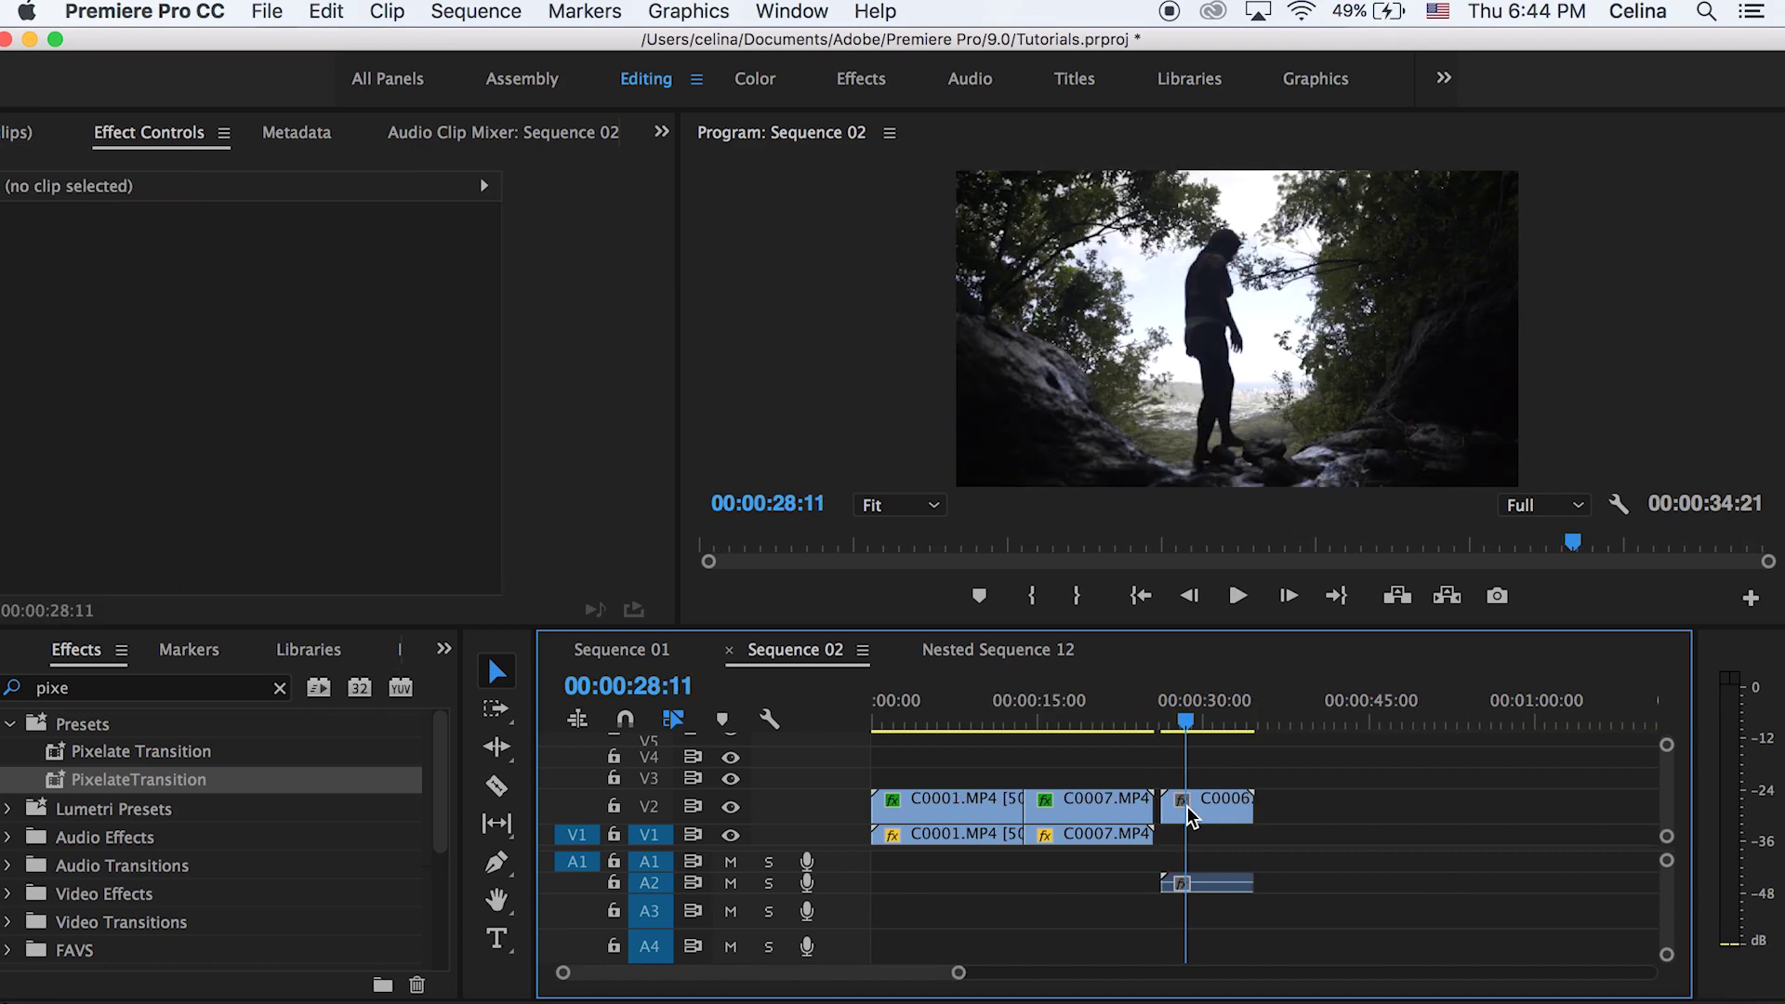
- Trim the start of the C0006.MP4 clip and place it on V1 directly after C0007.MP4
drag(1190, 814, 1190, 817)
key(=)
drag(1166, 719, 1163, 718)
key(q)
drag(1173, 807, 1164, 835)
click(1163, 708)
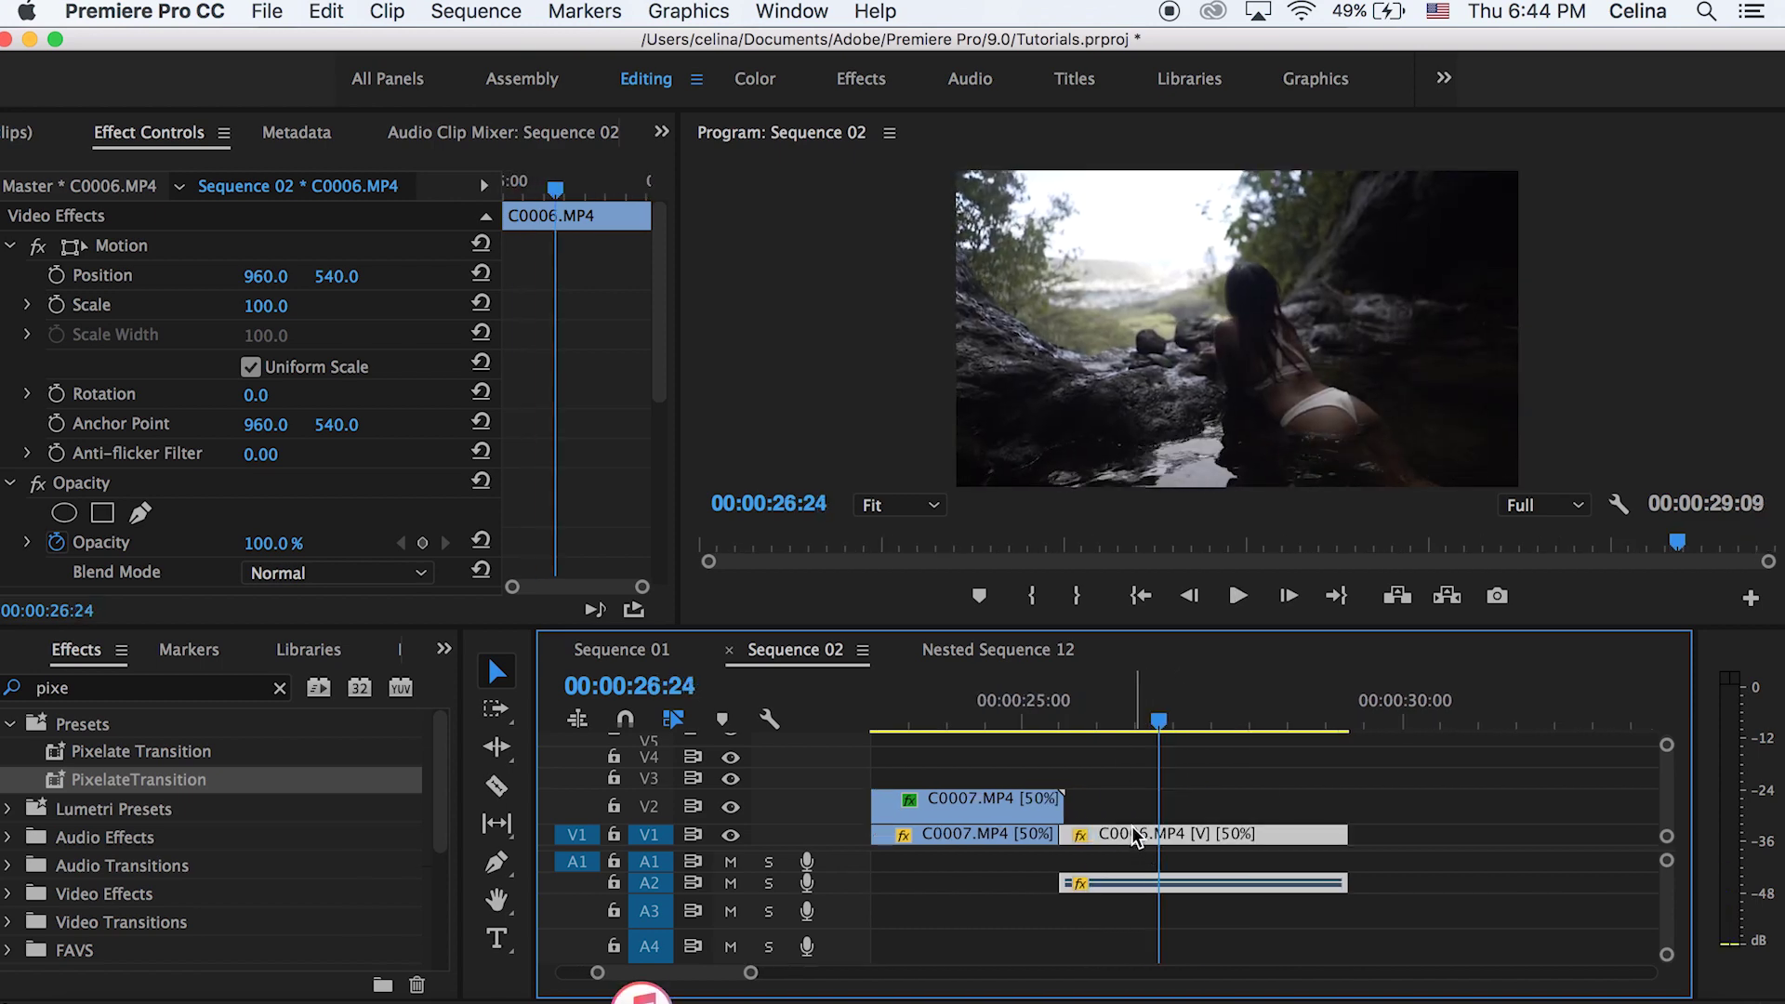
- Duplicate the C0006.MP4 clip onto V2 directly above the original, with the playhead at the copy's start
alt+drag(1133, 827, 1131, 801)
drag(1116, 698, 1064, 700)
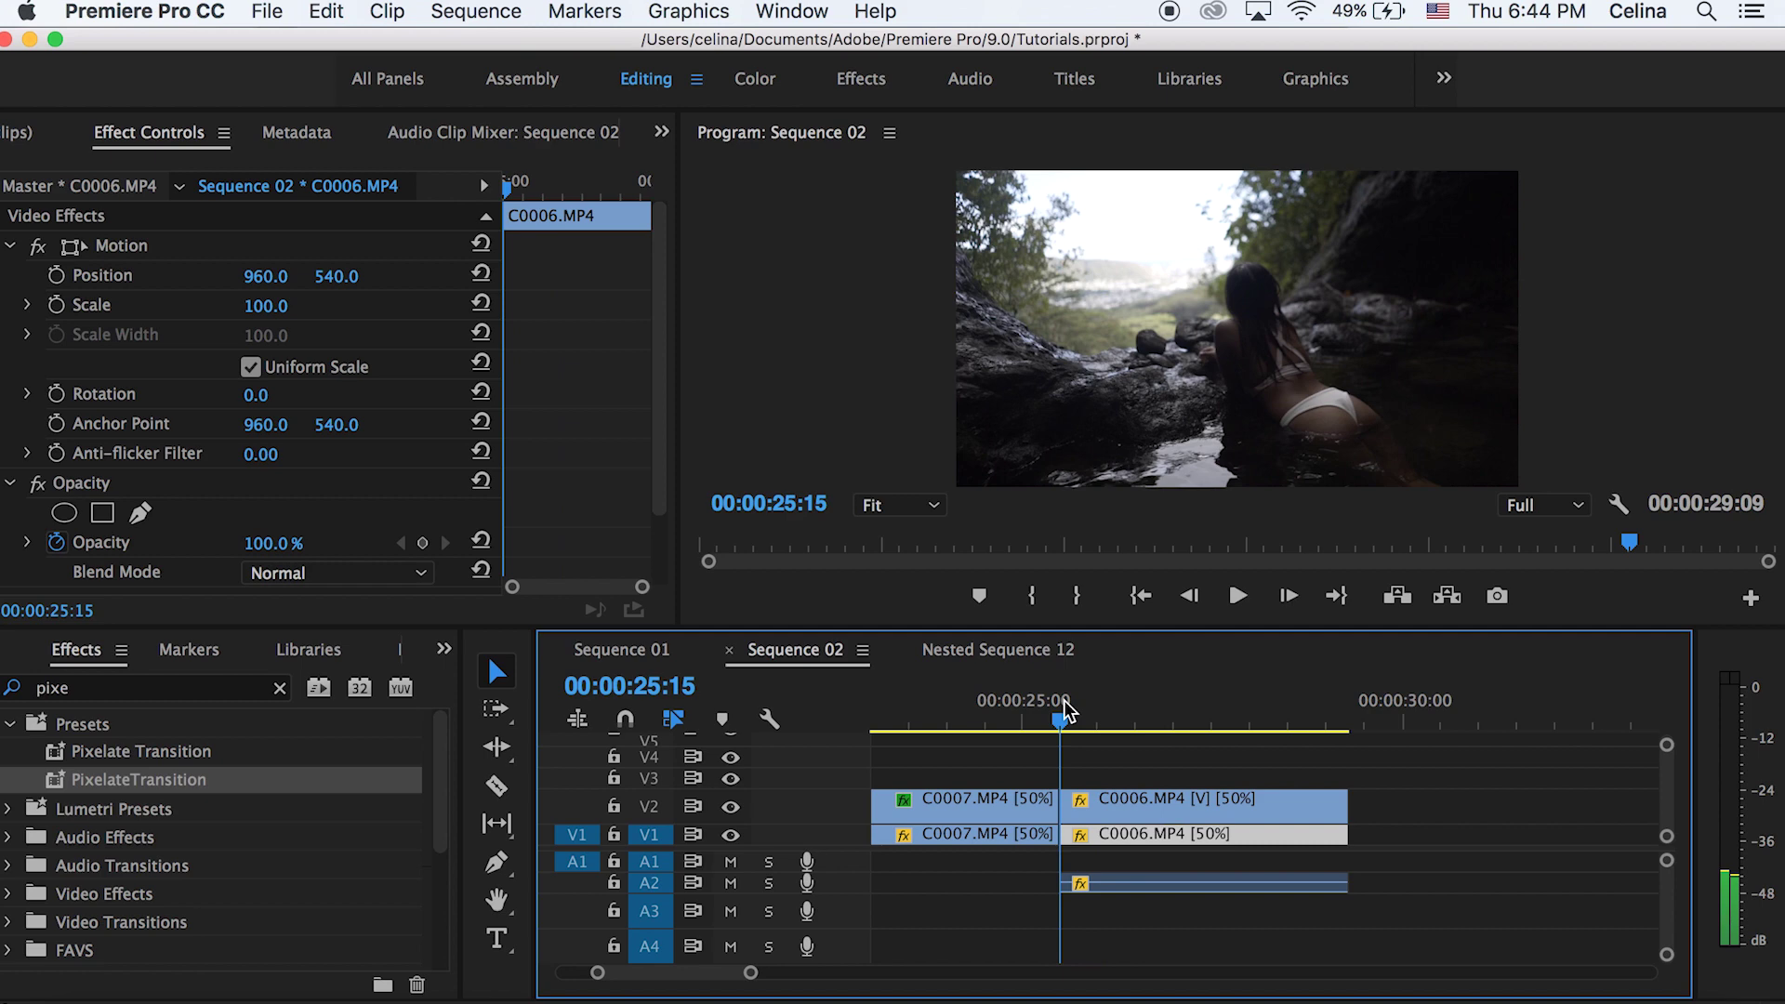
click(1131, 775)
click(1097, 800)
- Search the effects for "mosaic" and apply the Mosaic effect to the C0006.MP4 copy on V2
click(279, 688)
click(230, 688)
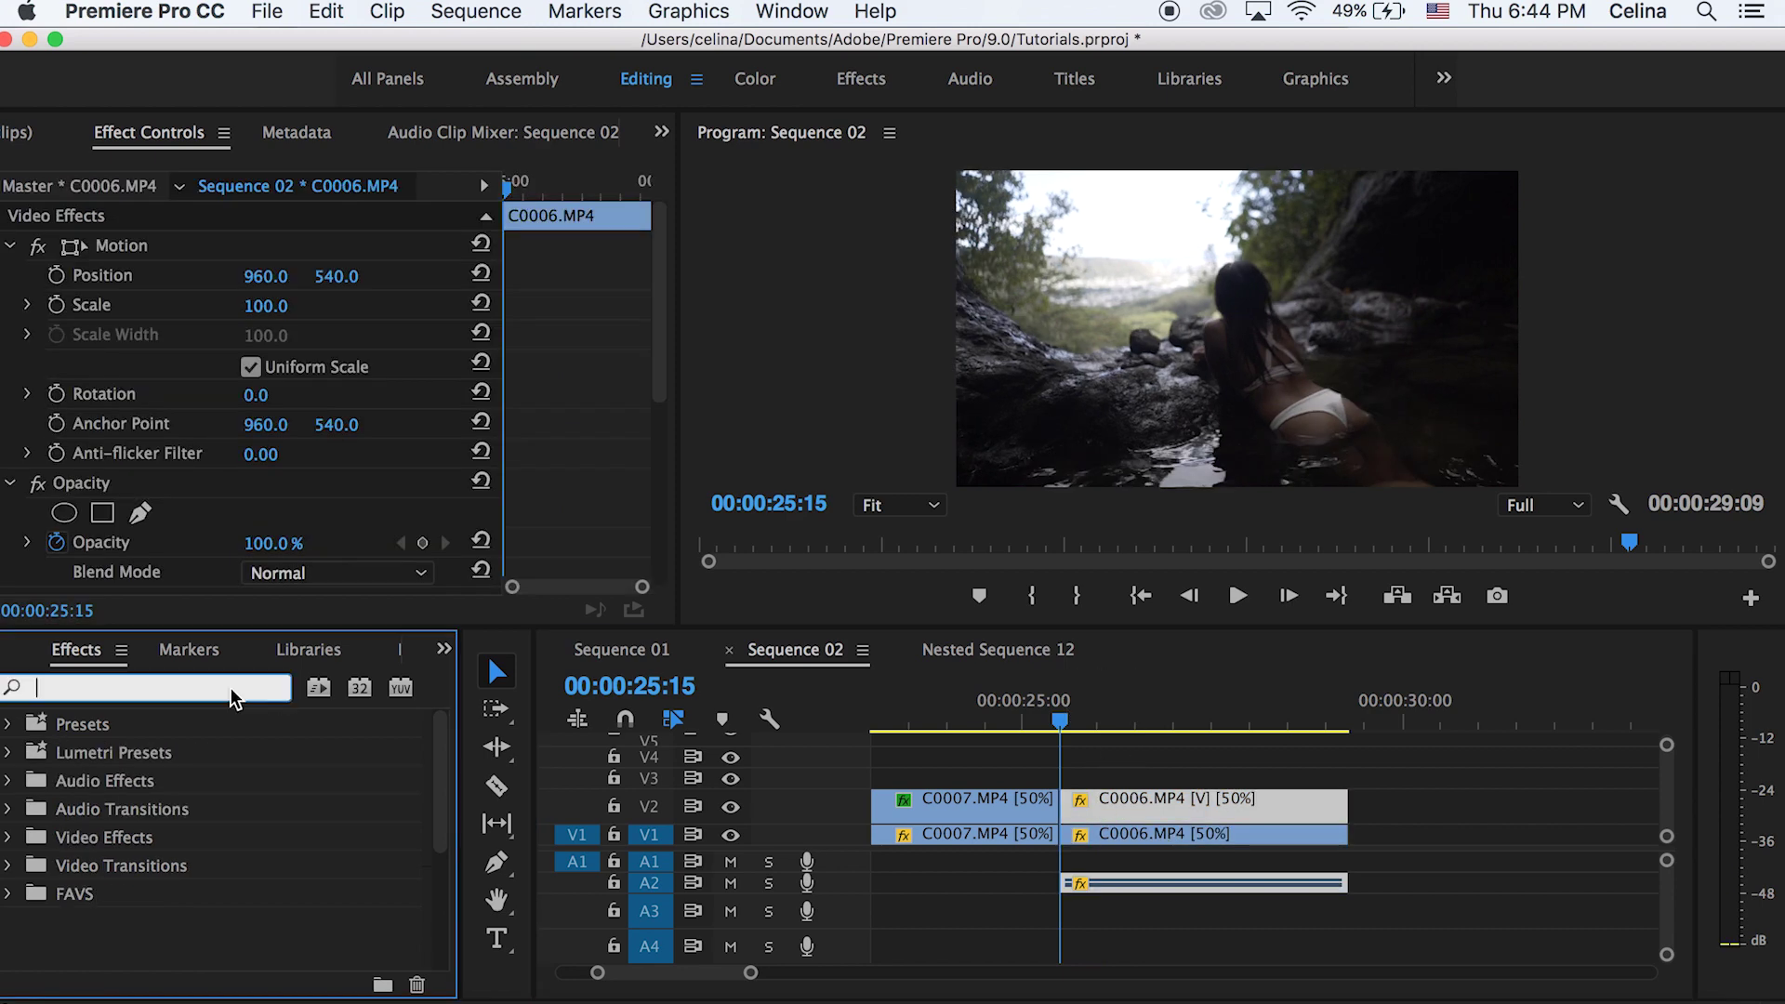
text(mosaic)
double_click(82, 902)
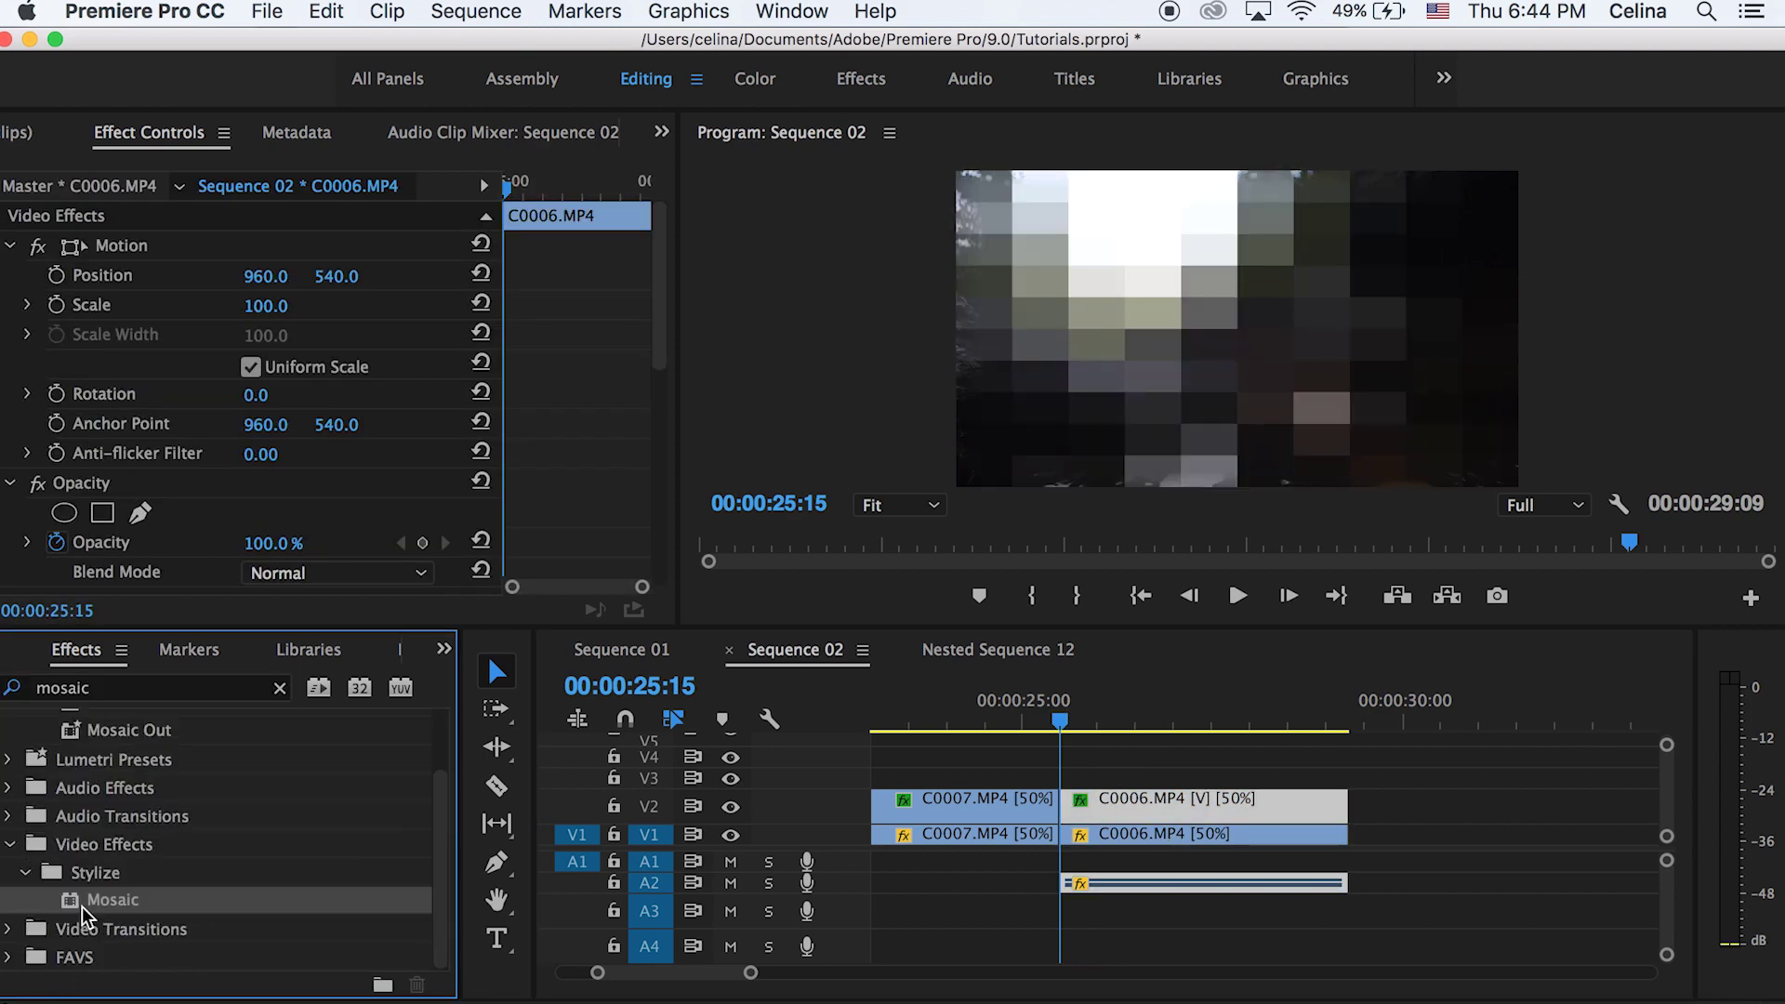
- Set the Mosaic effect's Horizontal Blocks to 1312 and Vertical Blocks to 254
scroll(254, 399, down, 10)
scroll(260, 387, down, 3)
scroll(260, 386, up, 3)
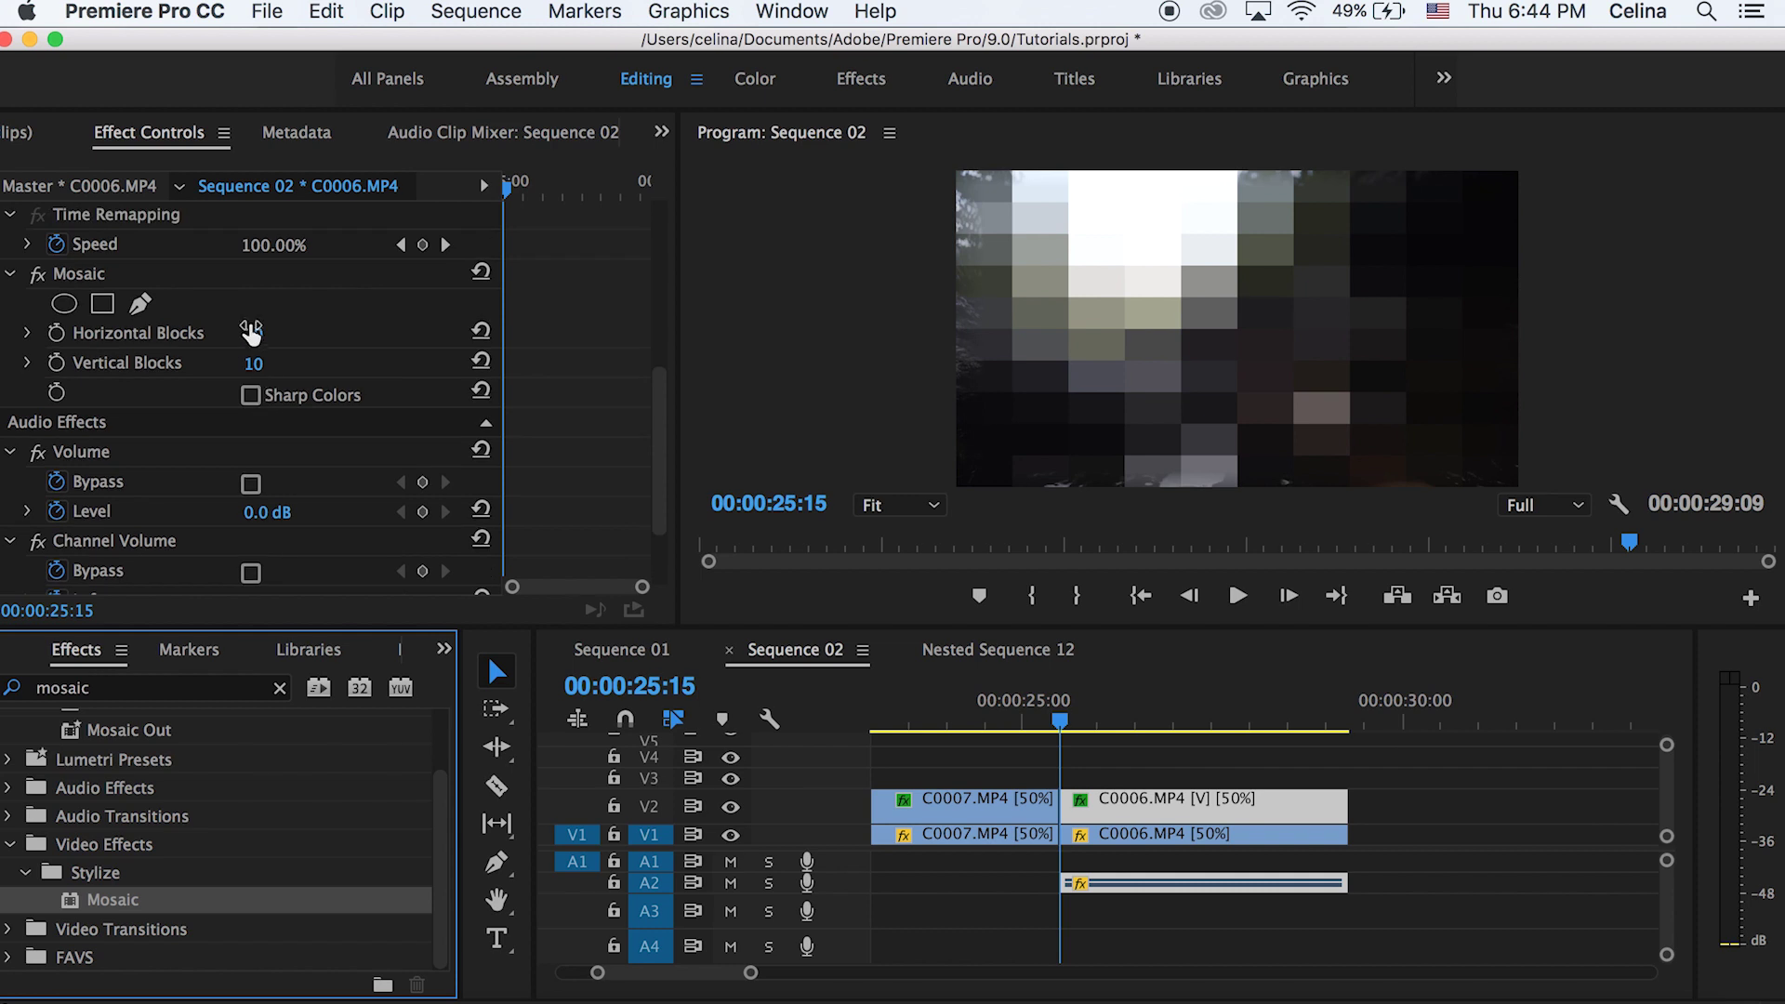
drag(251, 332, 362, 332)
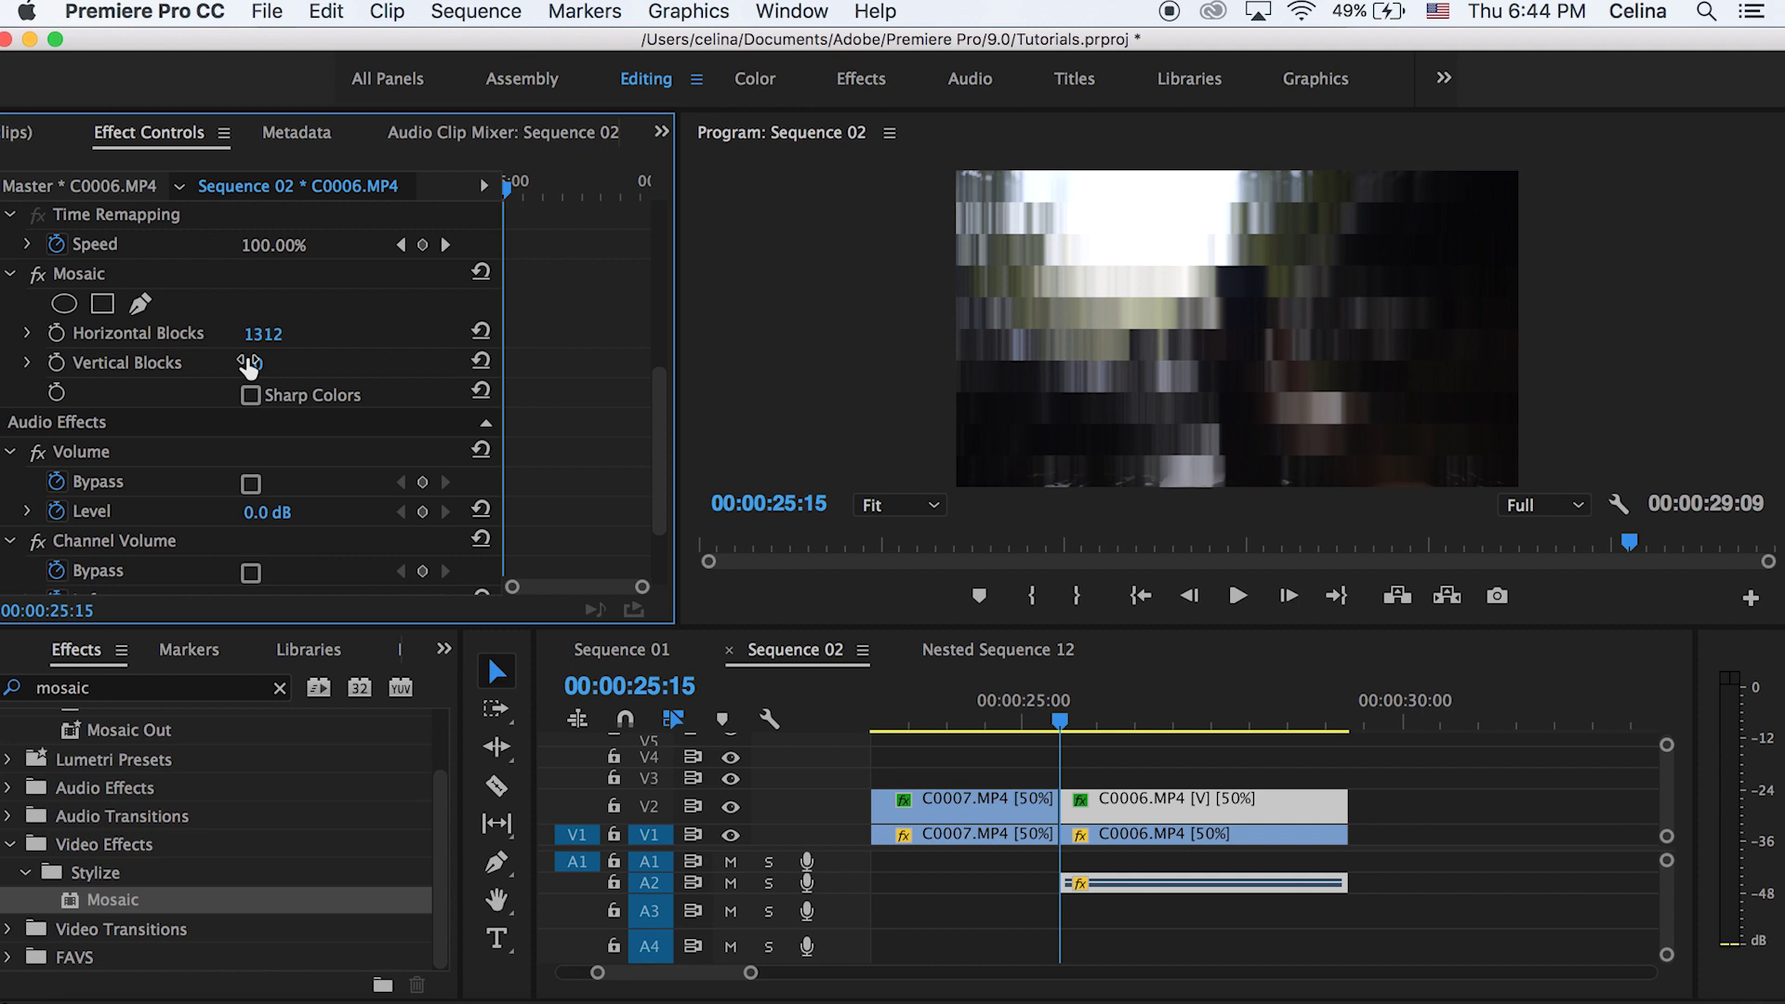
drag(249, 365, 316, 365)
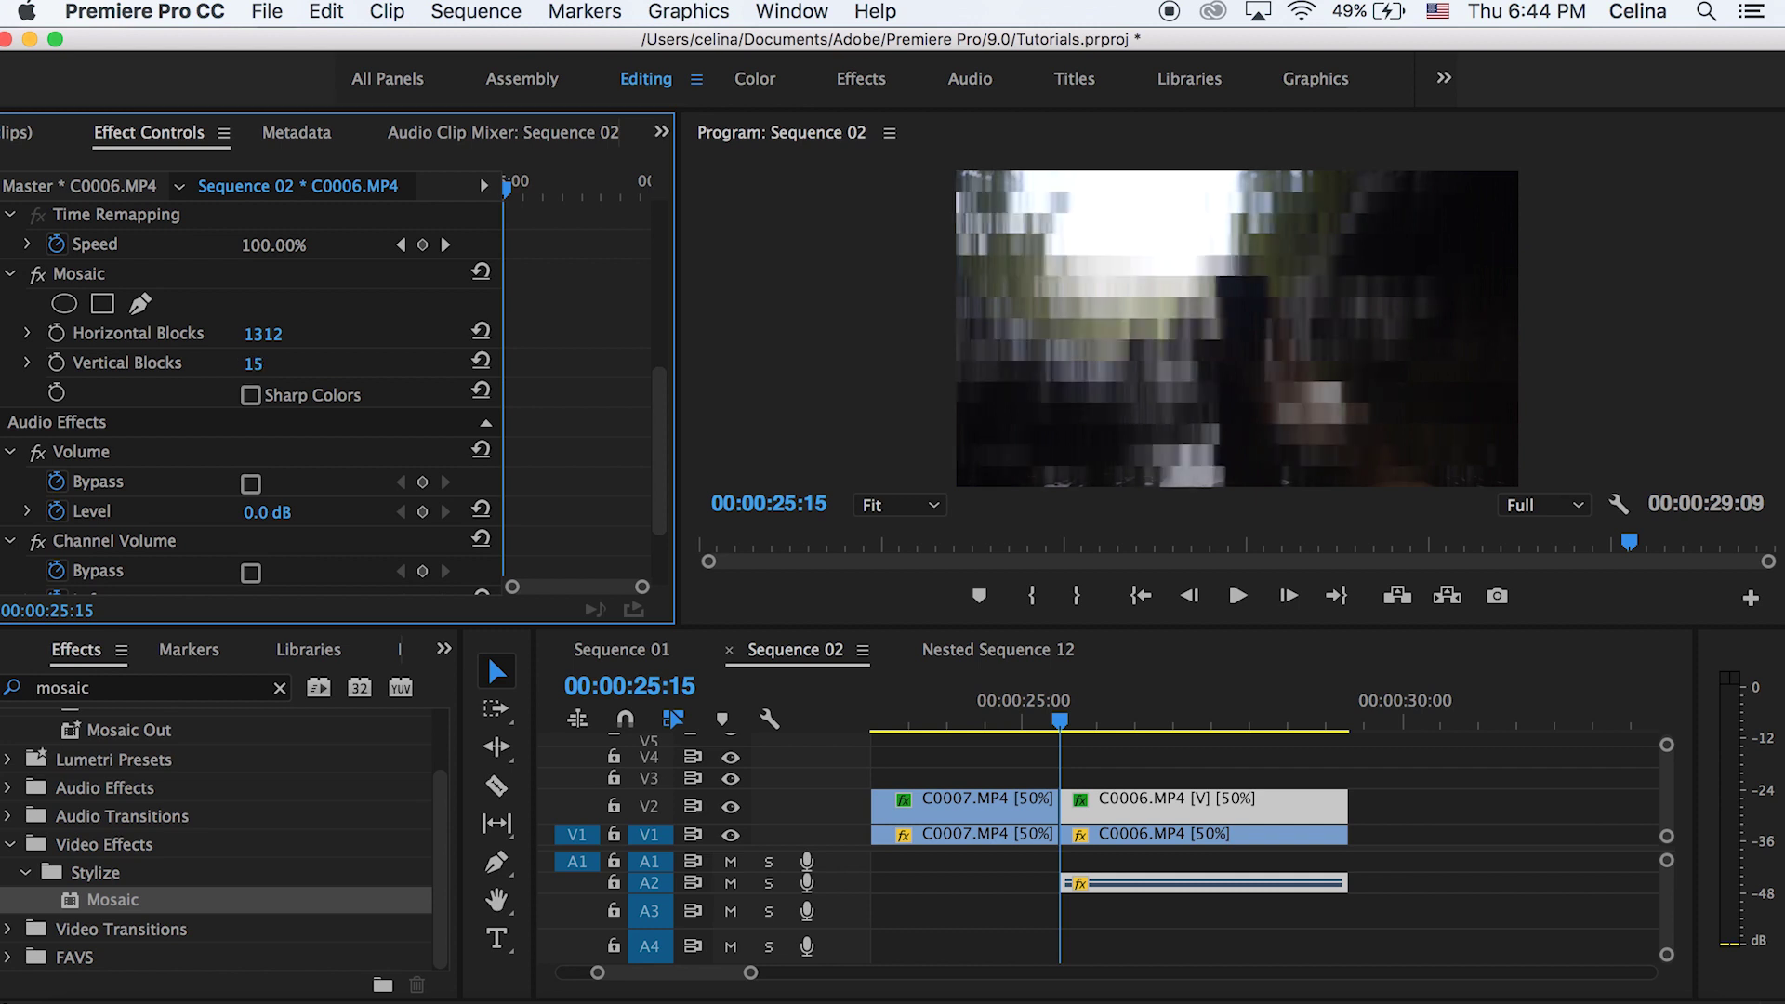
- Draw a closed freeform mask on the Mosaic effect around the woman's head and body in C0006.MP4
click(144, 304)
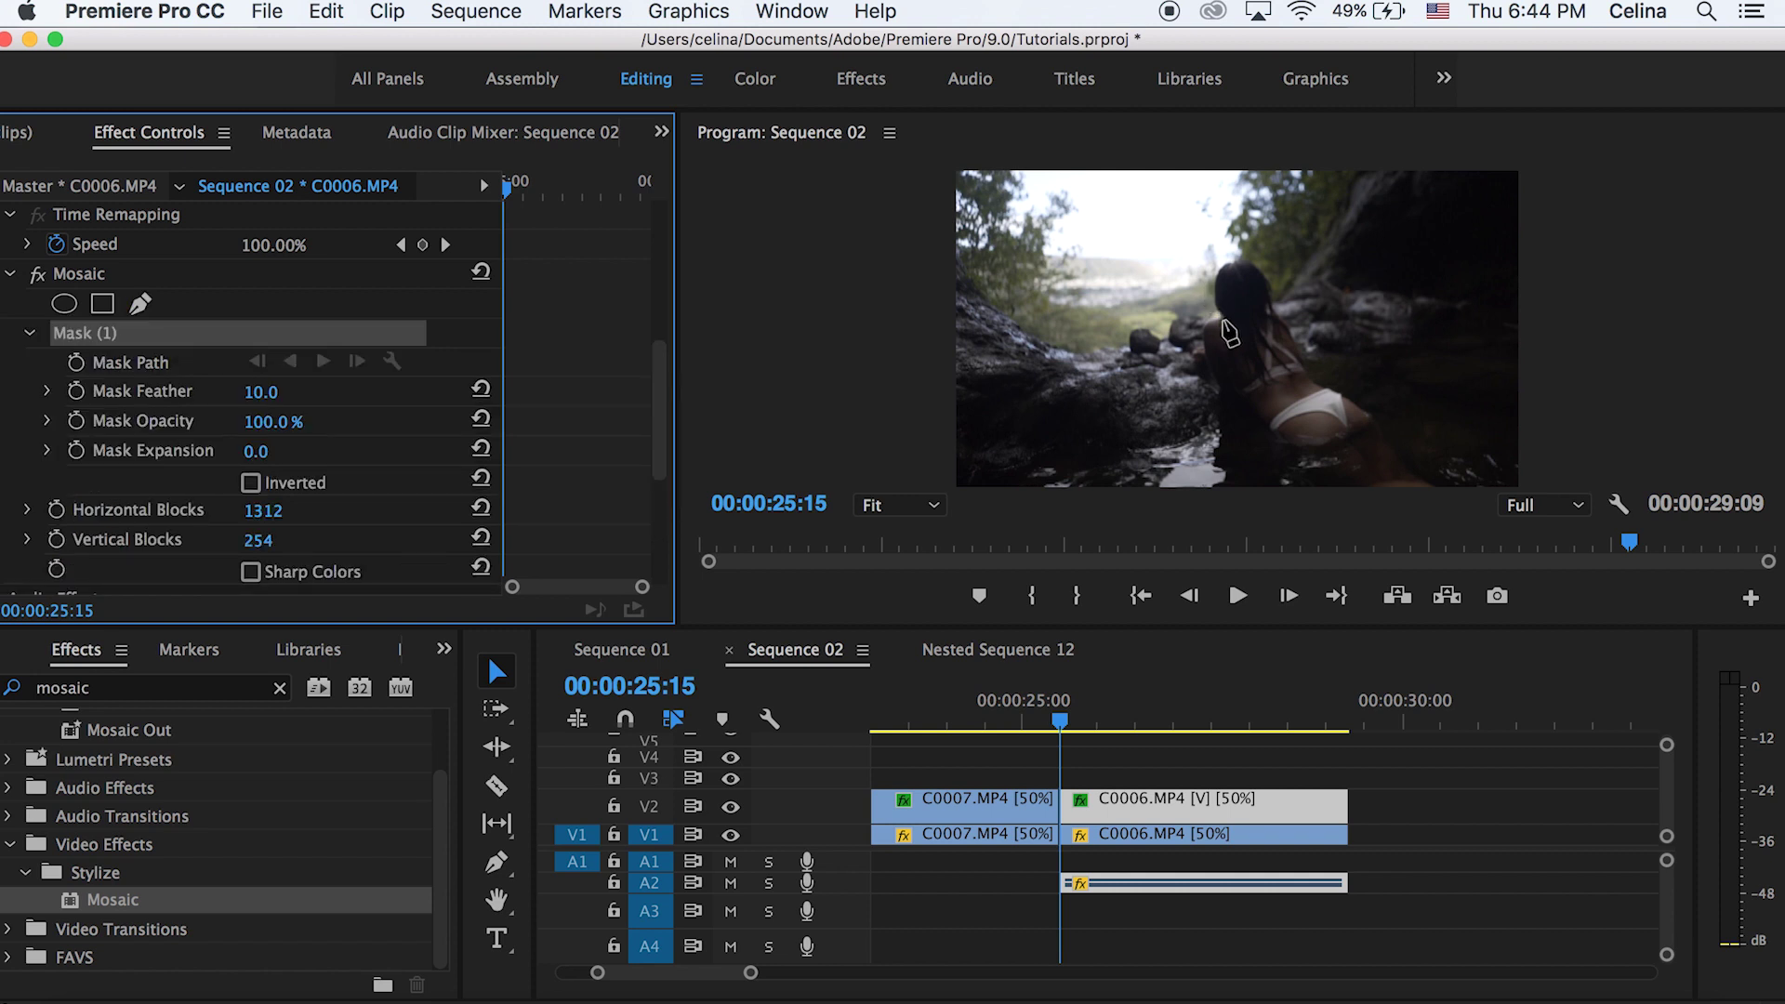
click(1296, 440)
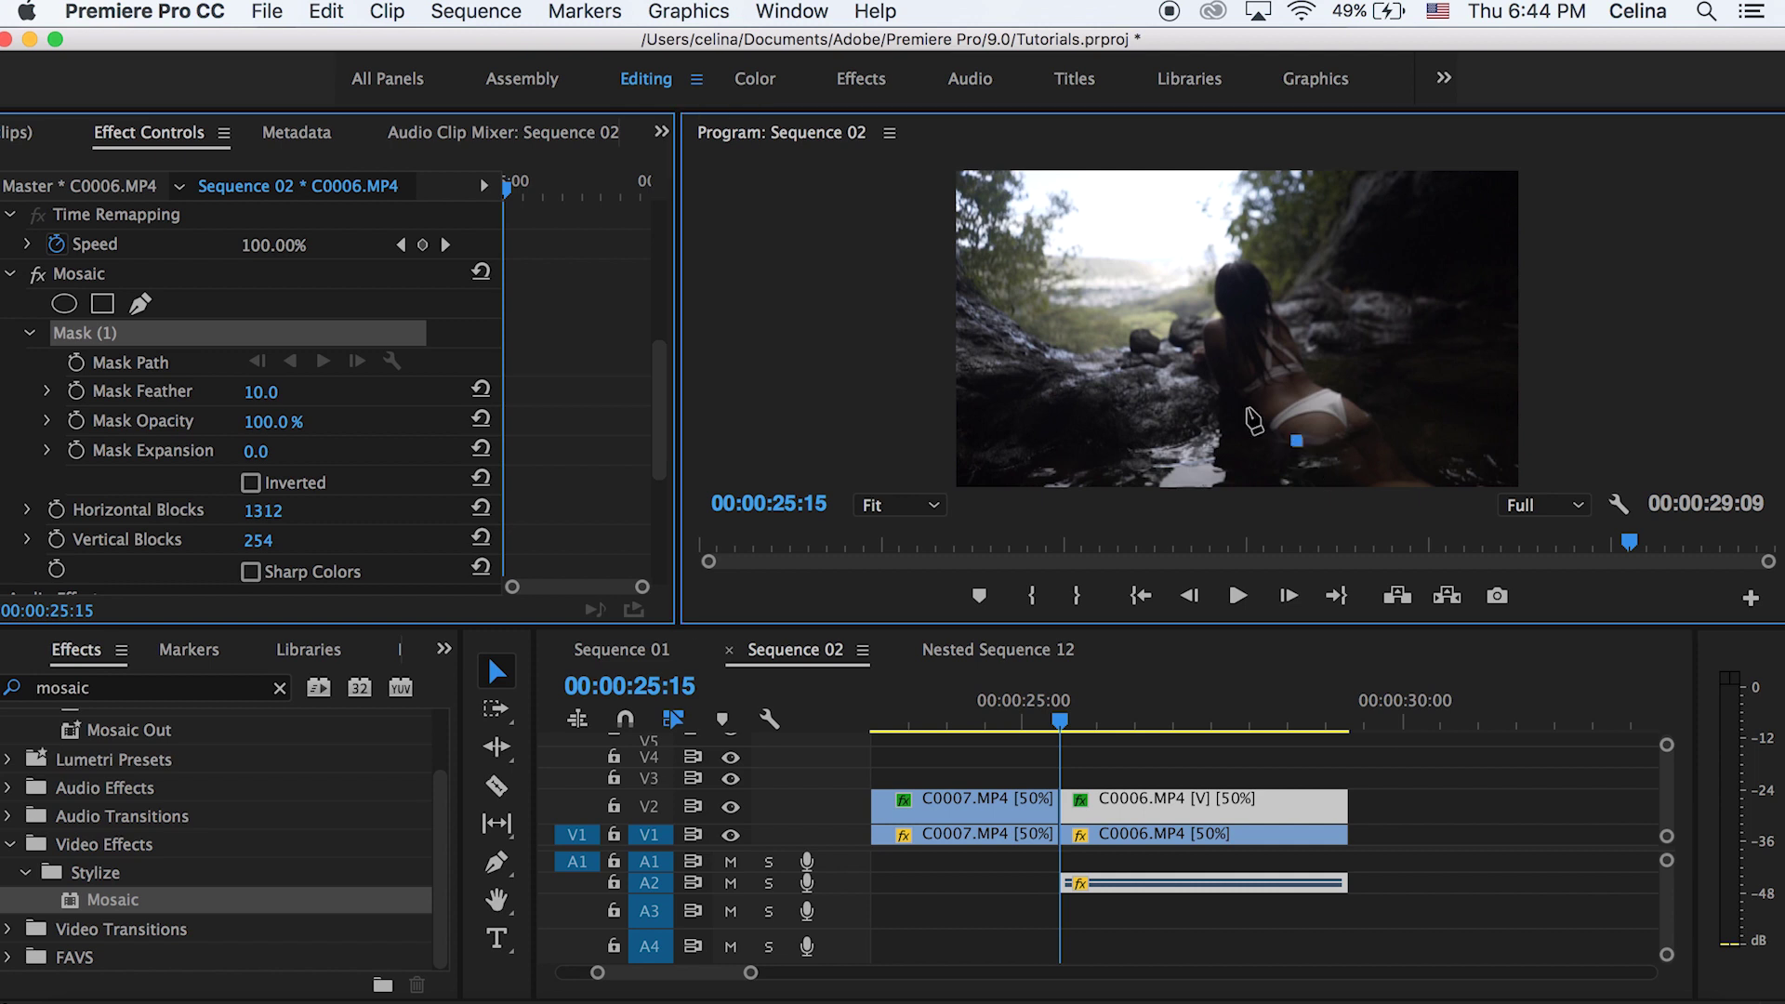
click(1246, 401)
click(1213, 384)
click(1203, 326)
drag(1203, 327, 1232, 267)
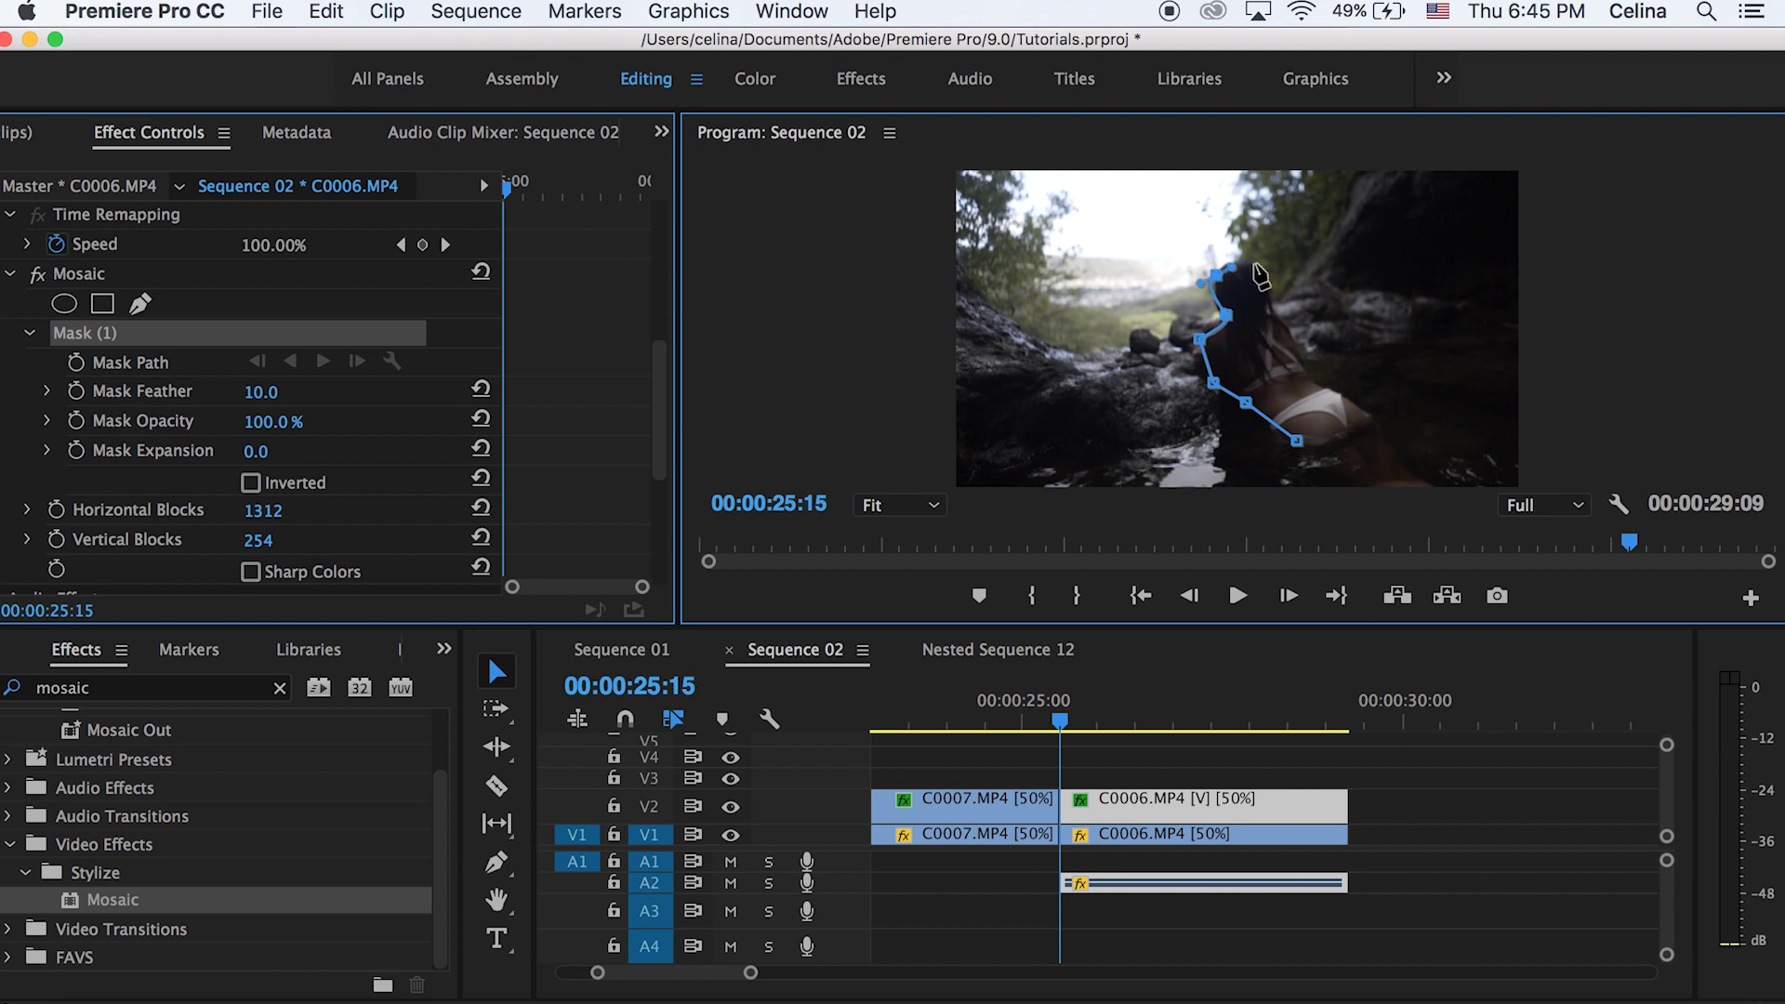
click(1254, 264)
click(1270, 302)
click(1292, 340)
click(1366, 410)
click(1408, 468)
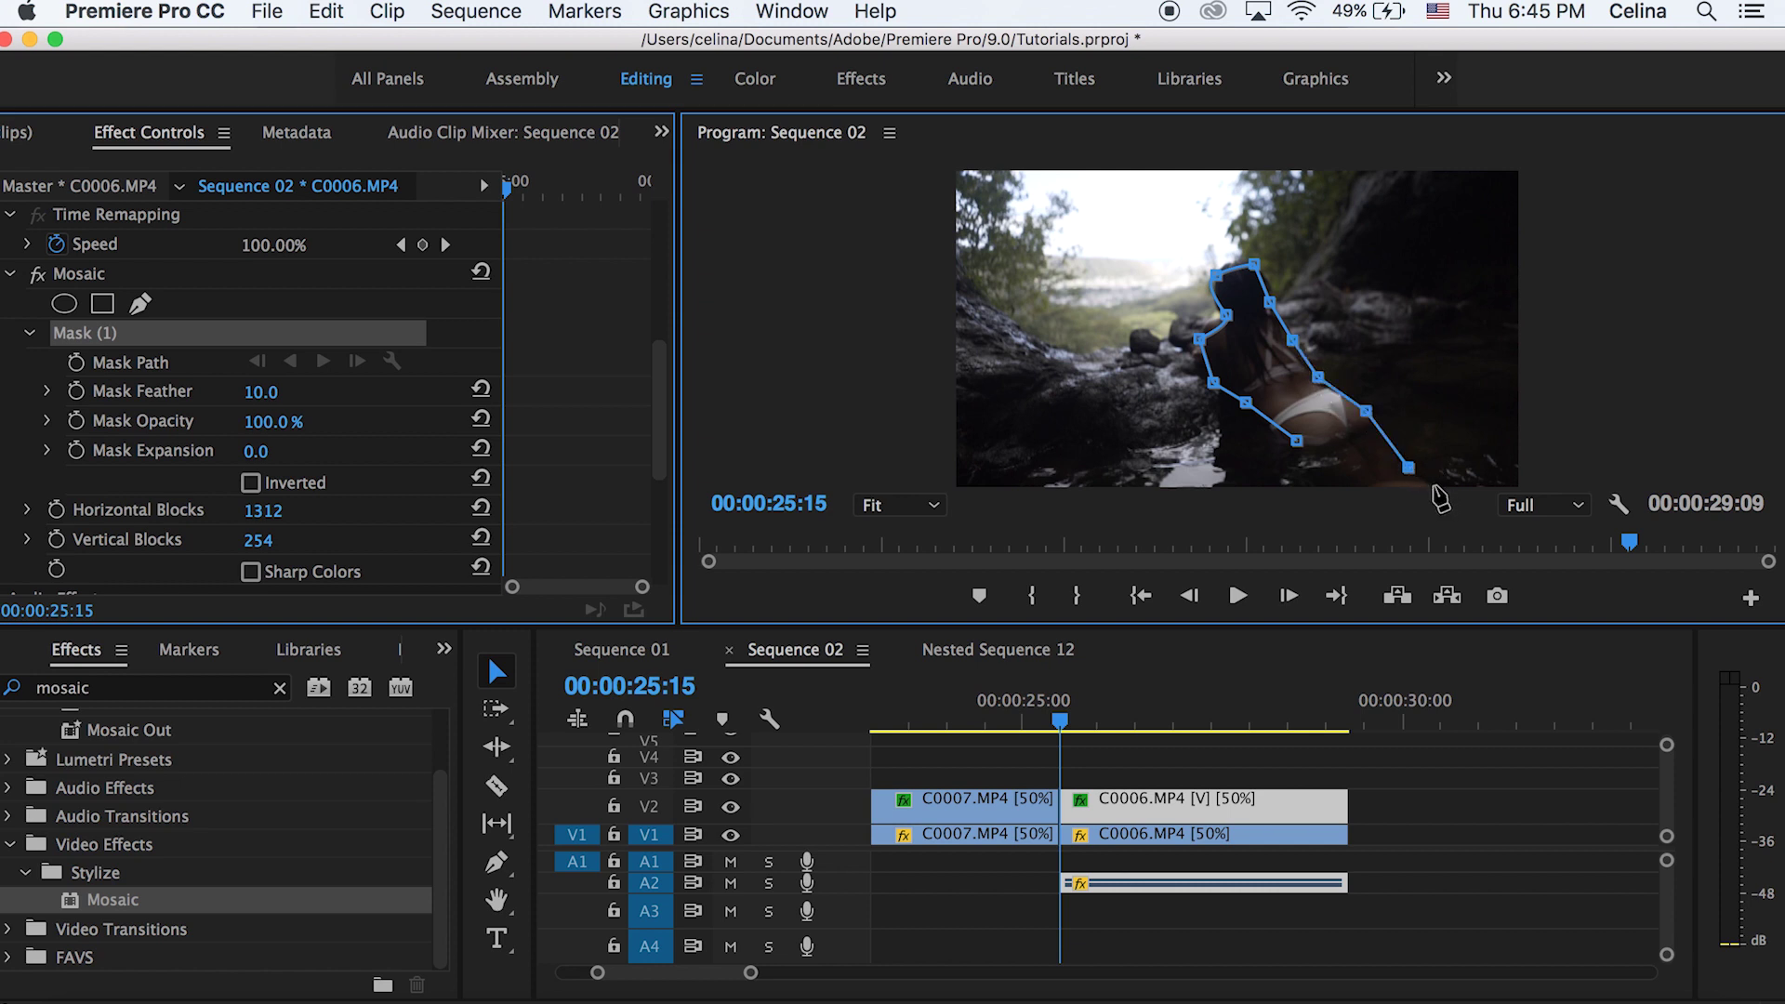
click(1434, 484)
click(1343, 484)
click(1297, 440)
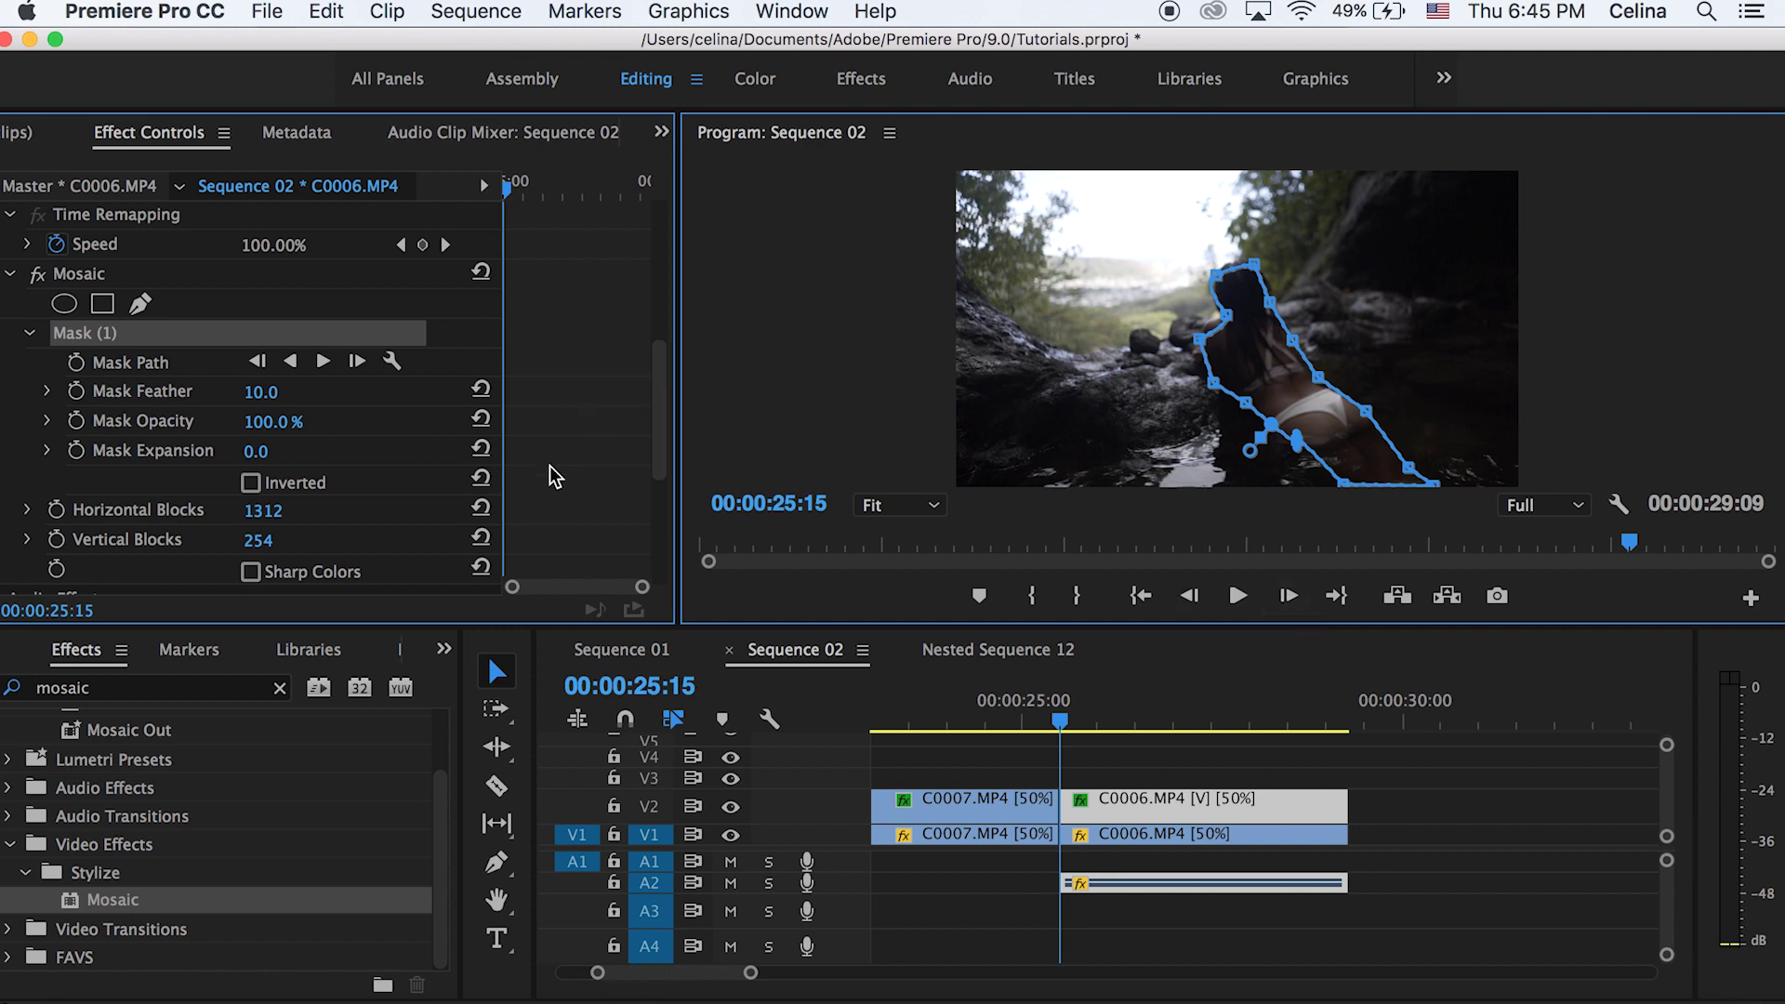
- Set Horizontal Blocks to 62 and Vertical Blocks to 103, and start keyframing both at the start of C0006.MP4
click(480, 507)
click(480, 539)
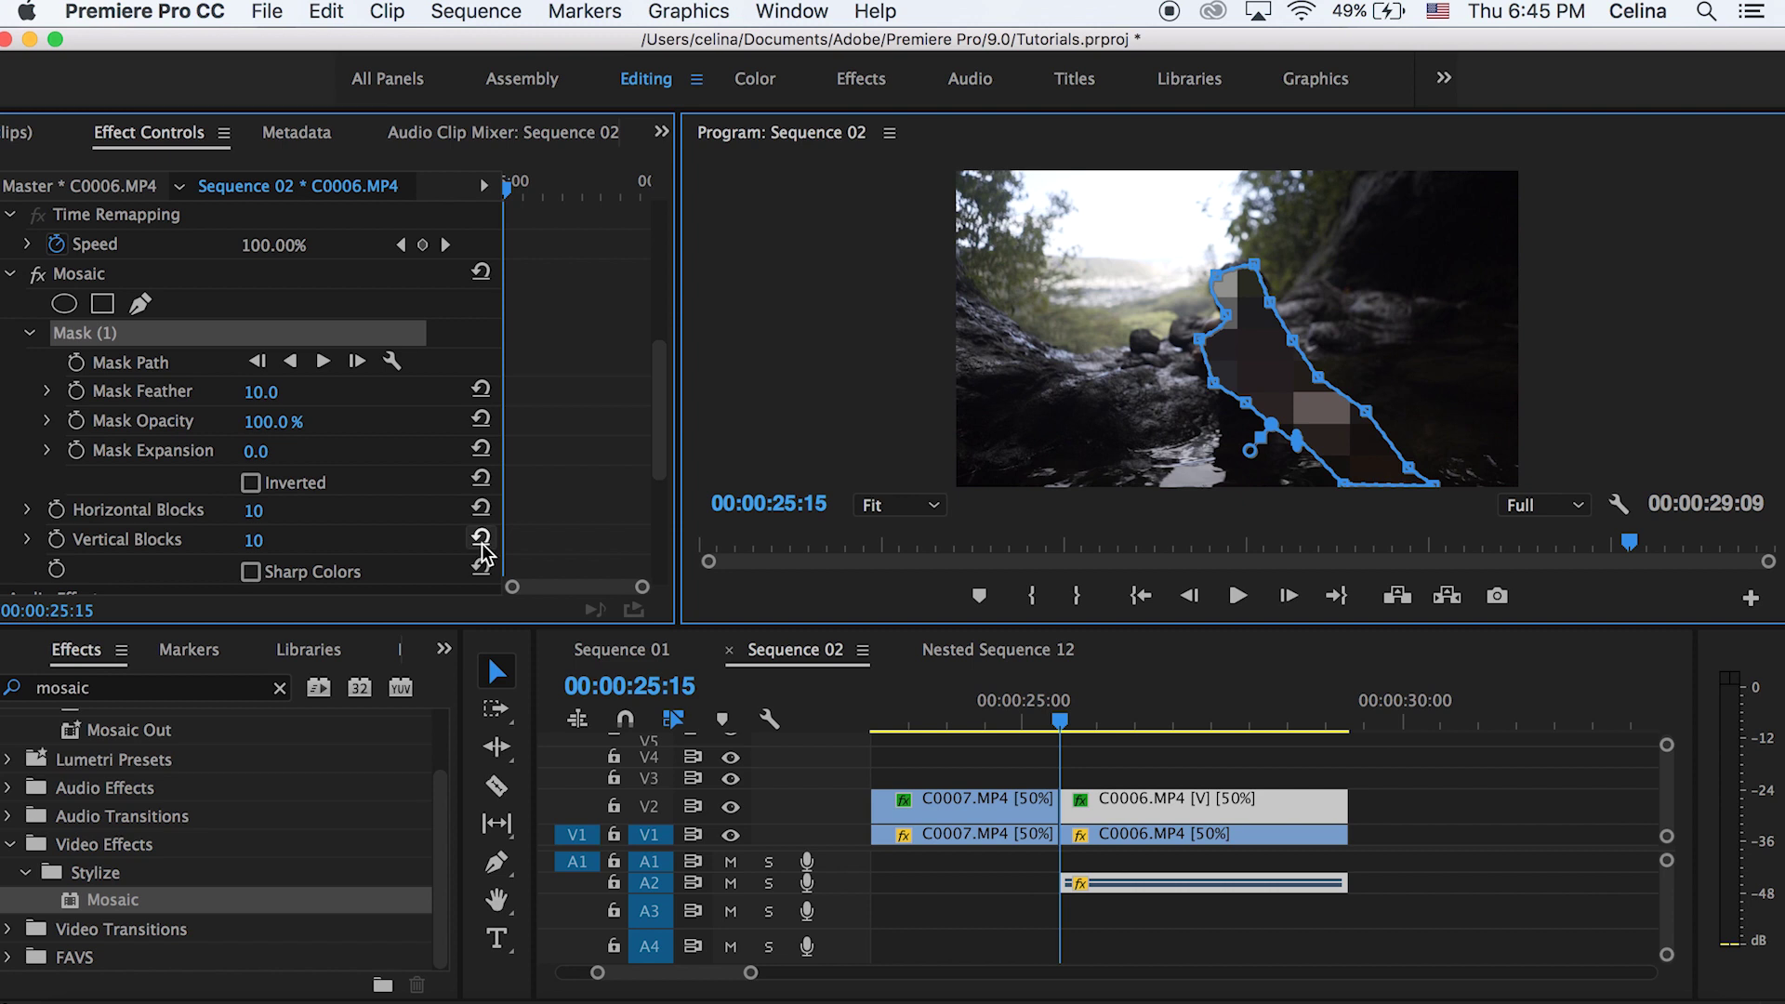
drag(254, 540, 284, 512)
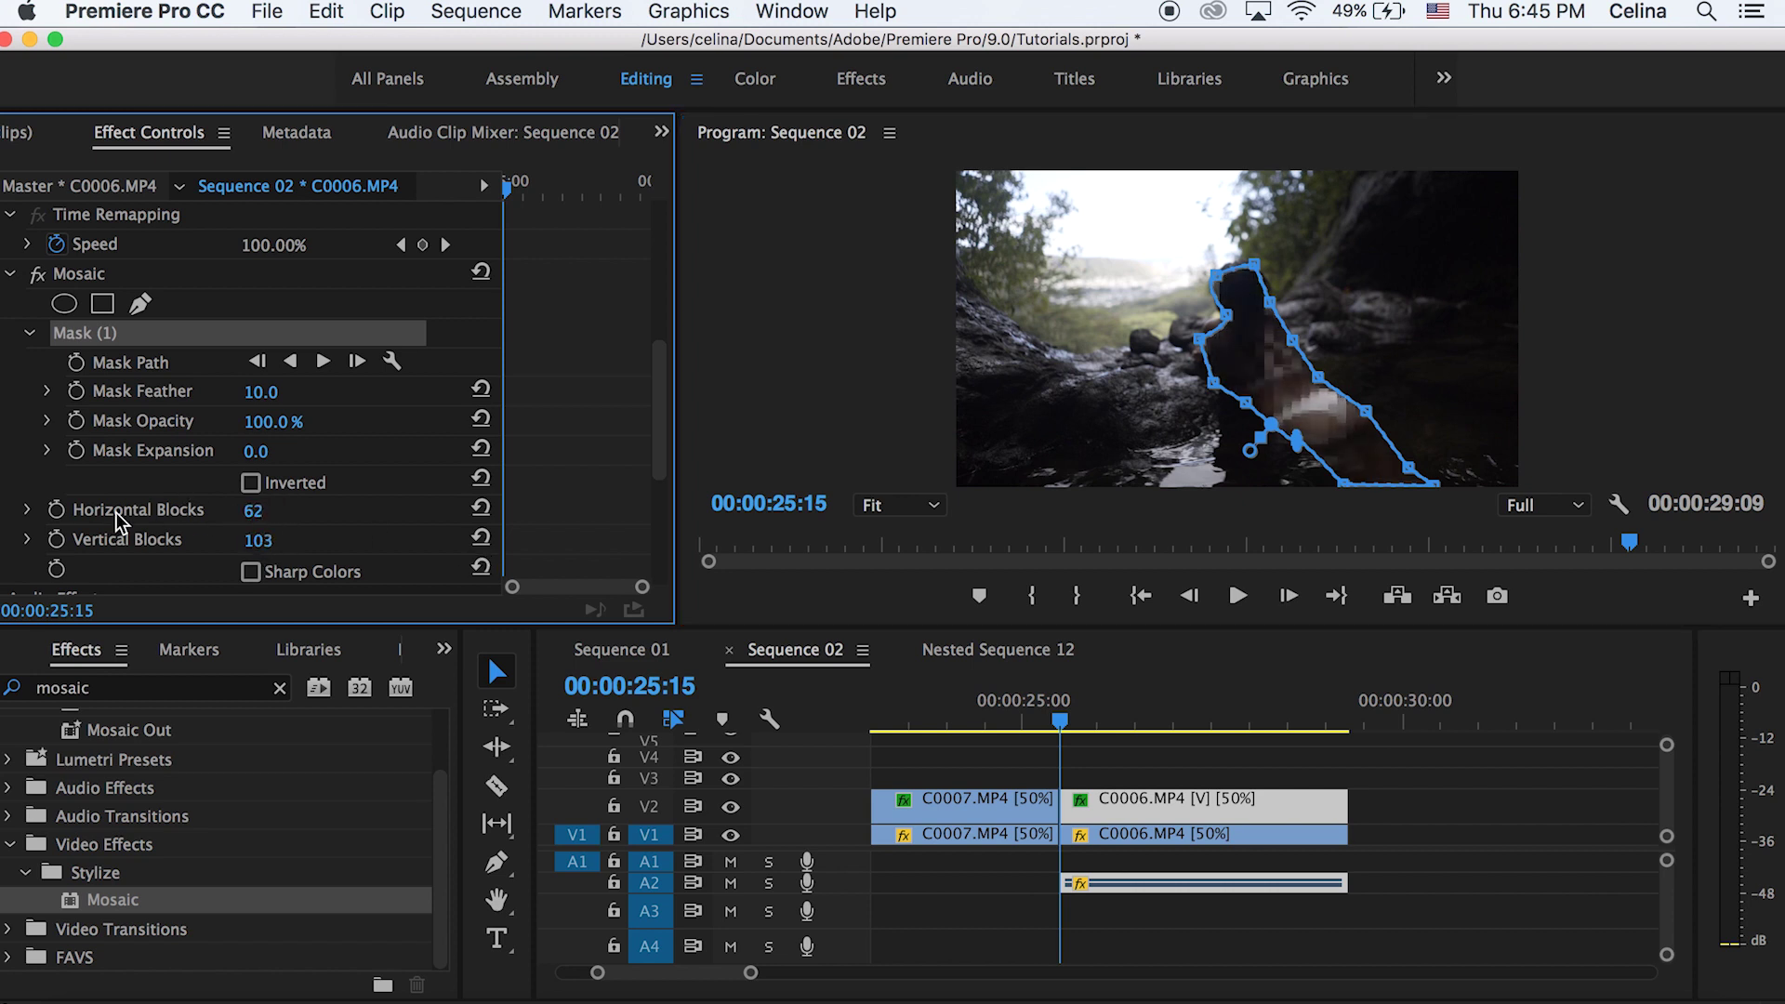
click(56, 510)
click(56, 540)
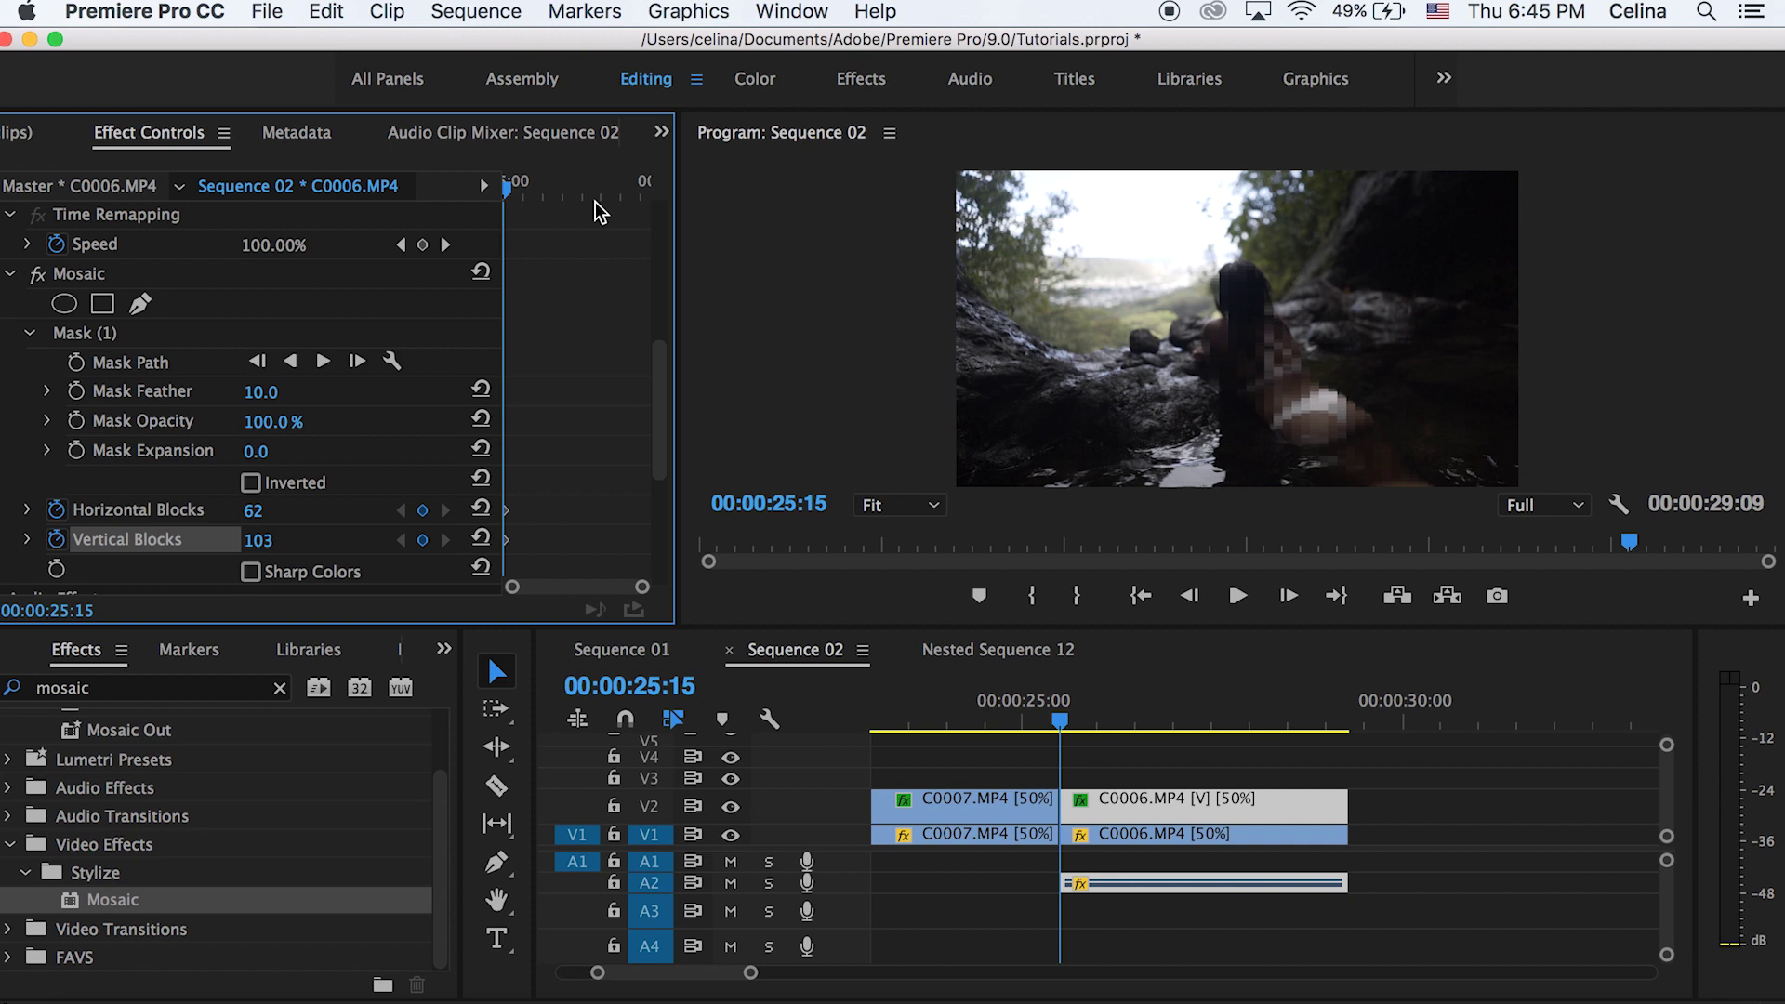
- Keyframe Horizontal Blocks at 1123 and Vertical Blocks at 869 at 00:00:25:22
click(513, 194)
click(512, 189)
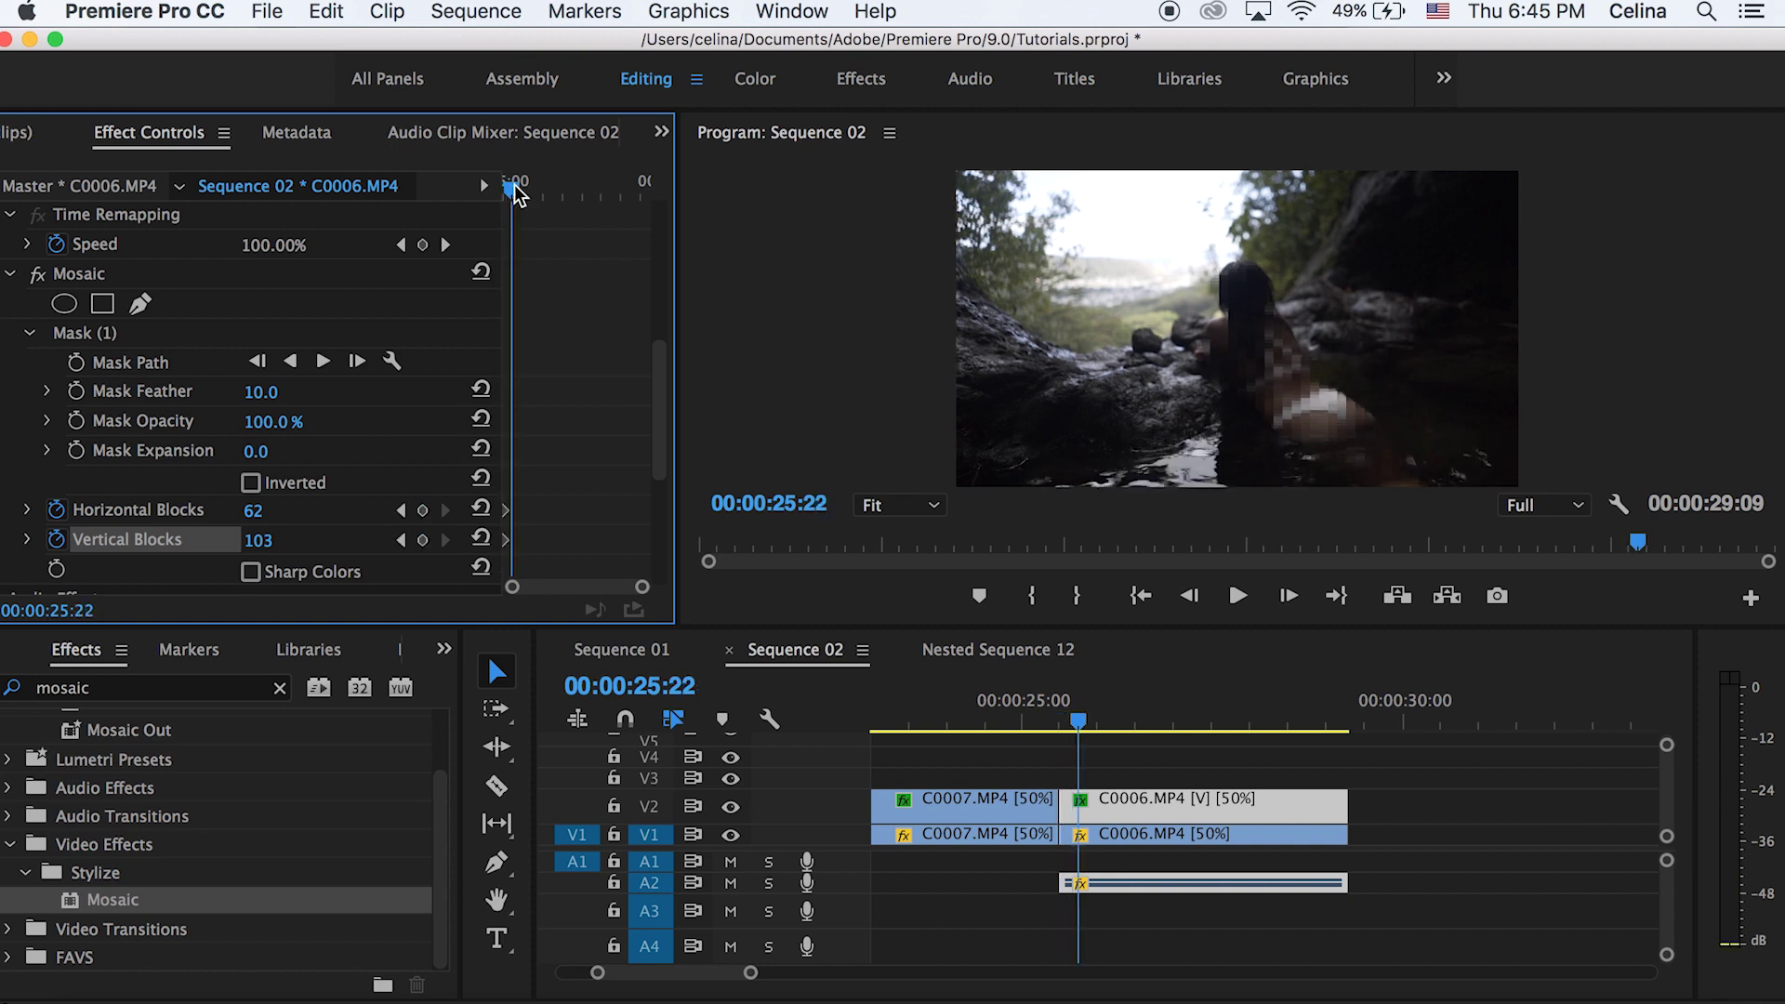
click(480, 538)
click(480, 507)
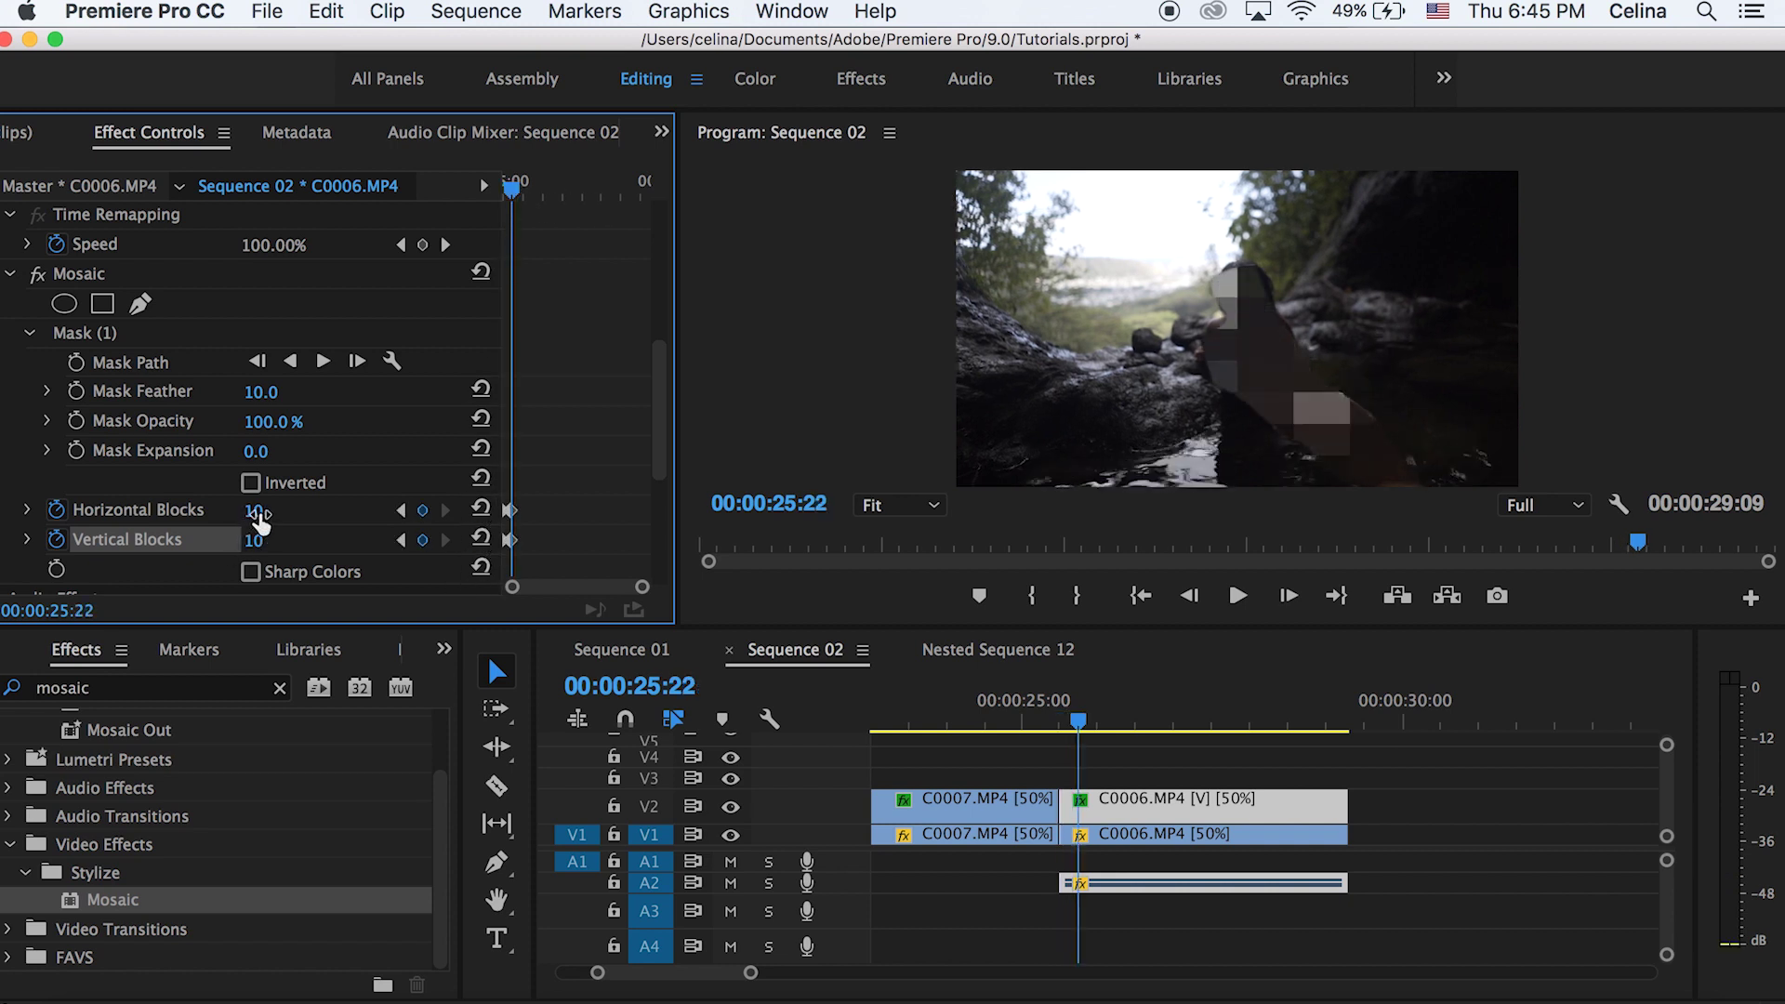
drag(256, 510, 452, 246)
- Set the Horizontal Blocks keyframe at the clip's start to 26 and the Mask Feather to 78
drag(514, 190, 449, 333)
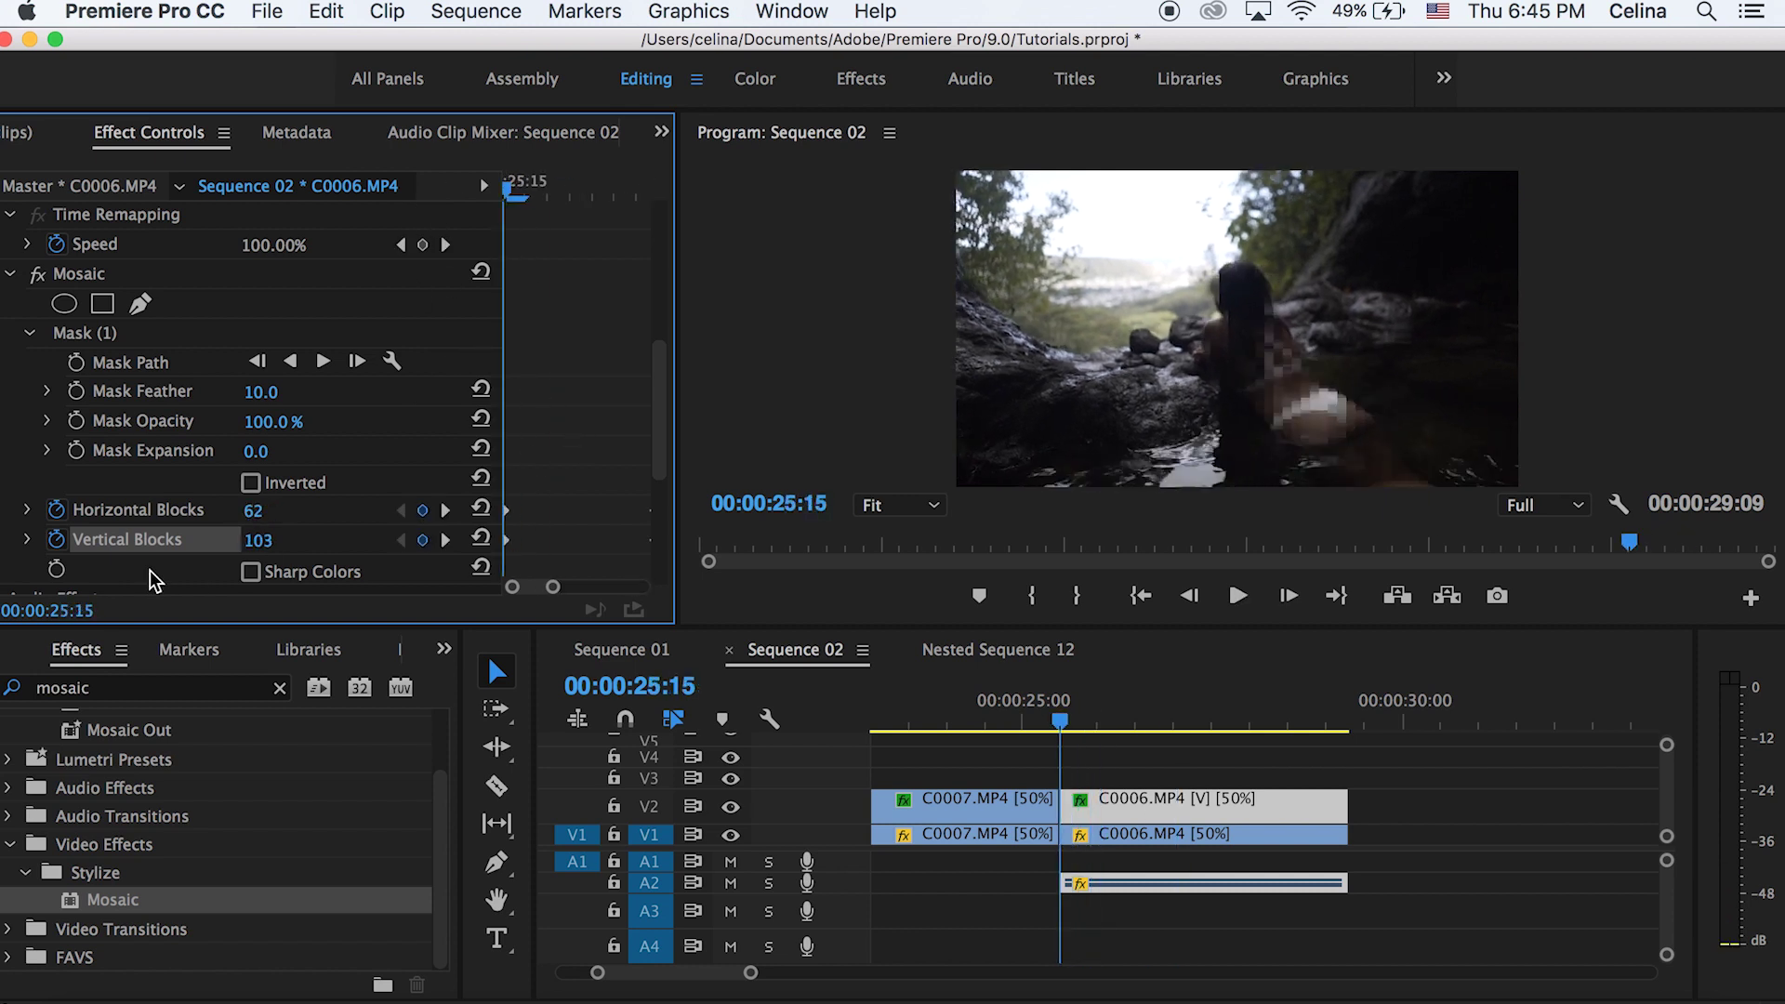
click(255, 511)
text(13)
key(Return)
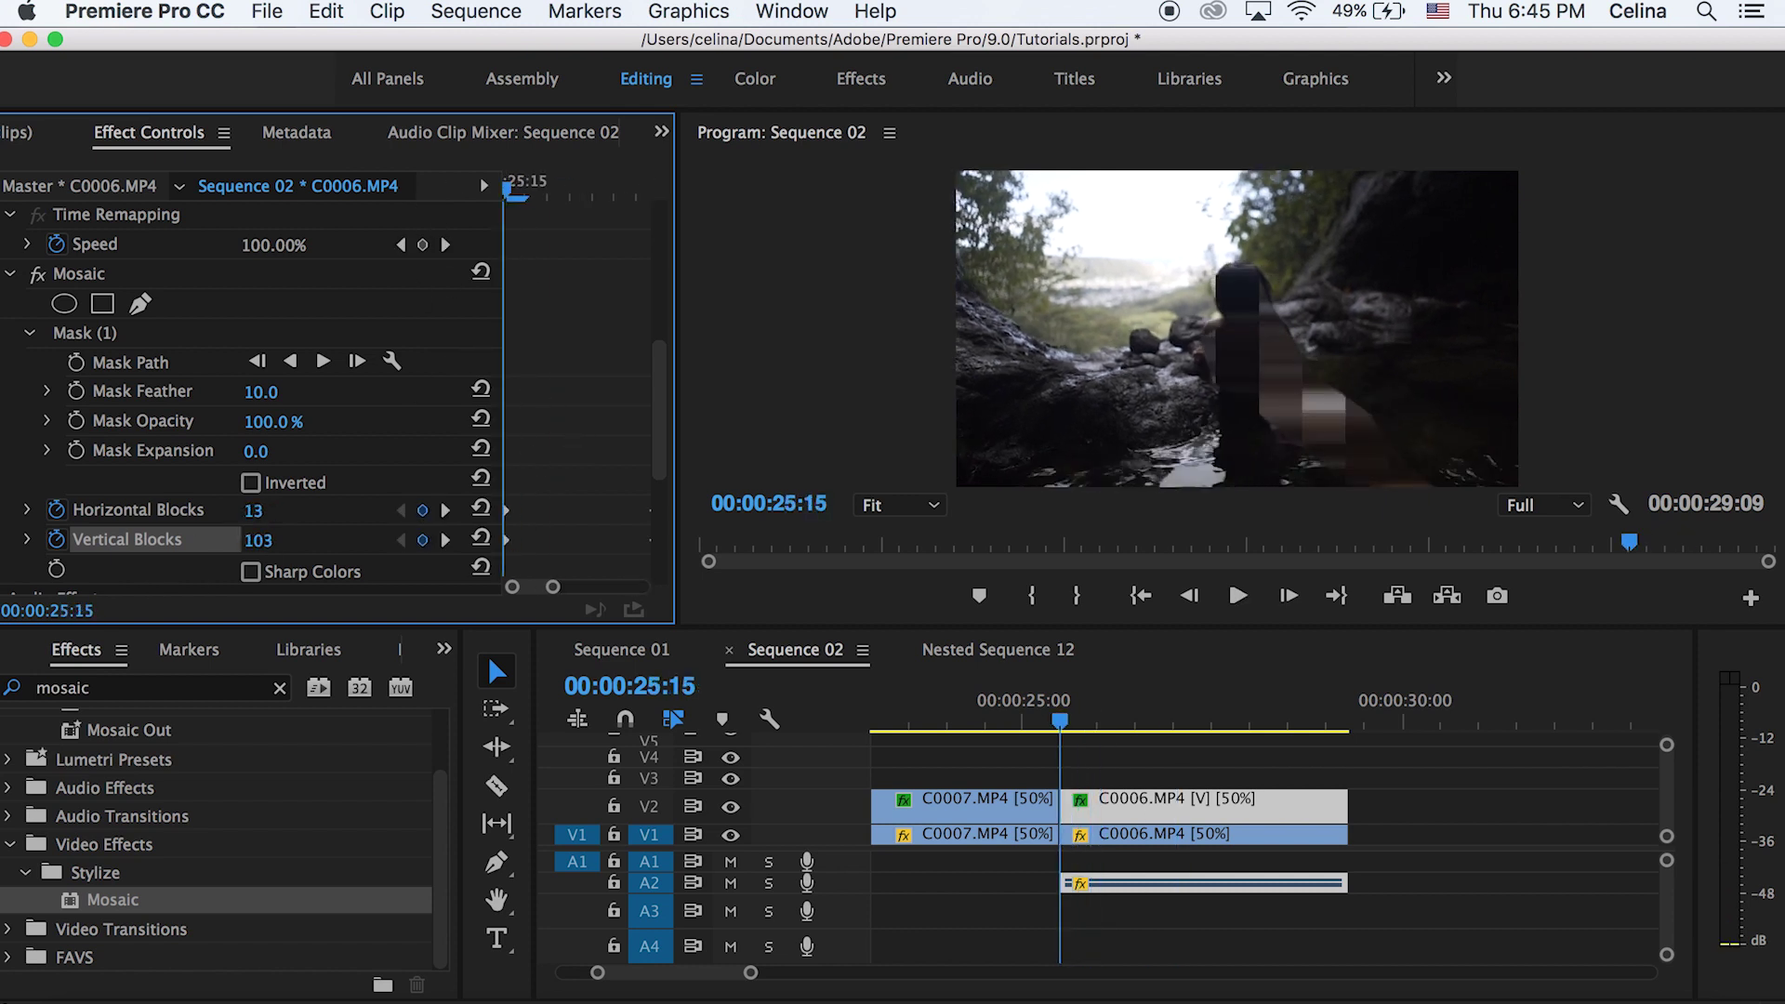
drag(255, 510, 277, 510)
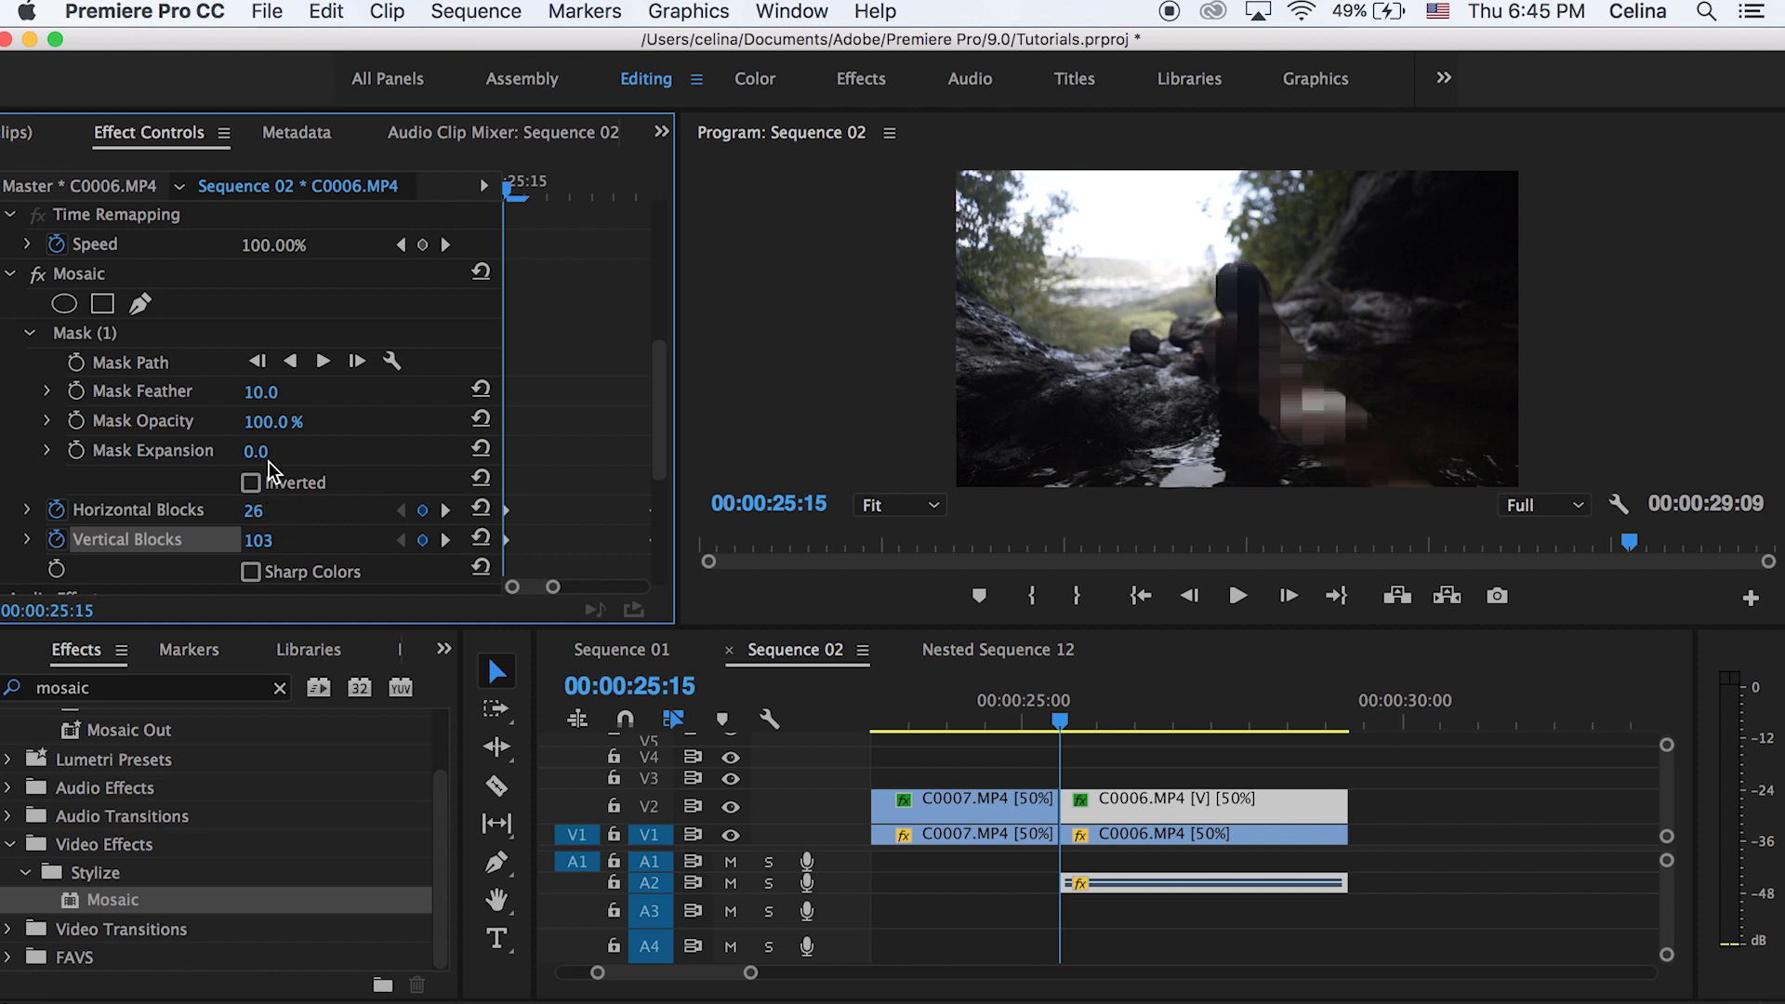
drag(270, 396, 360, 396)
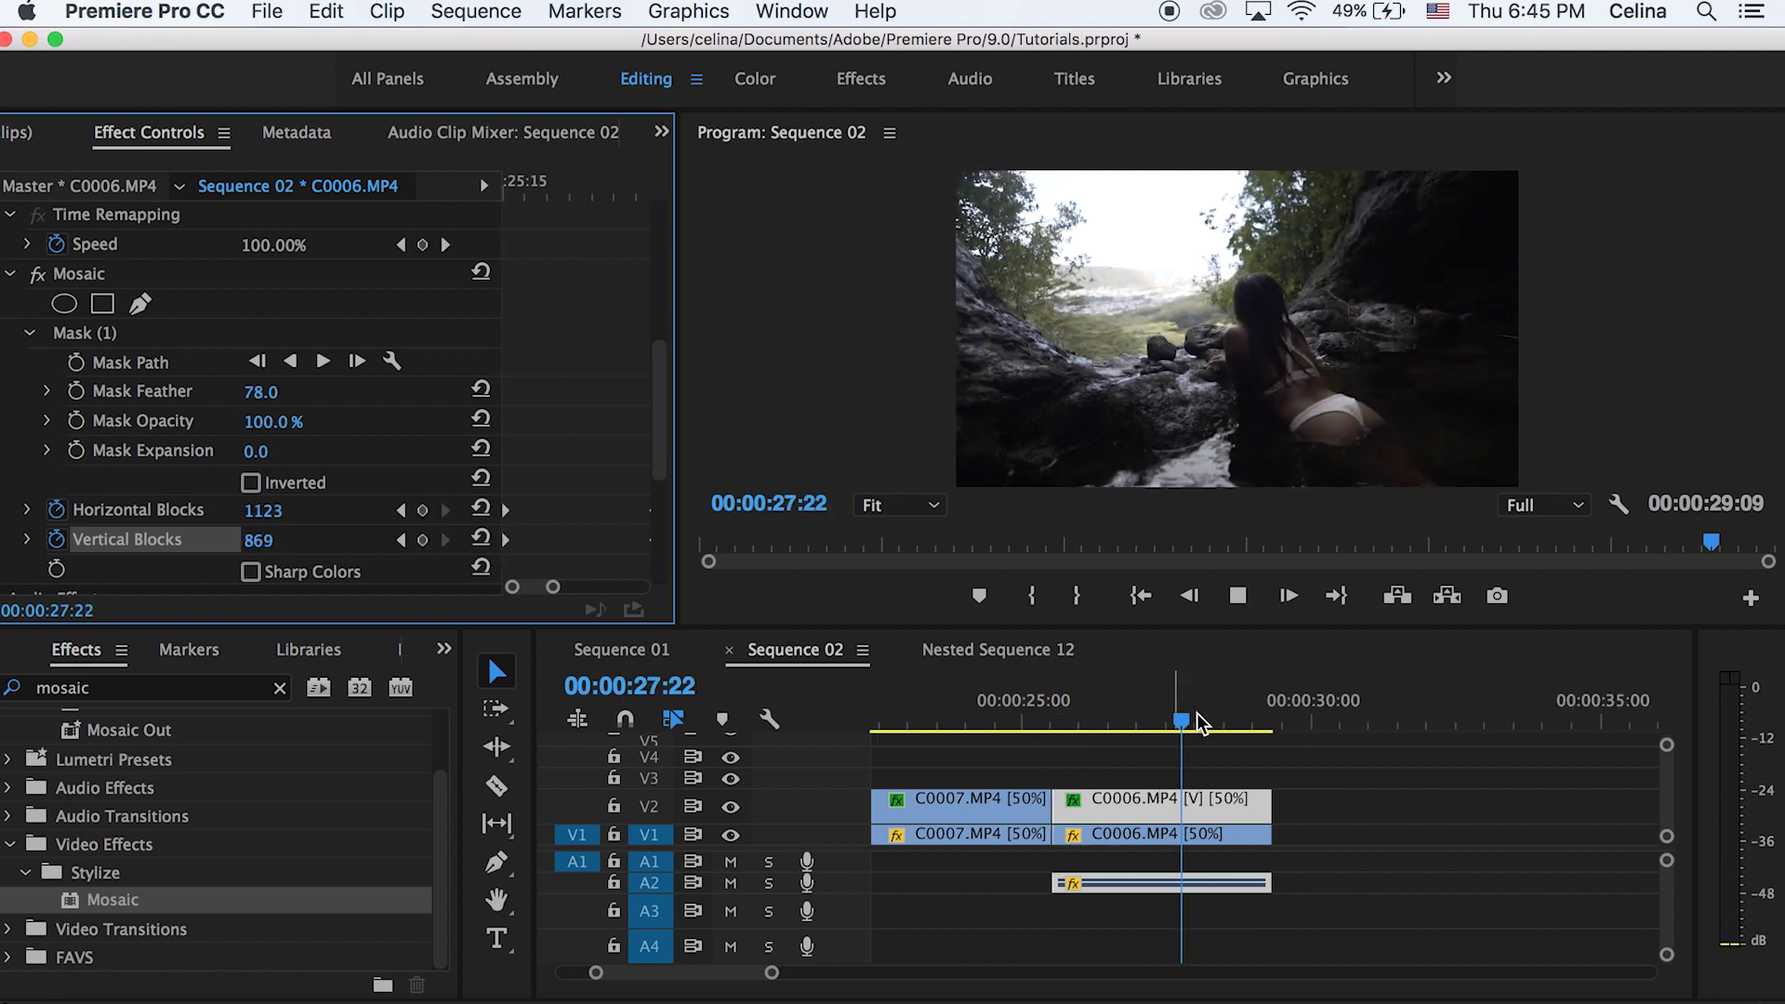
- Save the project and move the second Horizontal and Vertical Blocks keyframes further from the start of C0006.MP4
click(1043, 720)
key(cmd+s)
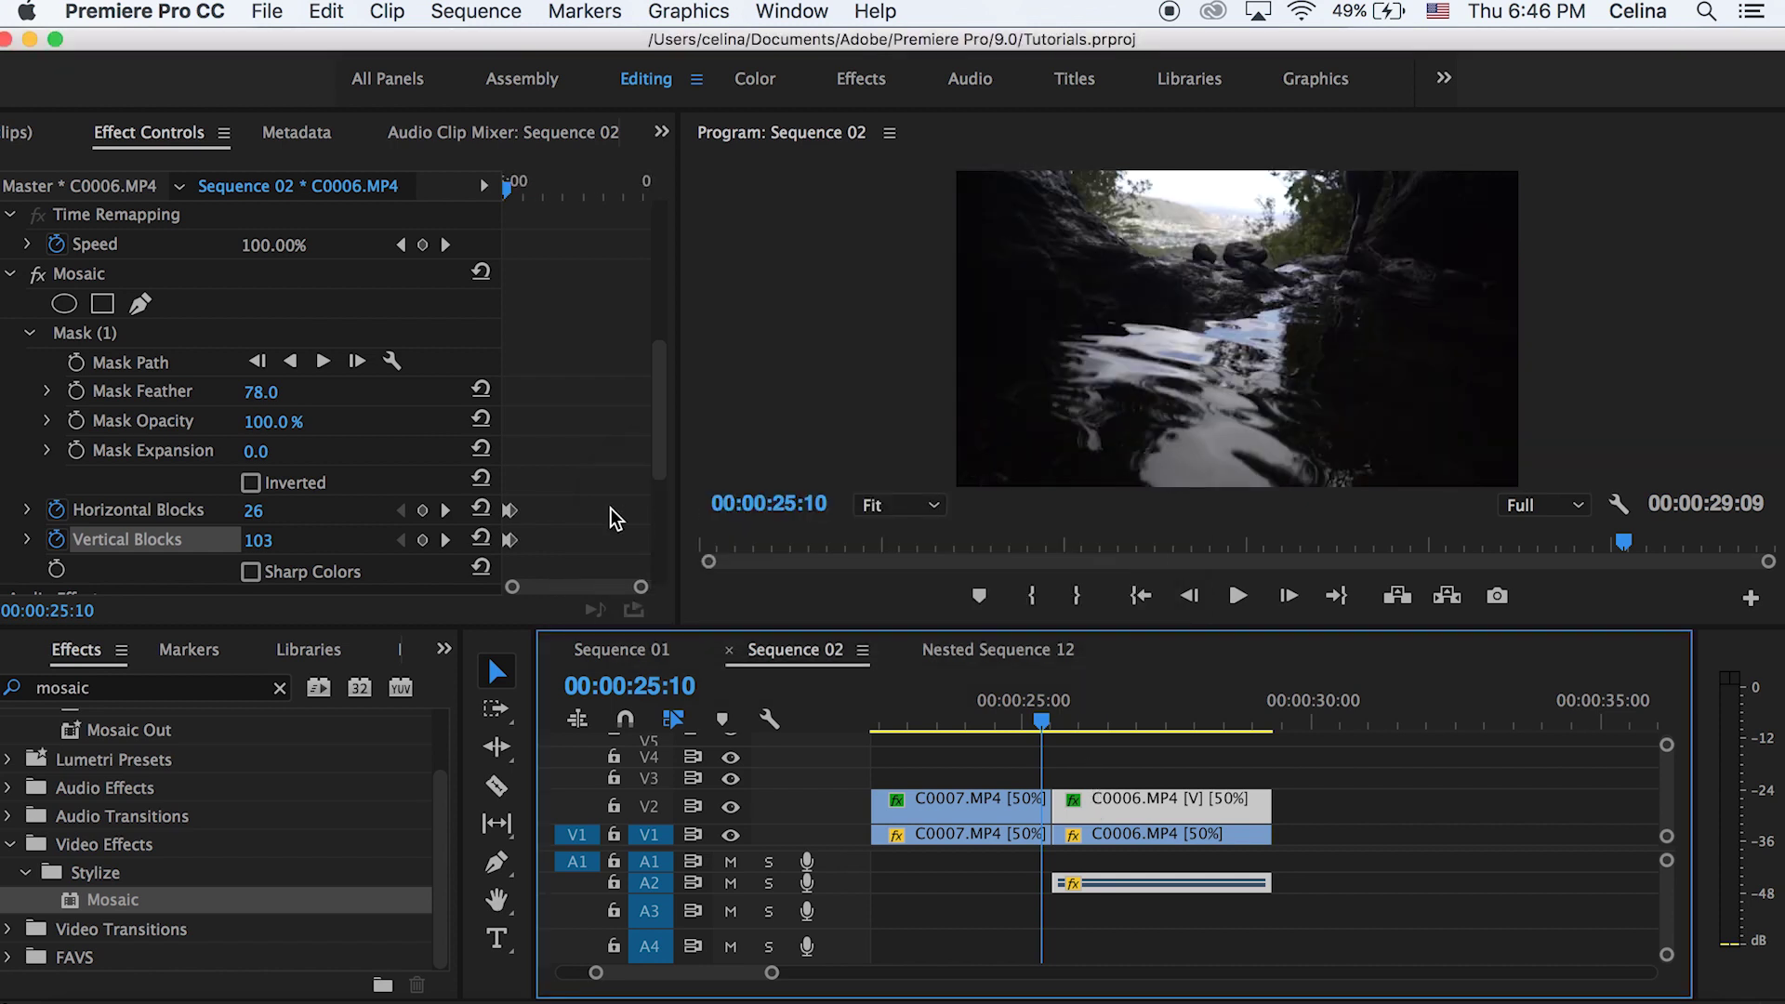
scroll(609, 508, up, 4)
scroll(610, 507, down, 3)
drag(542, 553, 531, 510)
- Ripple-trim the ends of the C0007.MP4 clips on V1 and V2 to 00:00:24:09
click(984, 717)
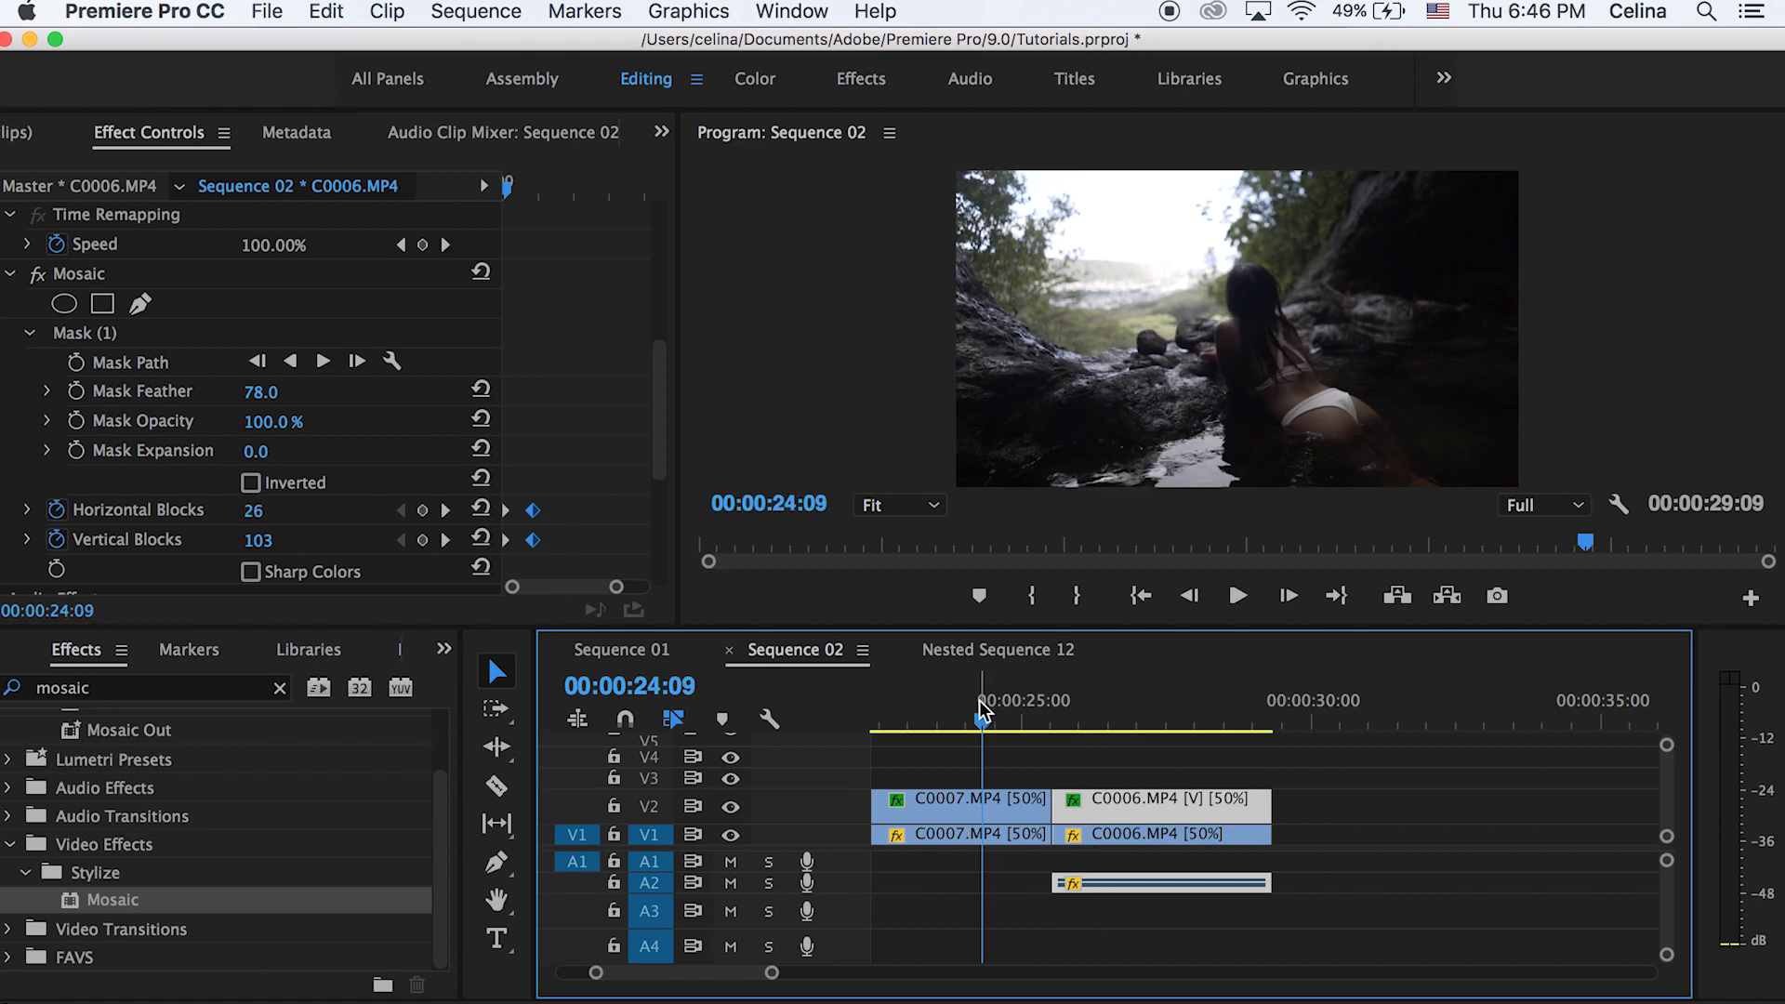
click(1181, 756)
key(w)
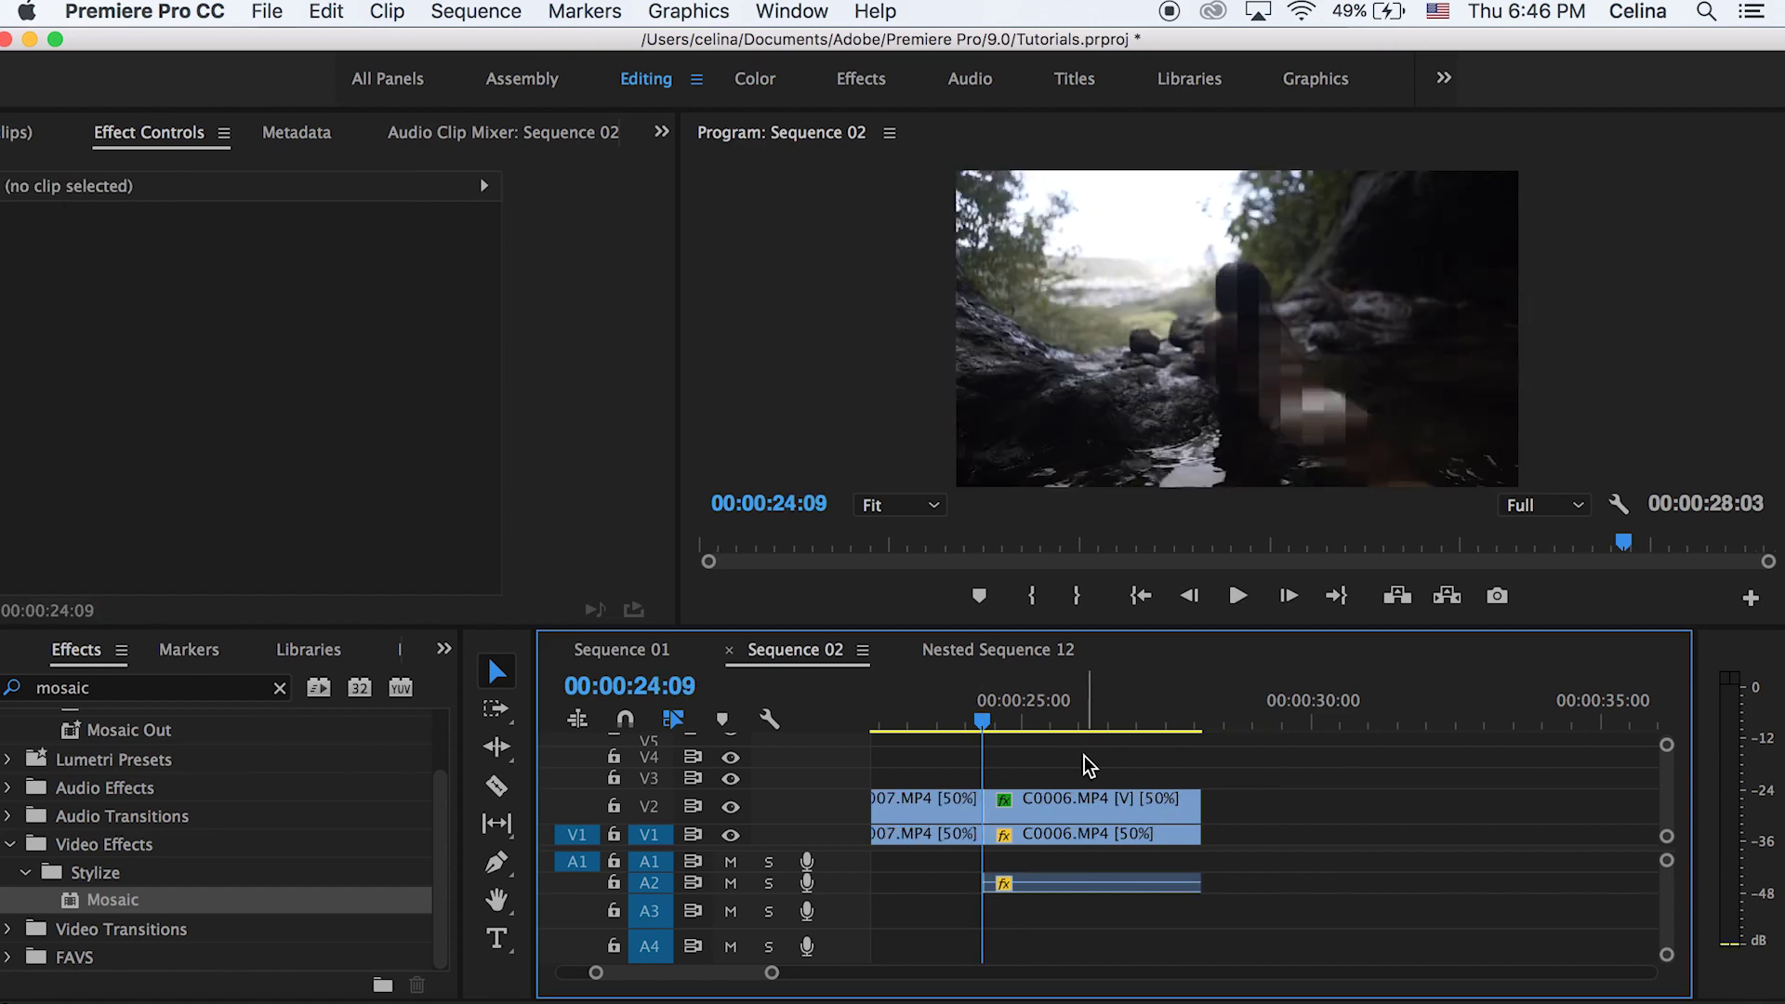
- Play the cut into C0006.MP4 to preview the masked pixelation, and save the project
click(958, 717)
key(space)
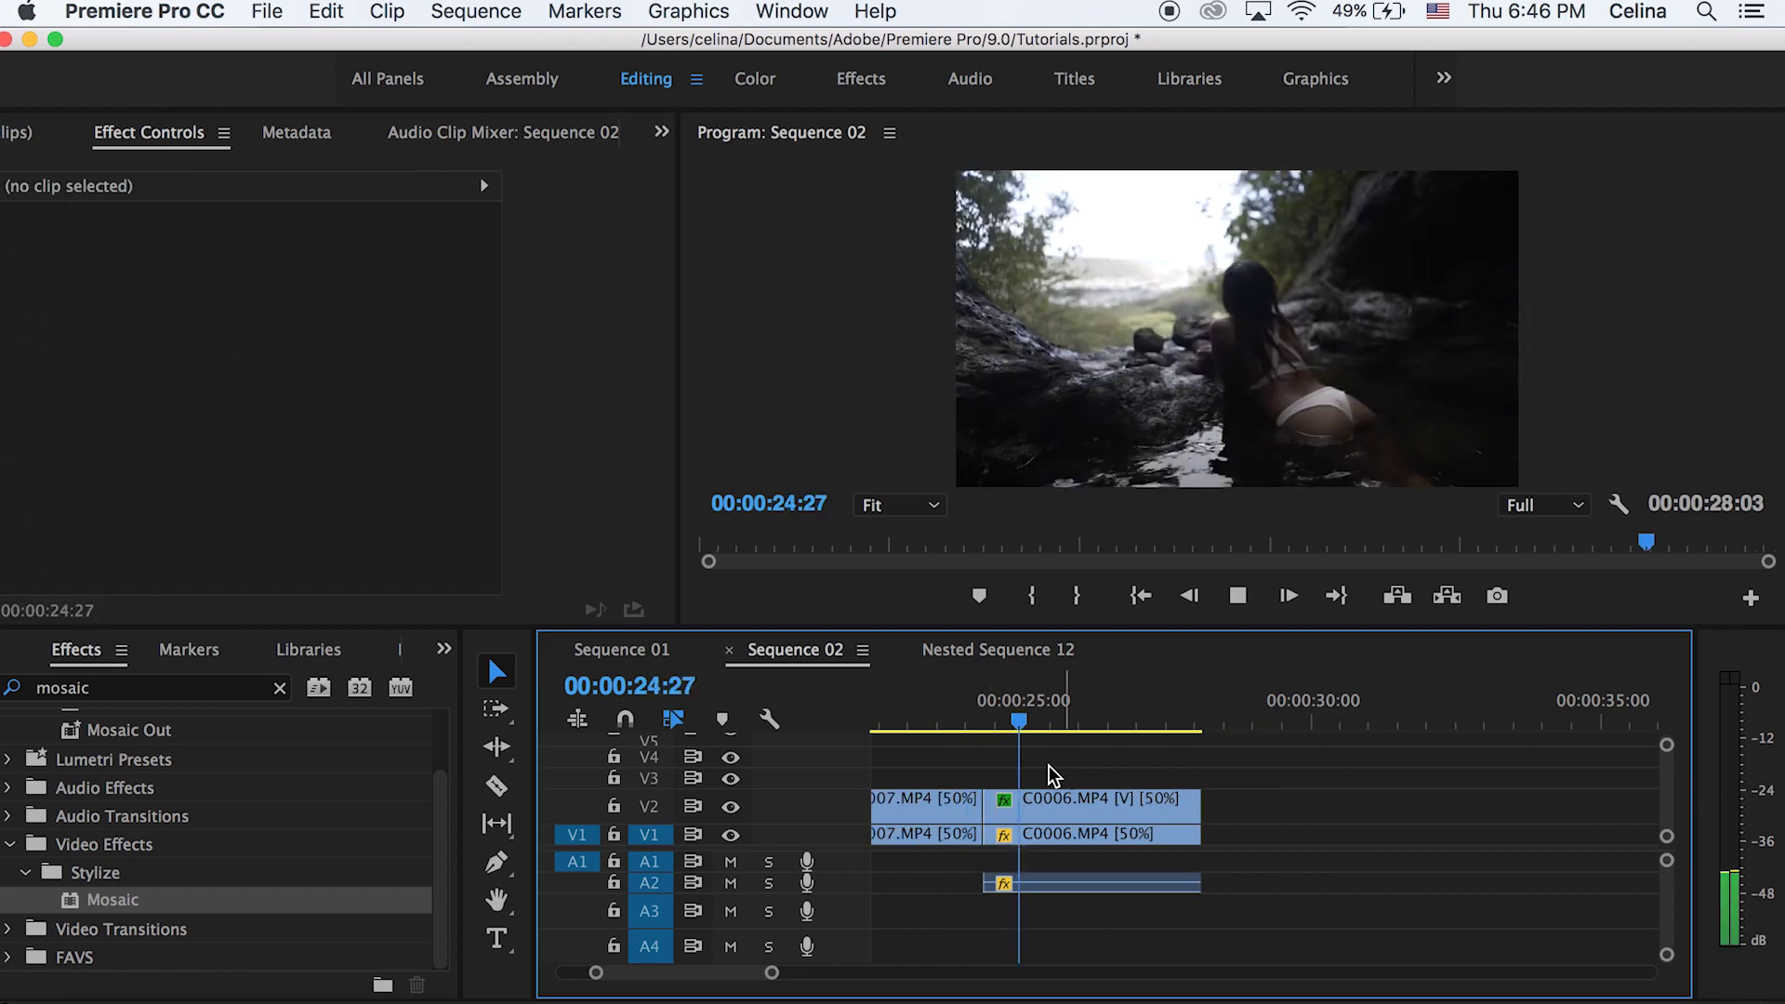
key(super+s)
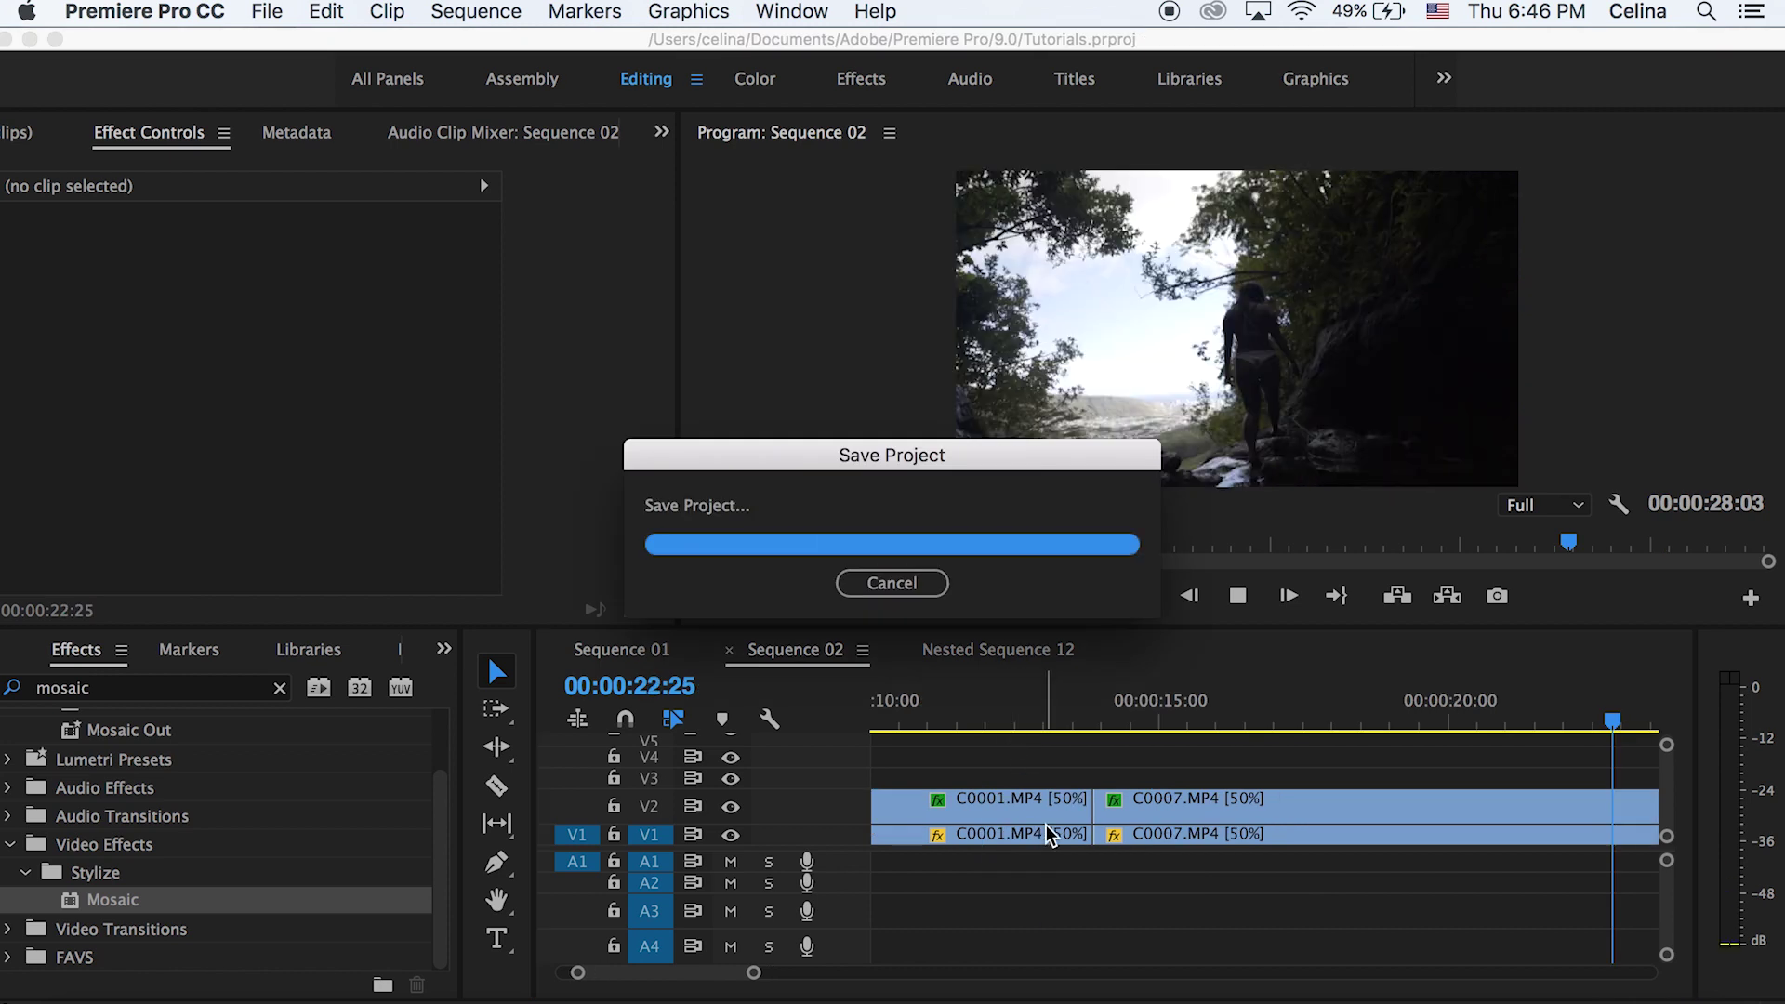
- Add a sequence marker at 00:00:13:26, on the cut between C0001.MP4 and C0007.MP4
scroll(1046, 824, down, 5)
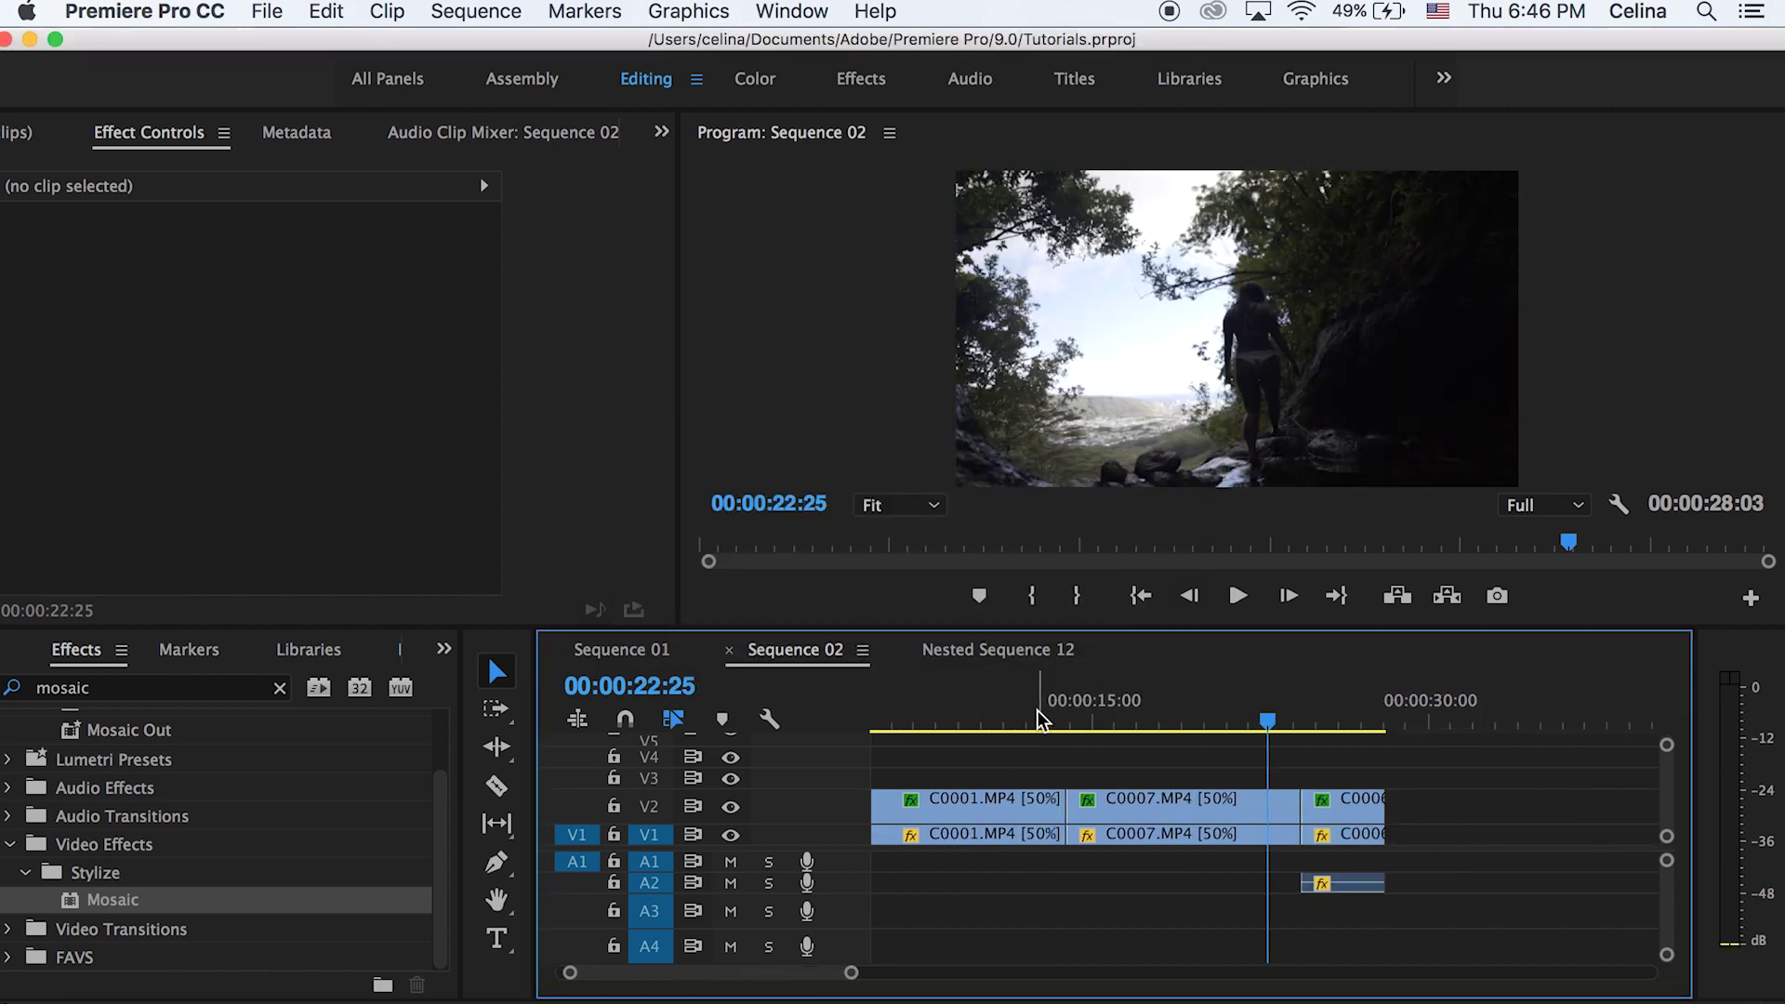
click(1026, 717)
click(1049, 722)
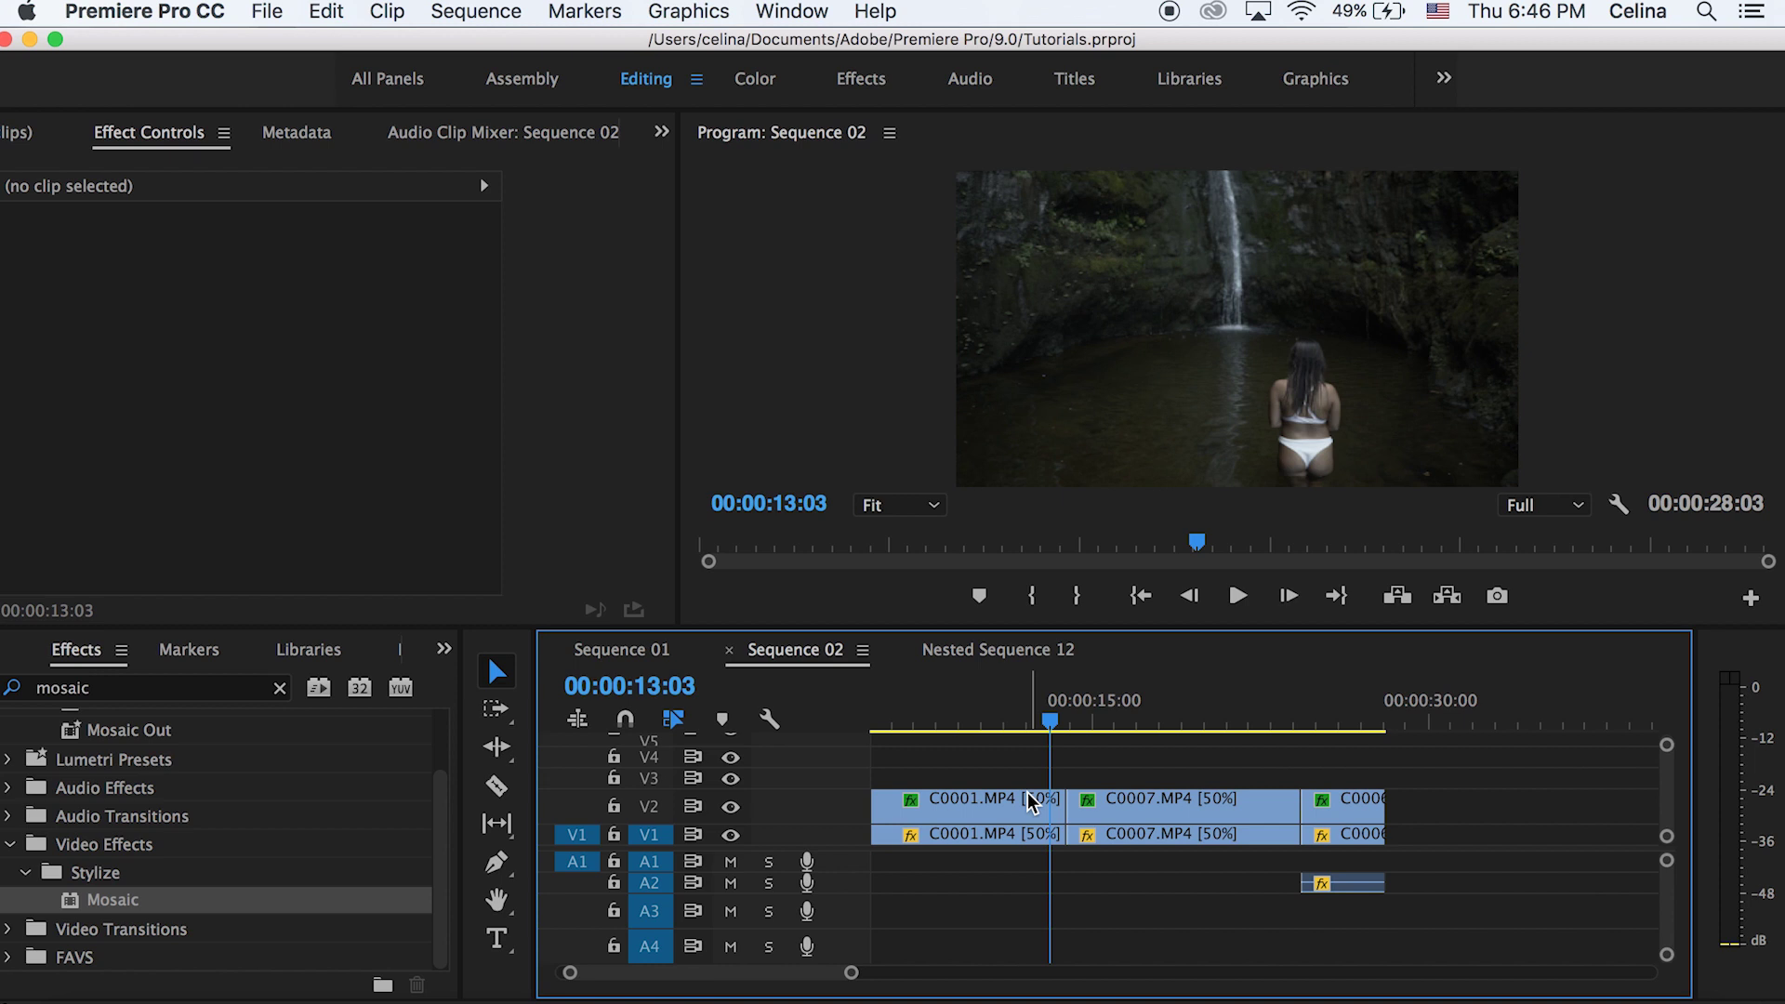
drag(1079, 717, 1107, 707)
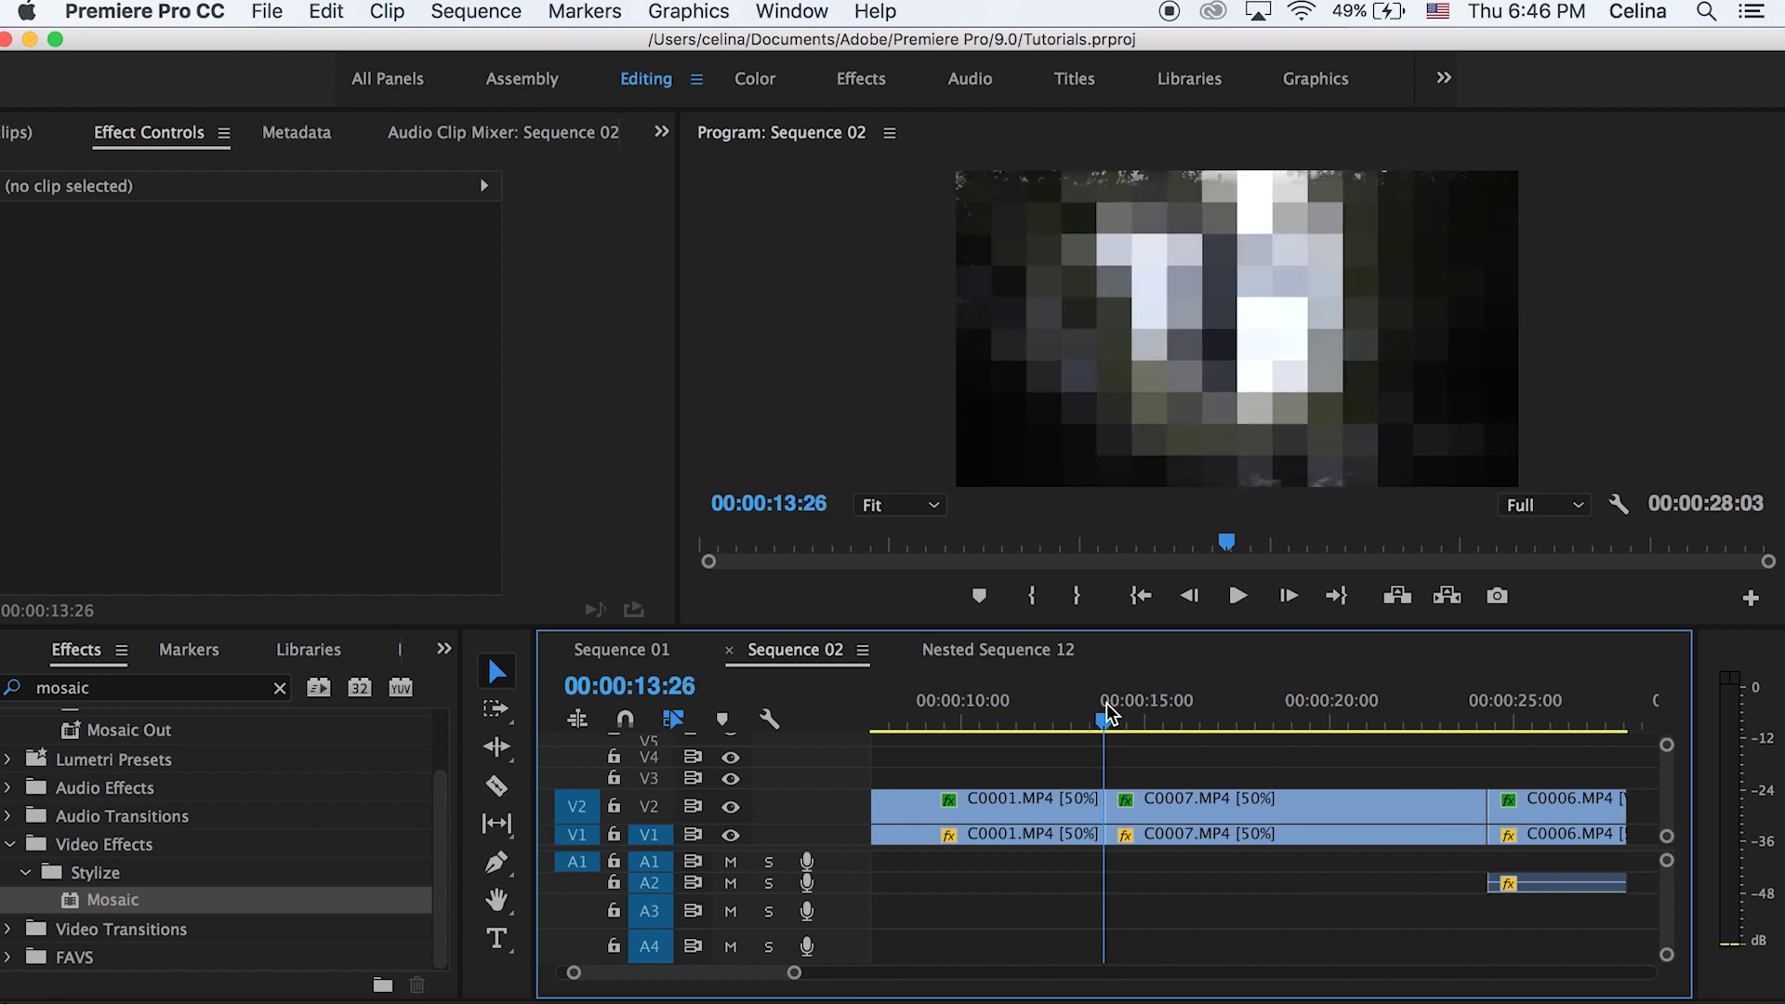
key(m)
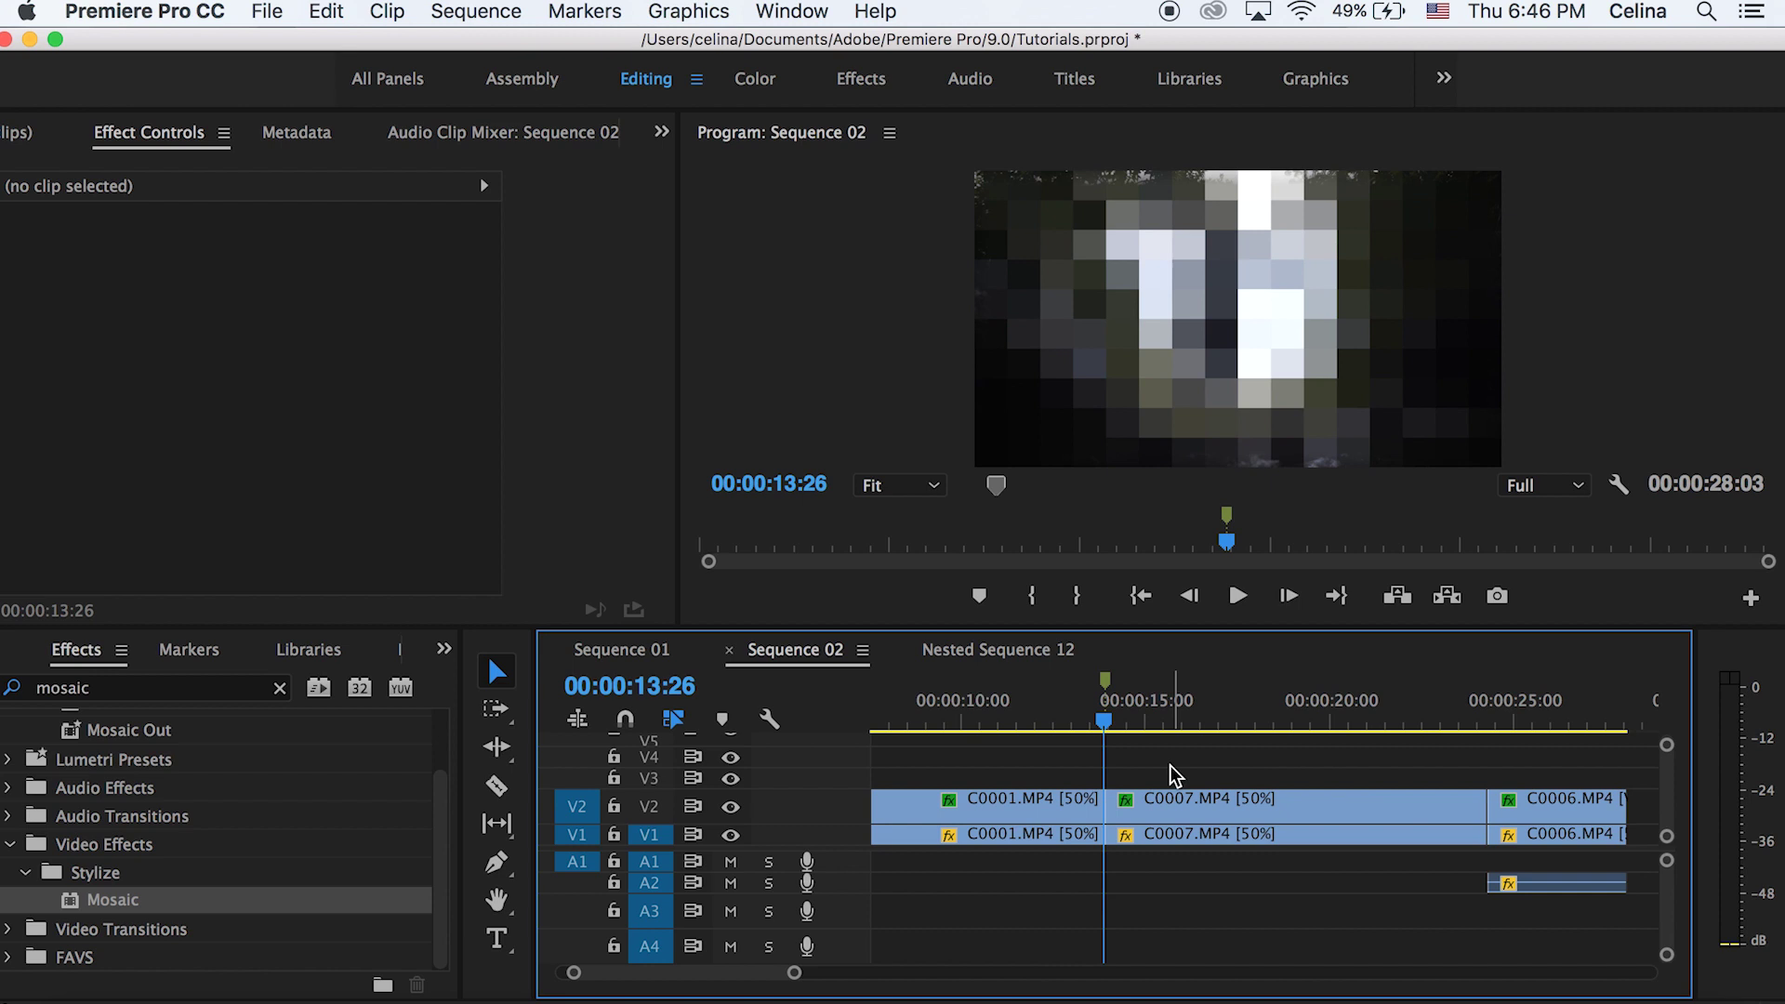
- Nest the C0001.MP4 and C0007.MP4 clips on V1 and V2 into one sequence
drag(1171, 771, 1029, 837)
key(n)
click(966, 572)
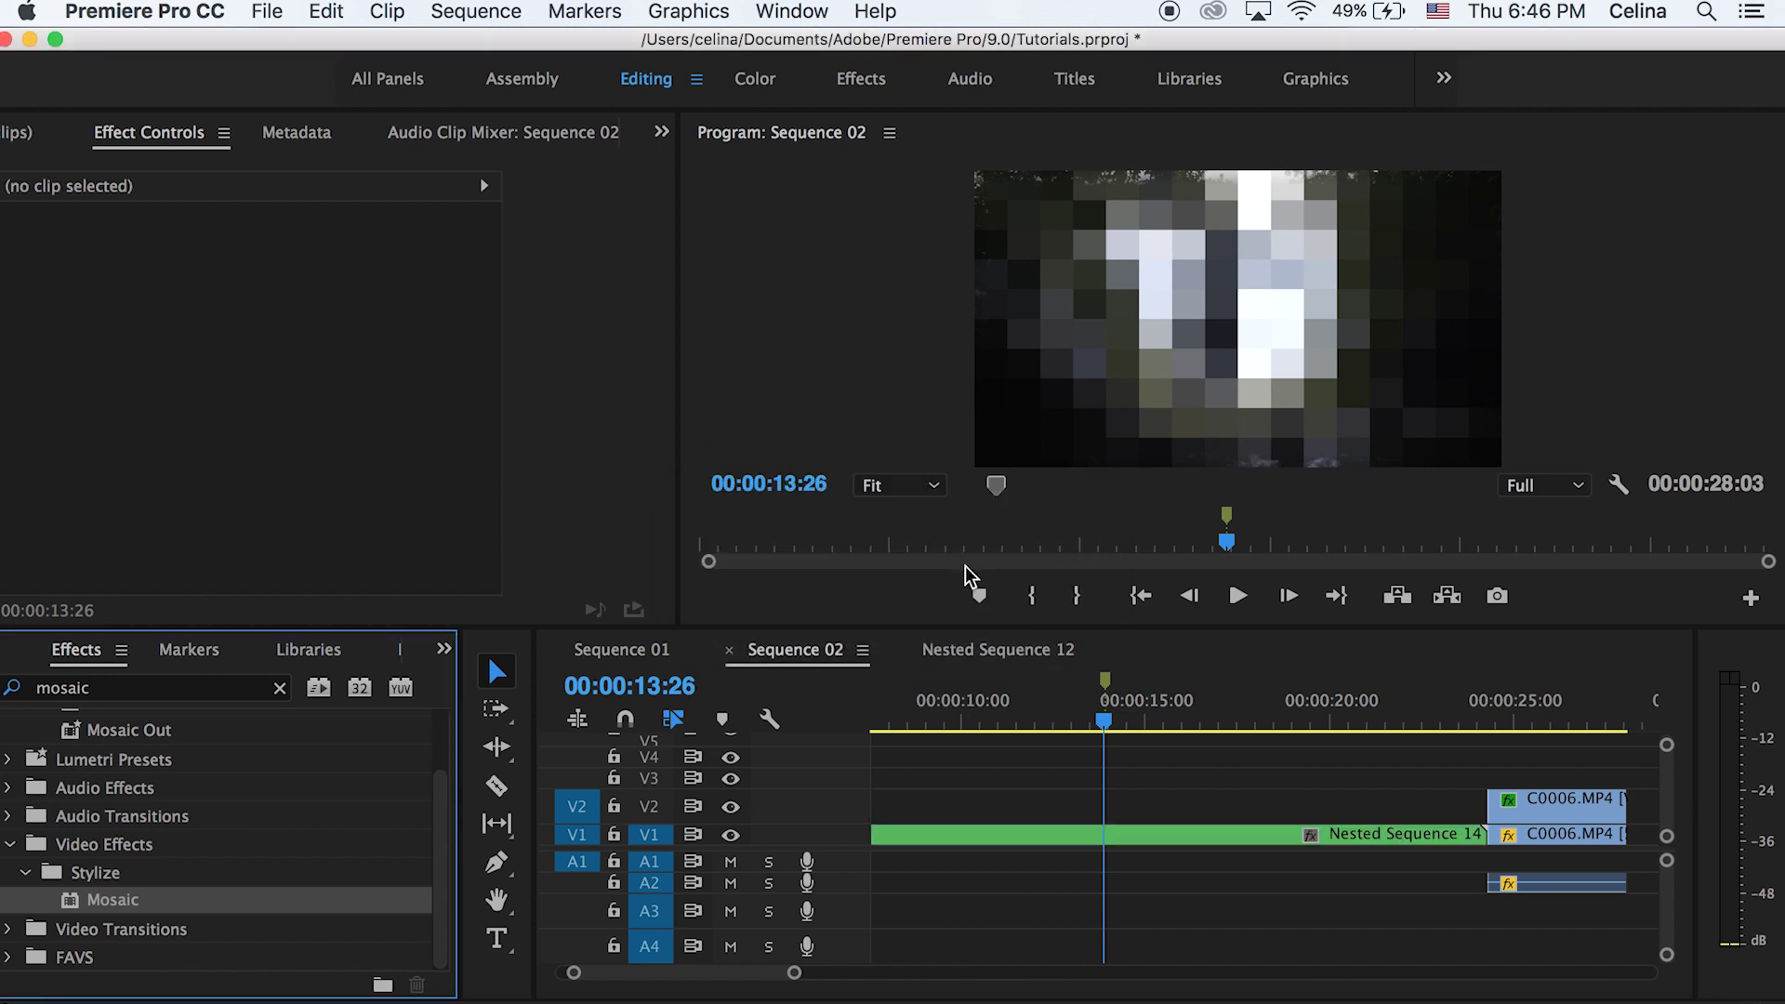
- Search the effects for "rgb" and apply Color Balance (RGB) to the nested sequence on V1
scroll(1084, 769, up, 2)
click(1109, 835)
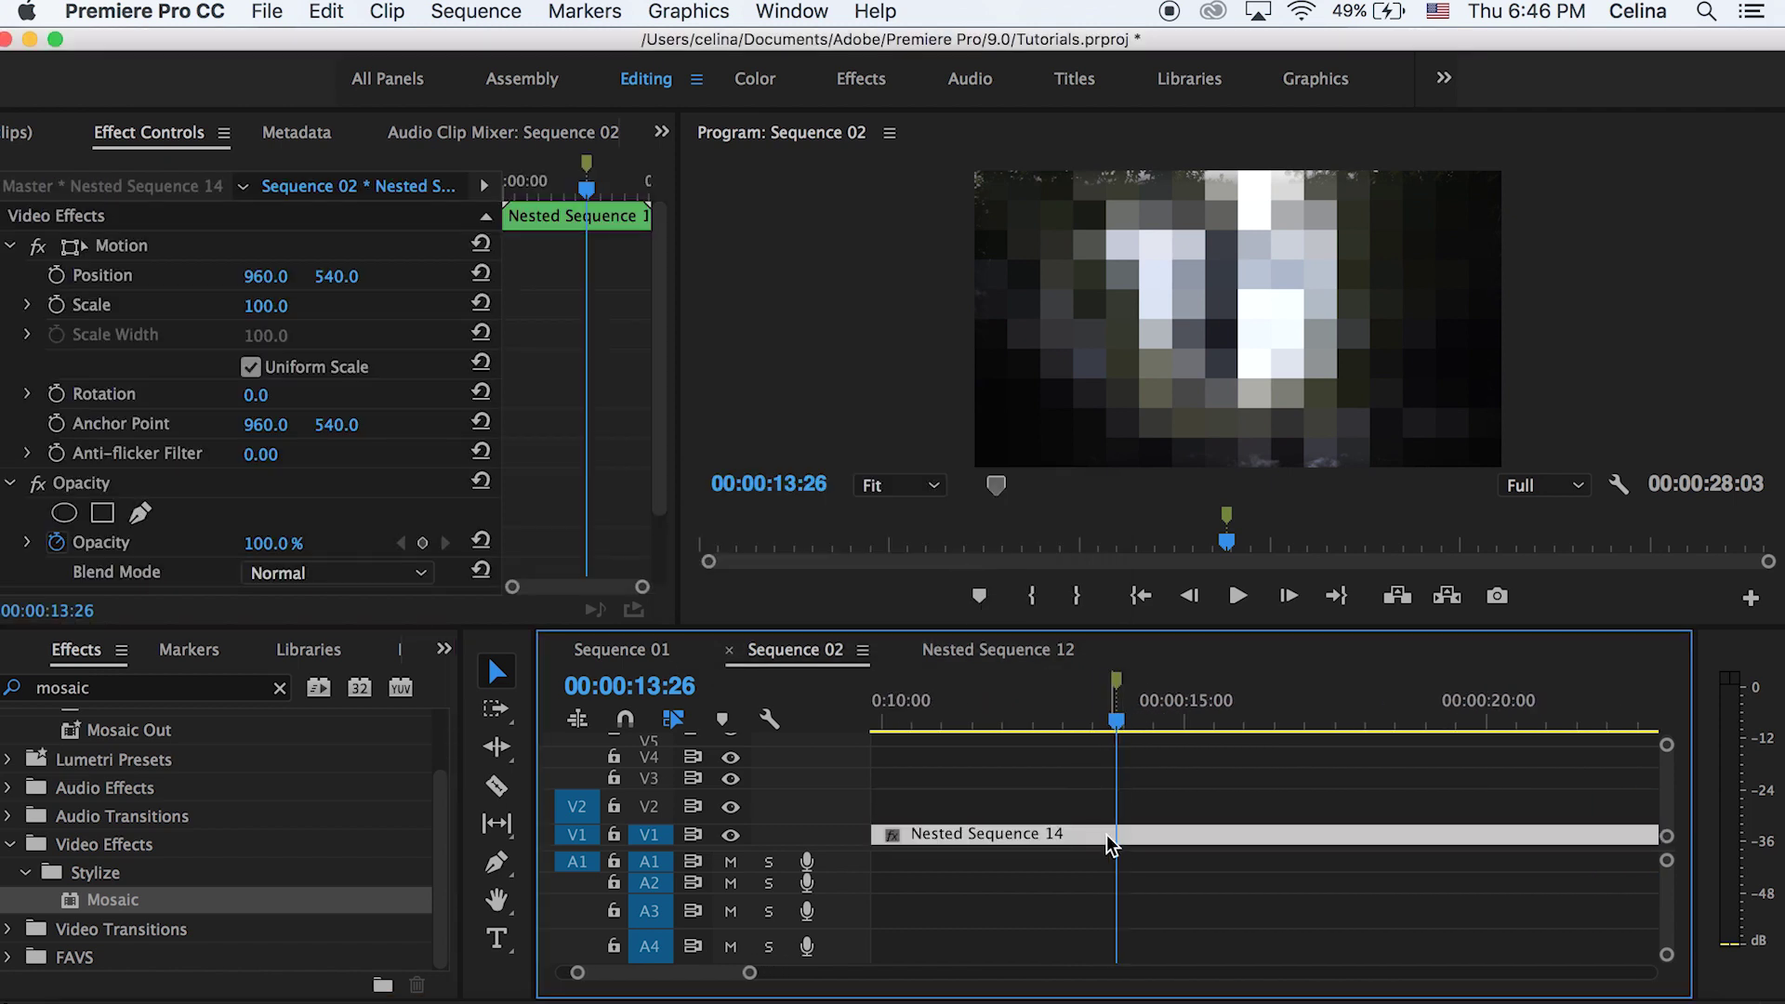
click(280, 688)
click(1060, 806)
scroll(1060, 806, down, 2)
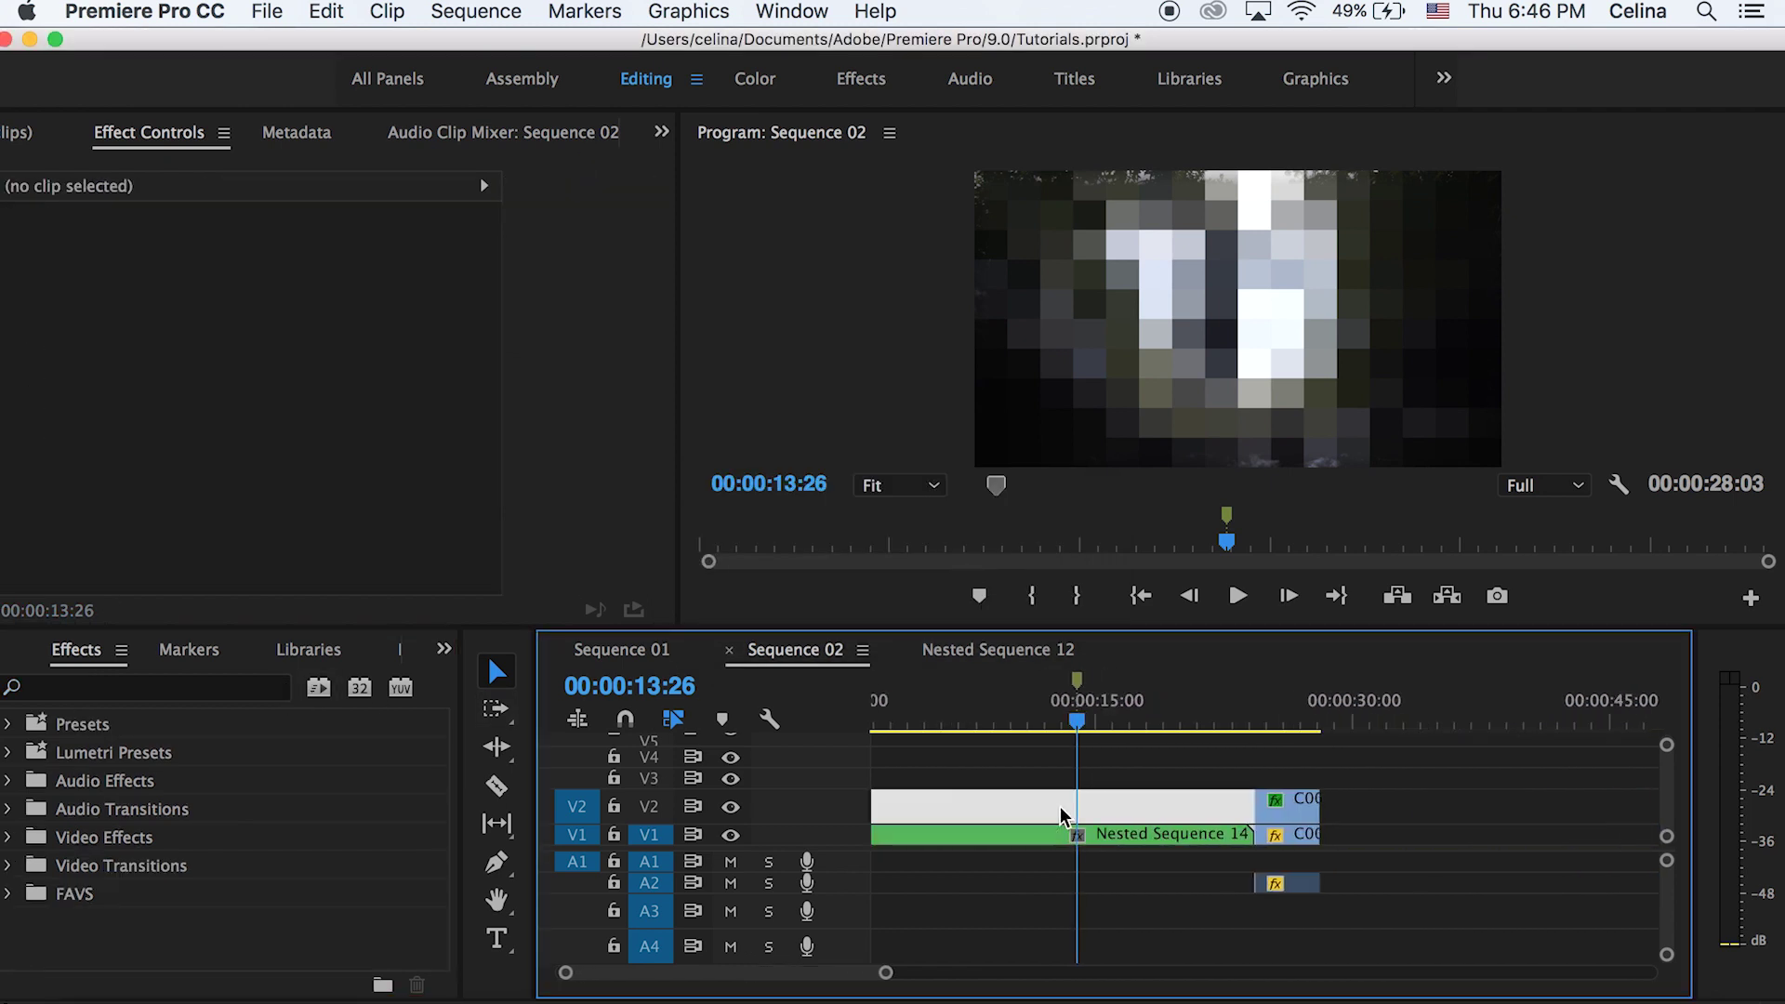
click(1047, 827)
scroll(1046, 828, down, 2)
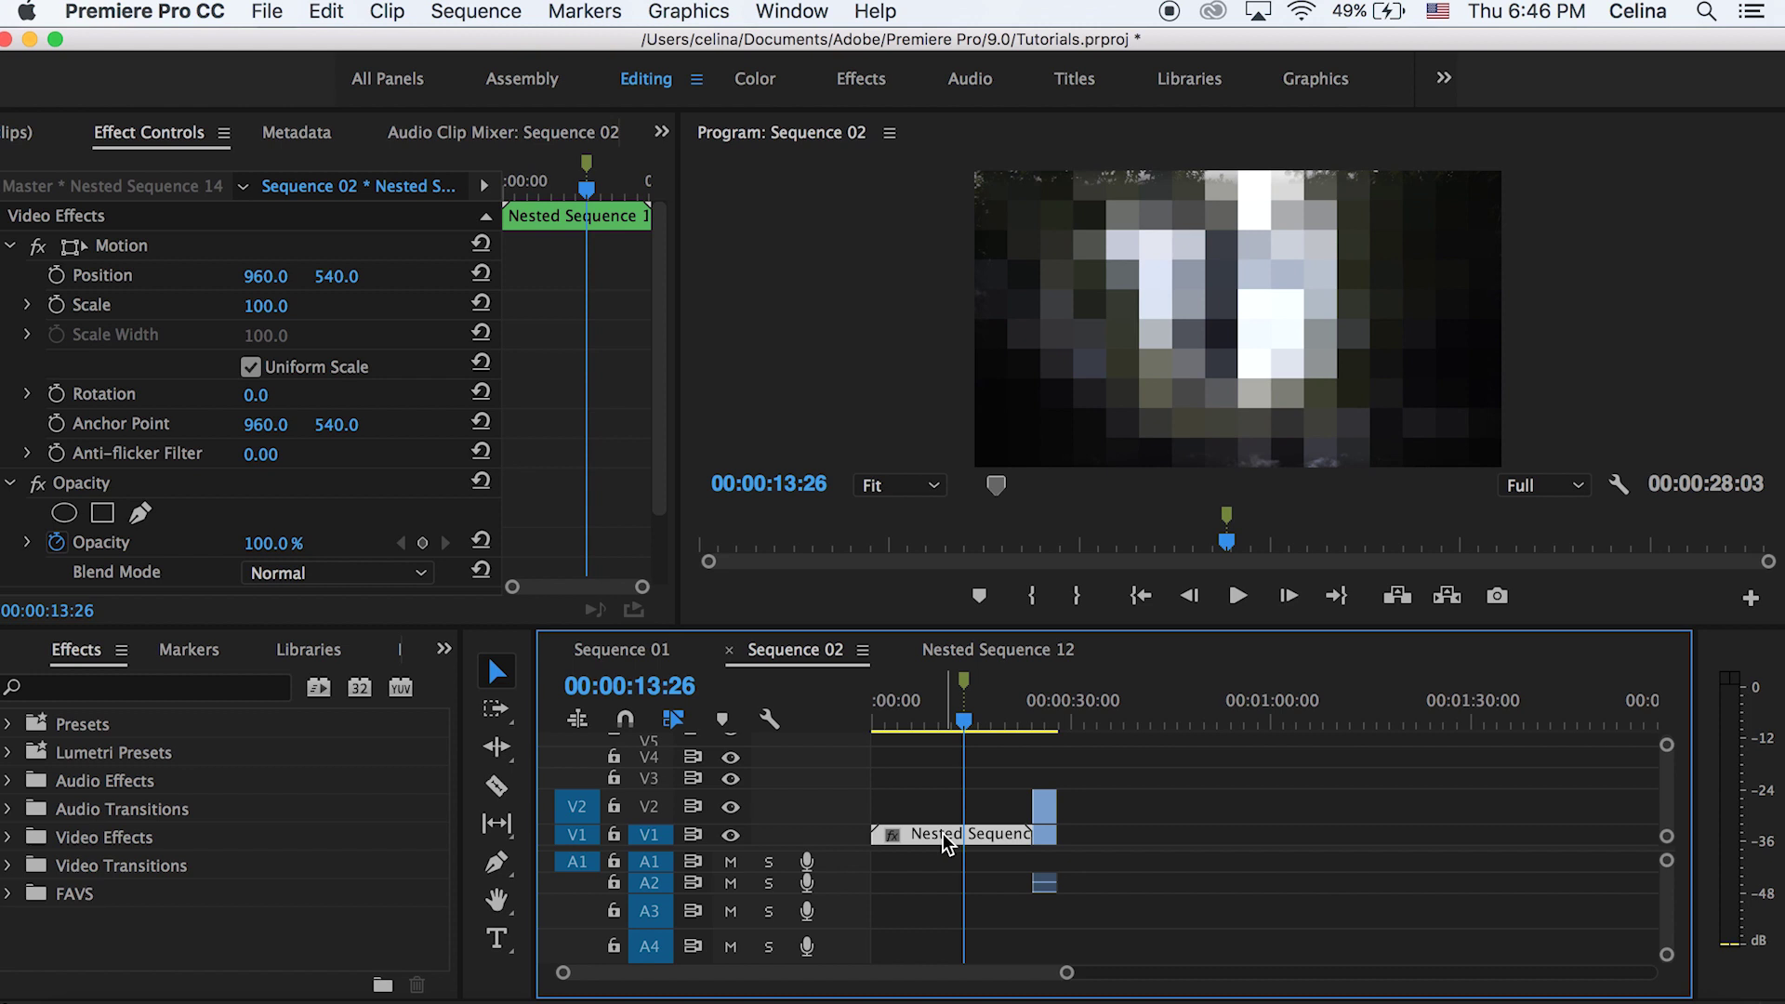
click(271, 686)
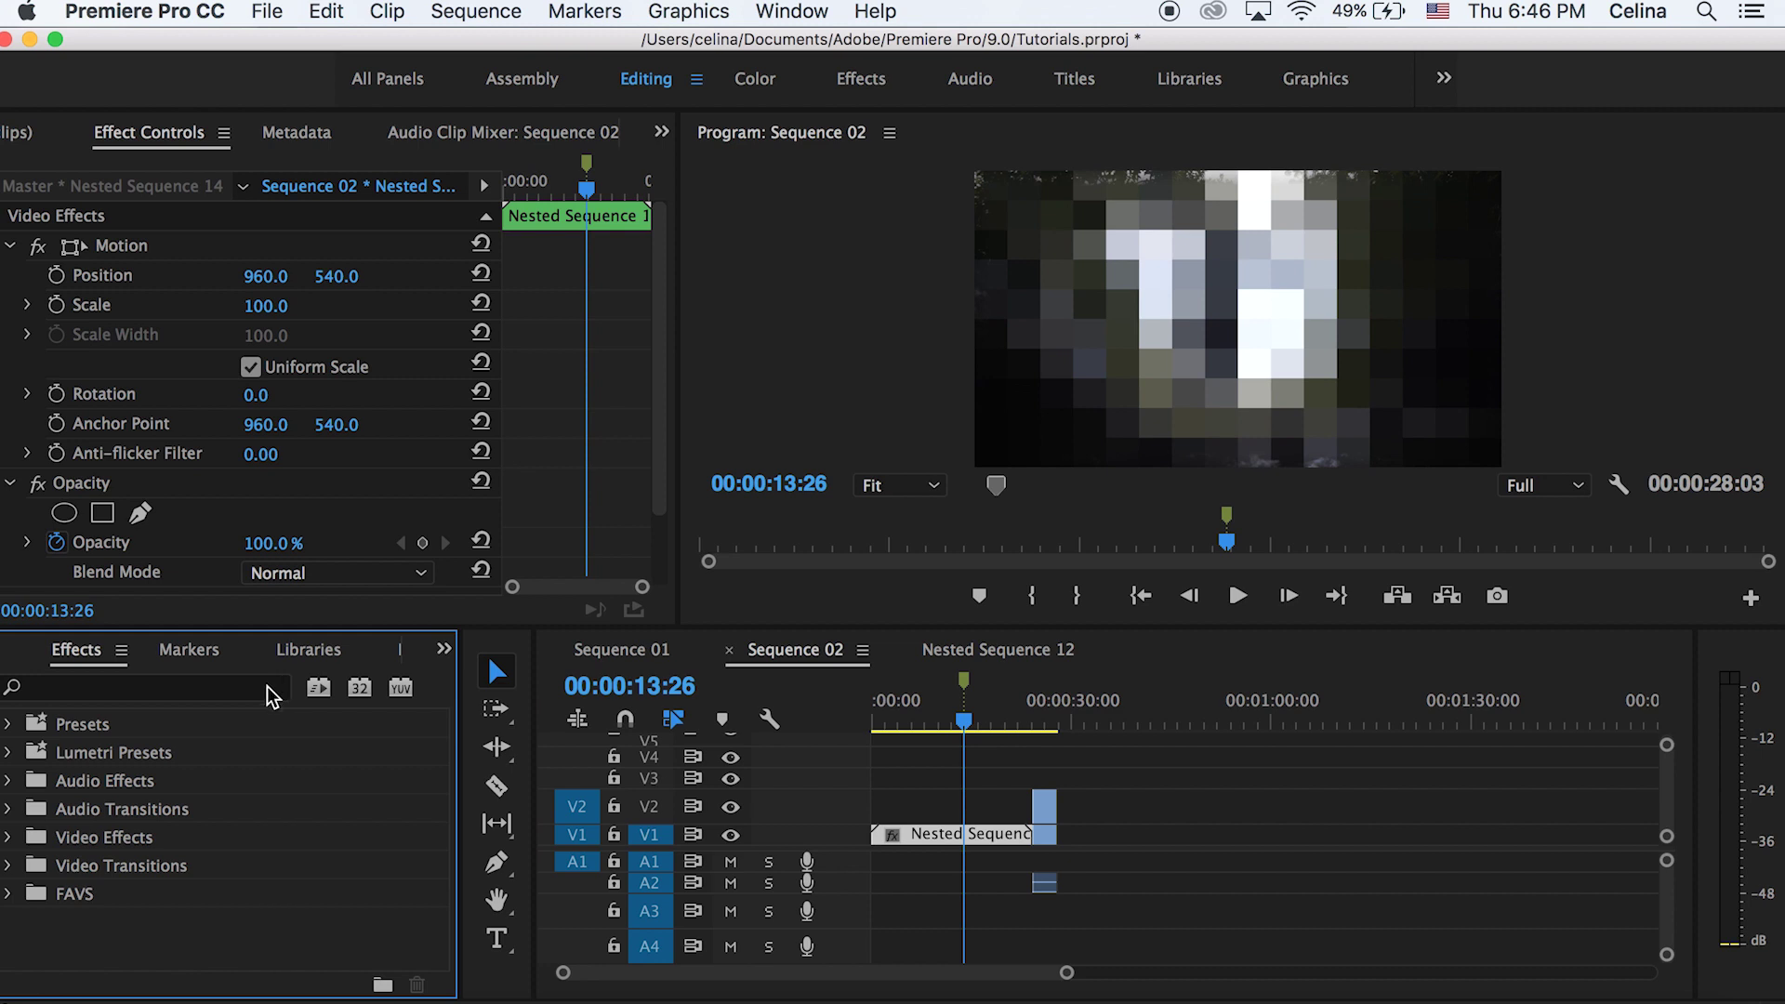
text(rgb)
click(85, 895)
drag(85, 898, 327, 313)
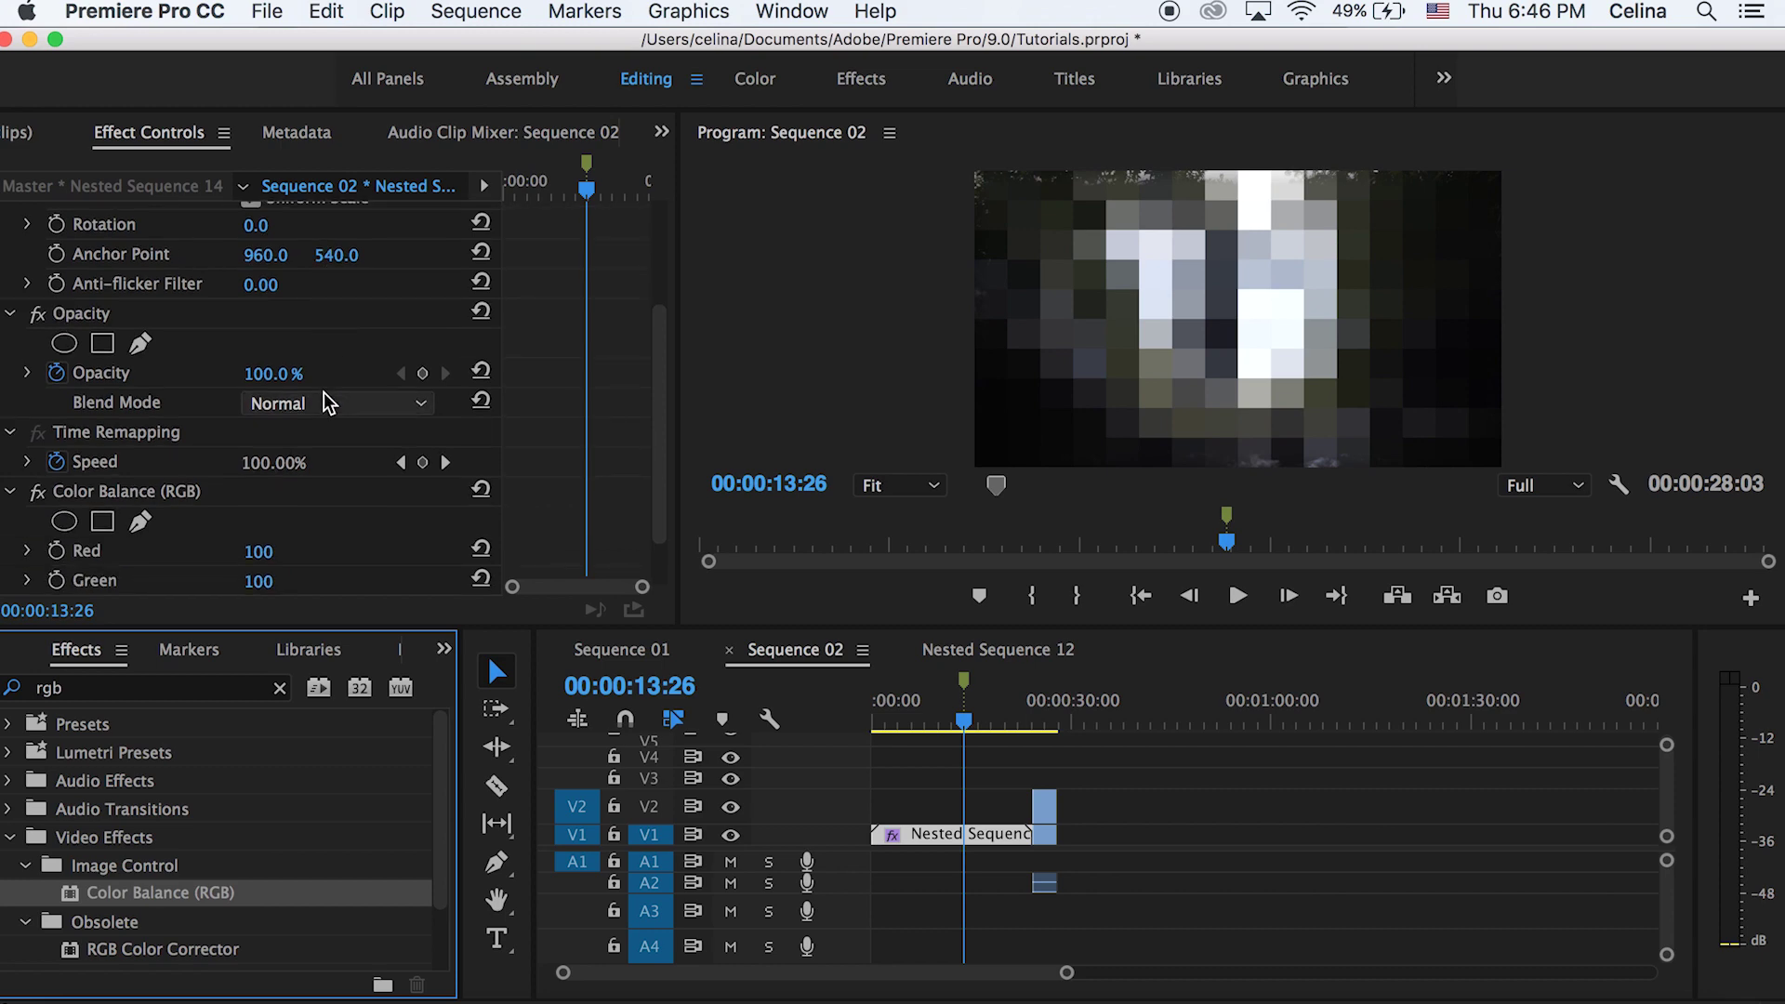
- Set the nested sequence's opacity blend mode to Screen and duplicate the clip onto tracks V2 and V3
click(335, 402)
click(327, 467)
scroll(538, 423, down, 2)
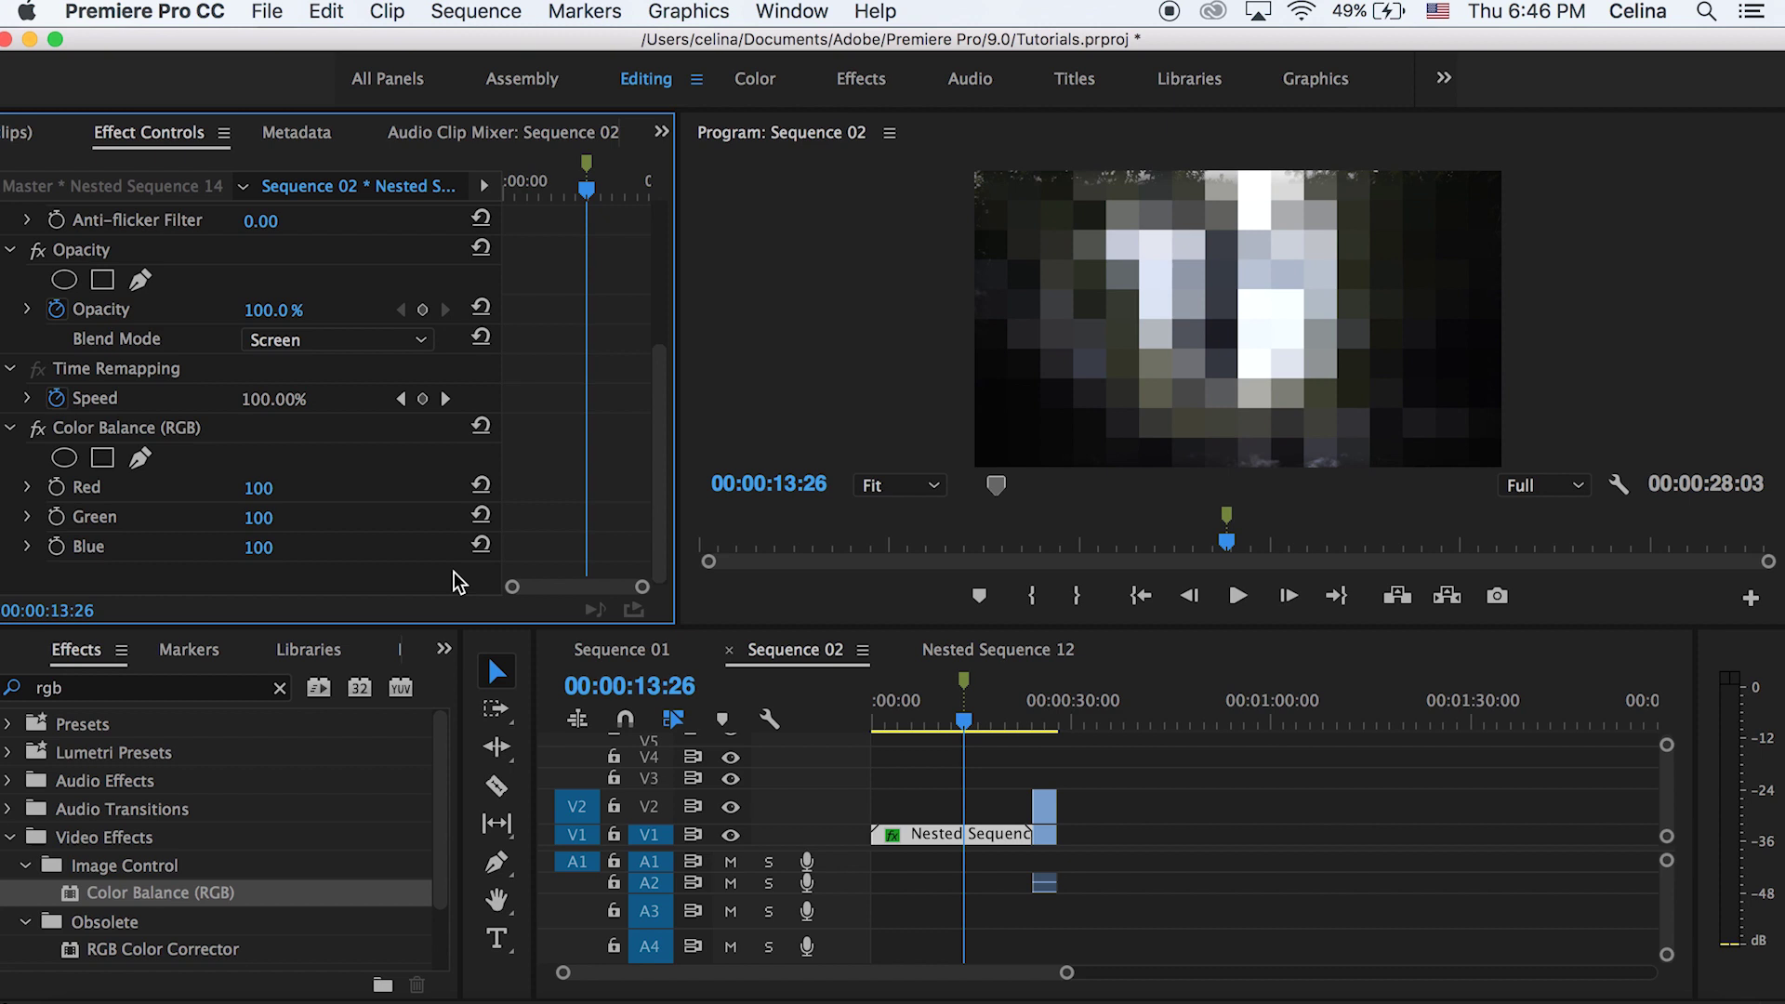
click(933, 830)
drag(934, 829, 930, 779)
- Set the Color Balance (RGB) of the V3 copy to Red 100, Green 0 and Blue 0
scroll(376, 381, down, 3)
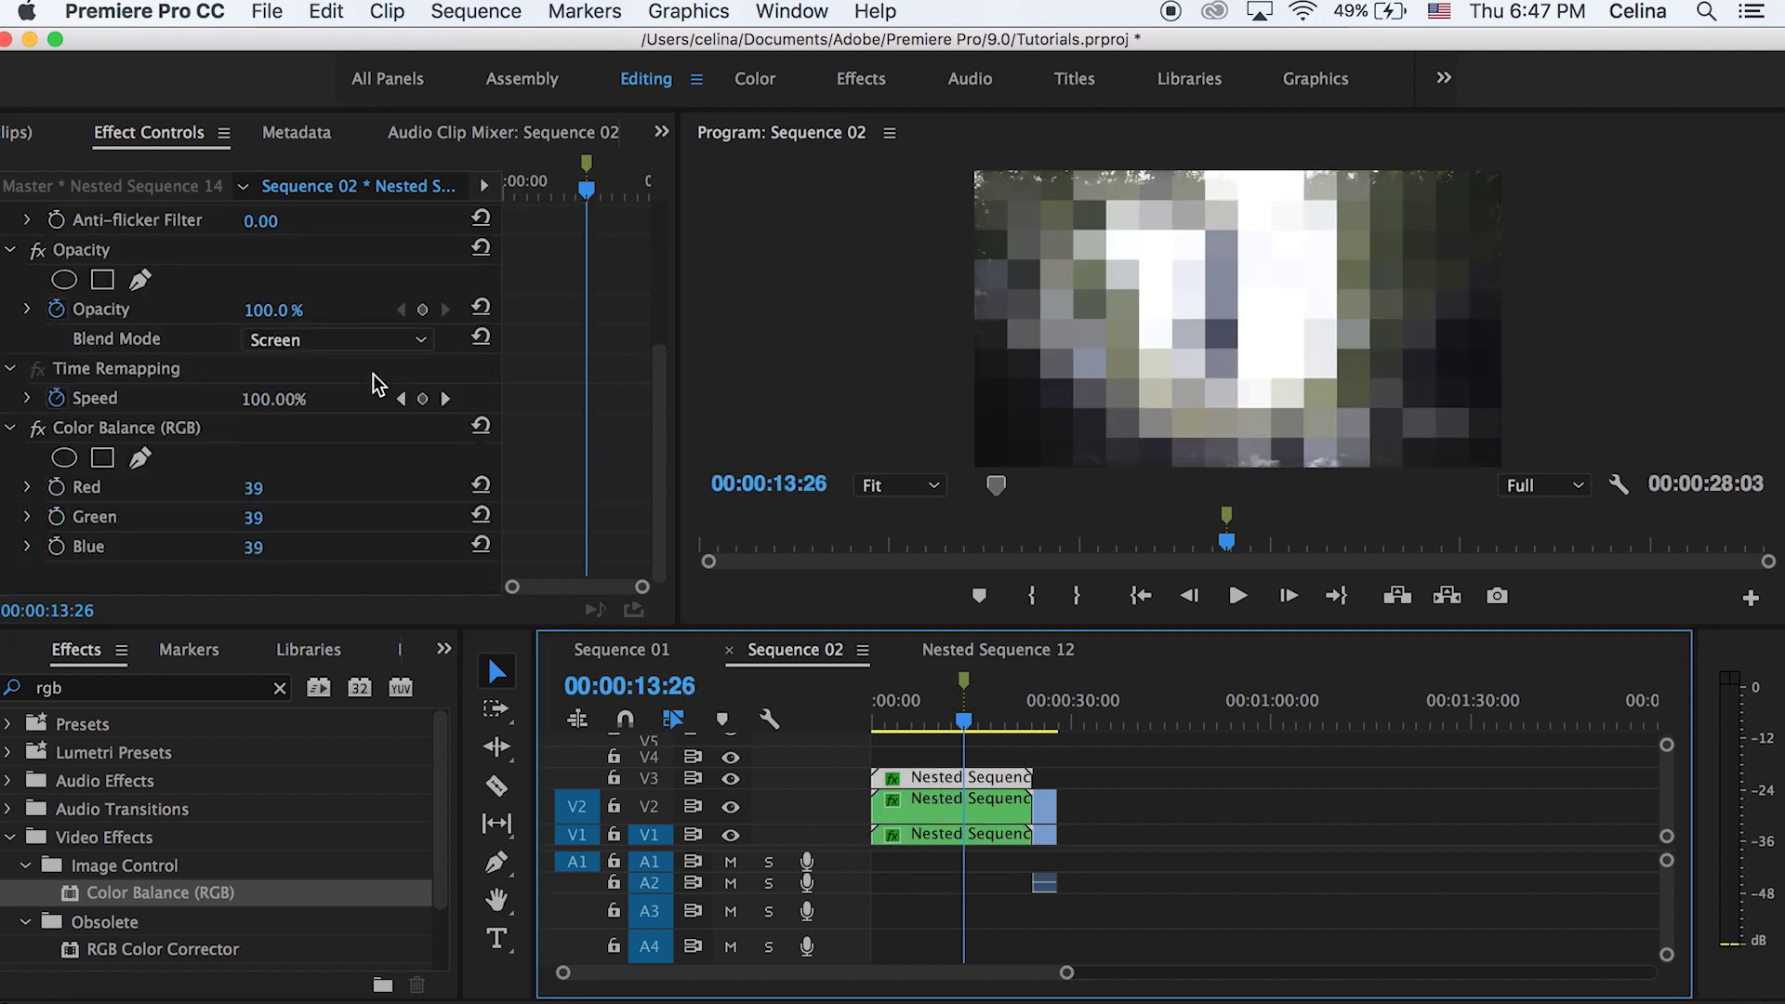
click(256, 489)
text(100)
key(Tab)
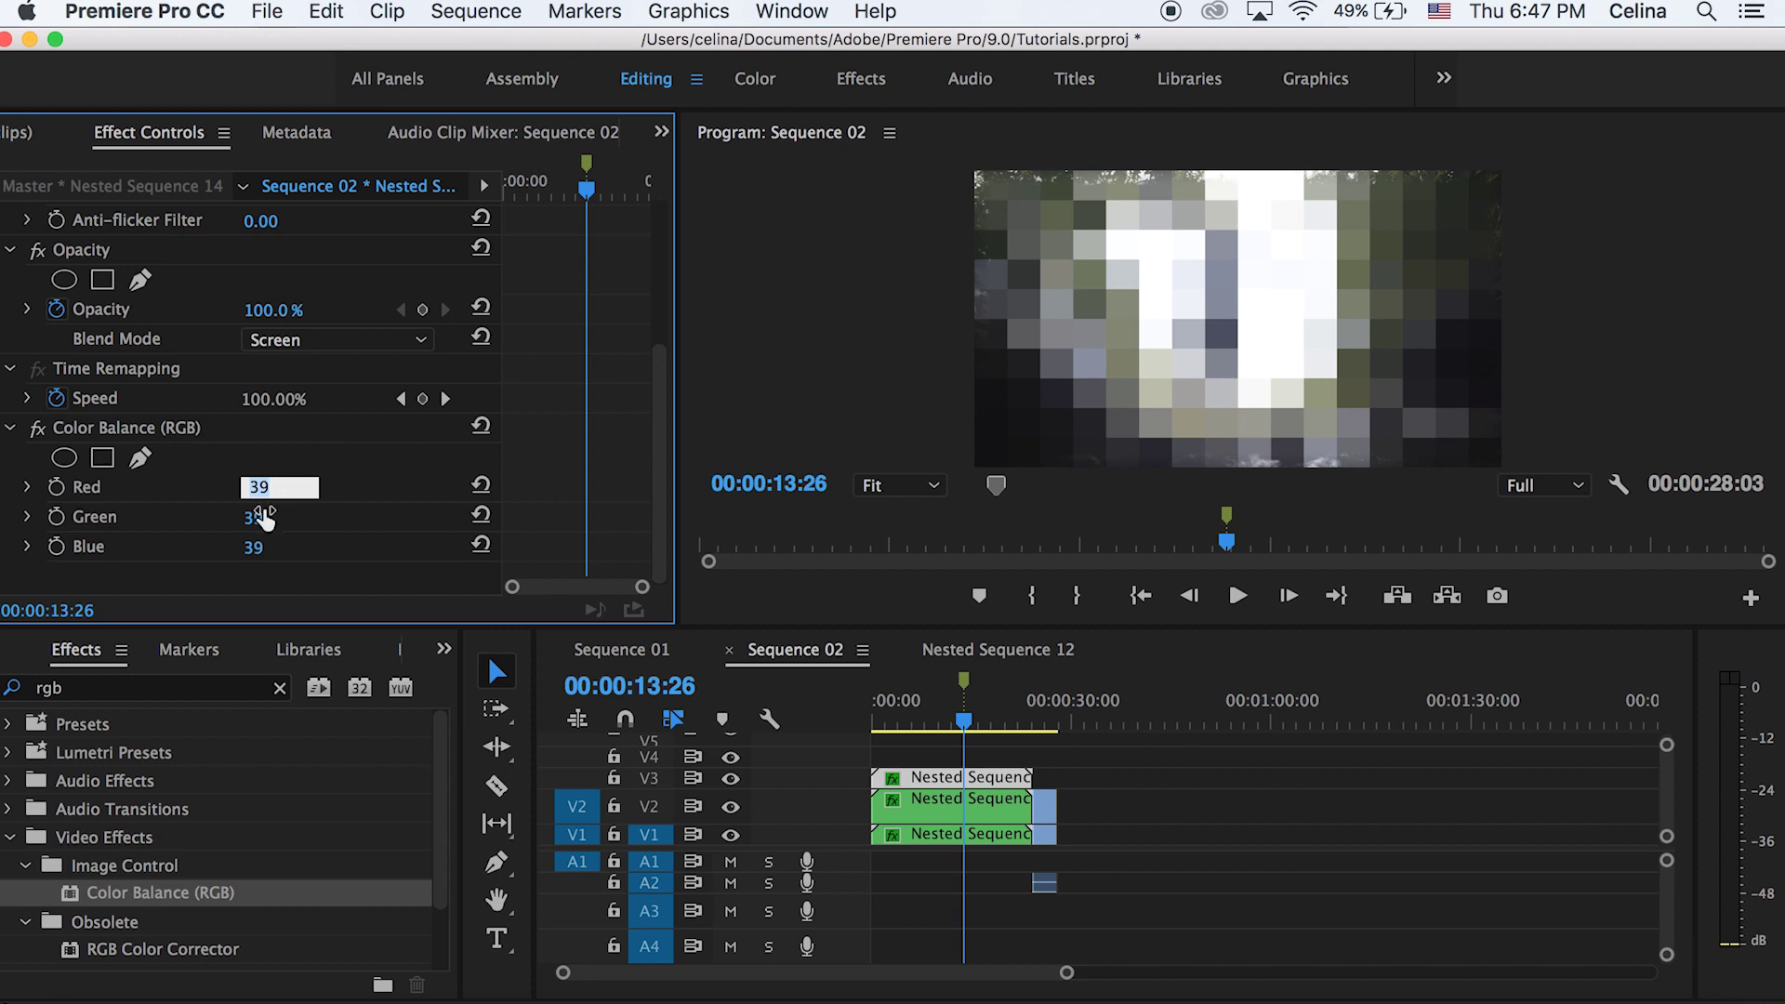
text(0)
key(Tab)
text(100)
key(Return)
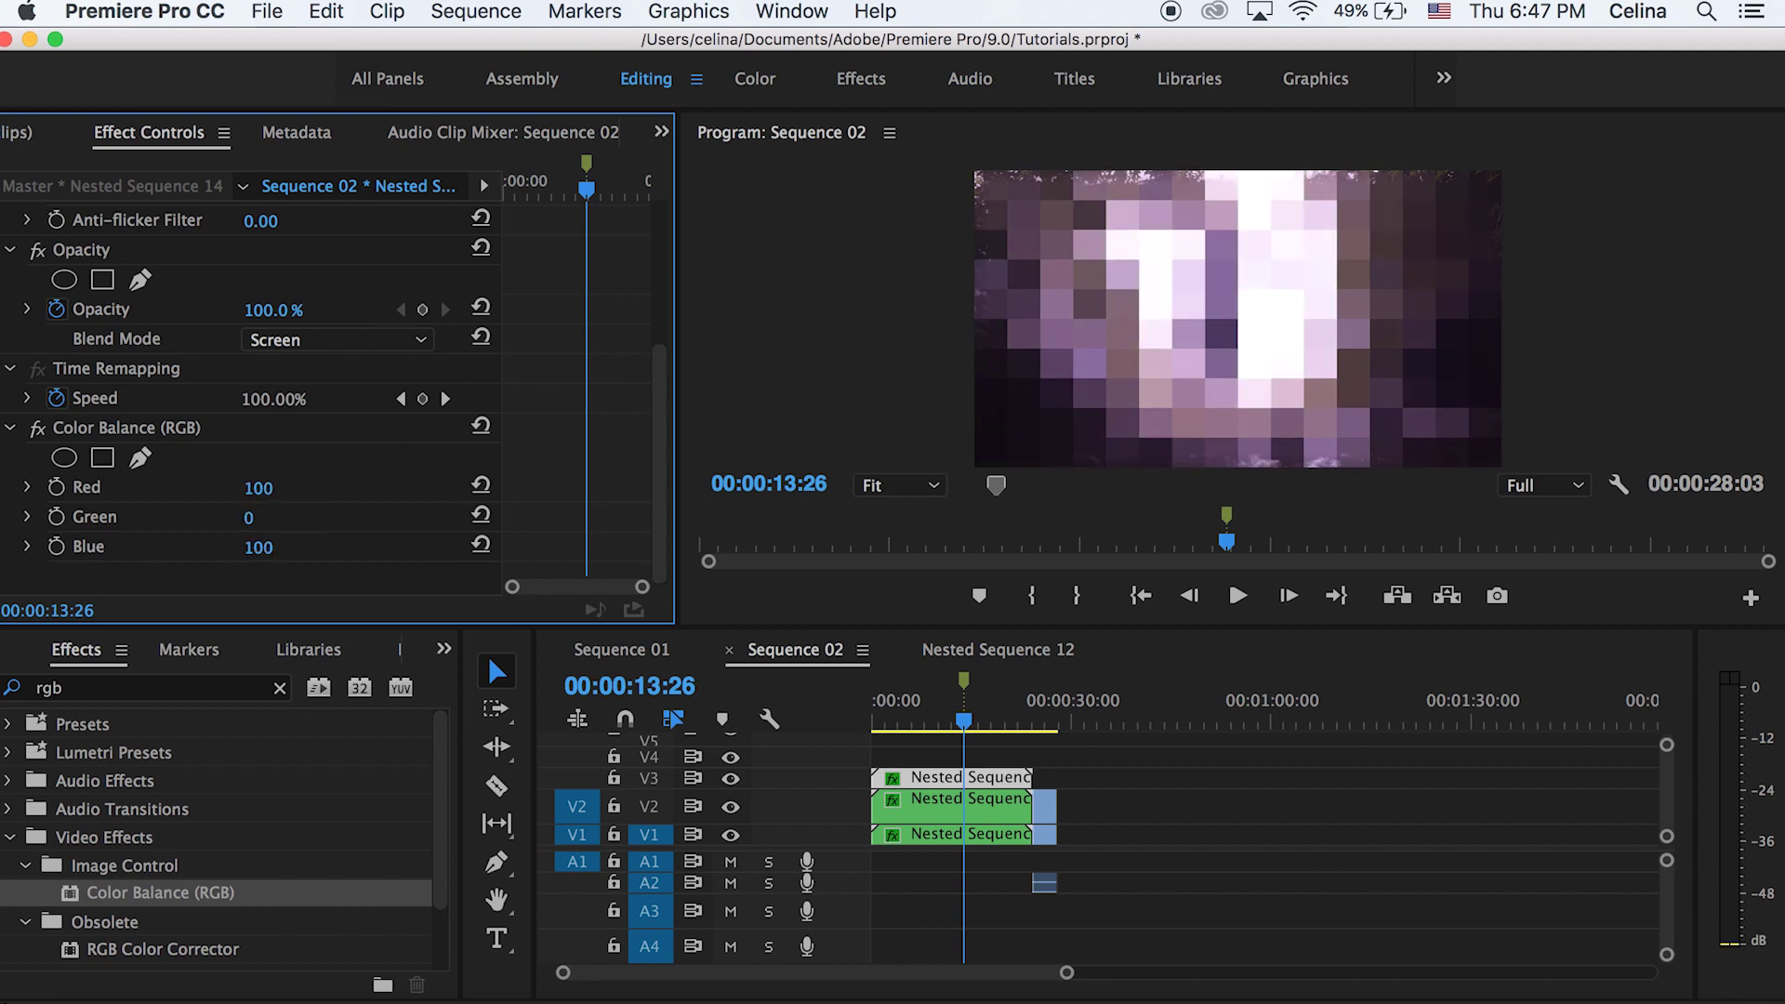
click(258, 547)
text(0)
key(Return)
- Set the Color Balance (RGB) of the V2 copy to Red 0, Green 100 and Blue 0
click(932, 805)
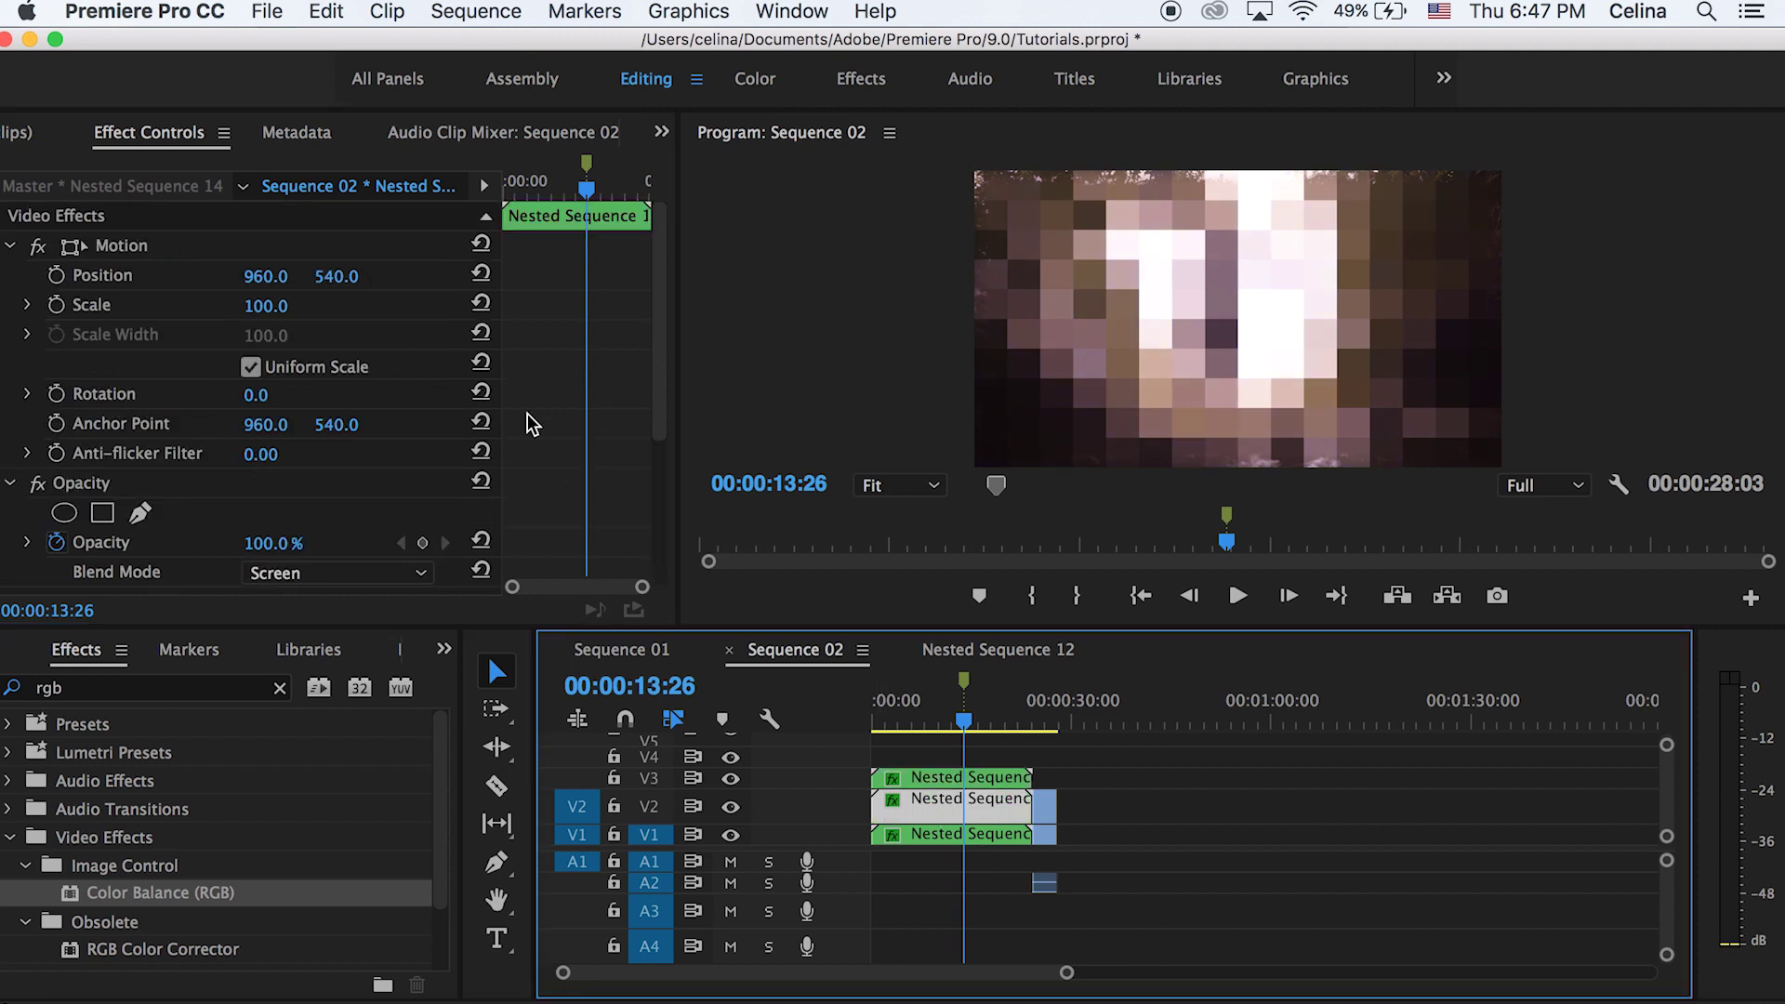
scroll(525, 424, down, 5)
click(278, 485)
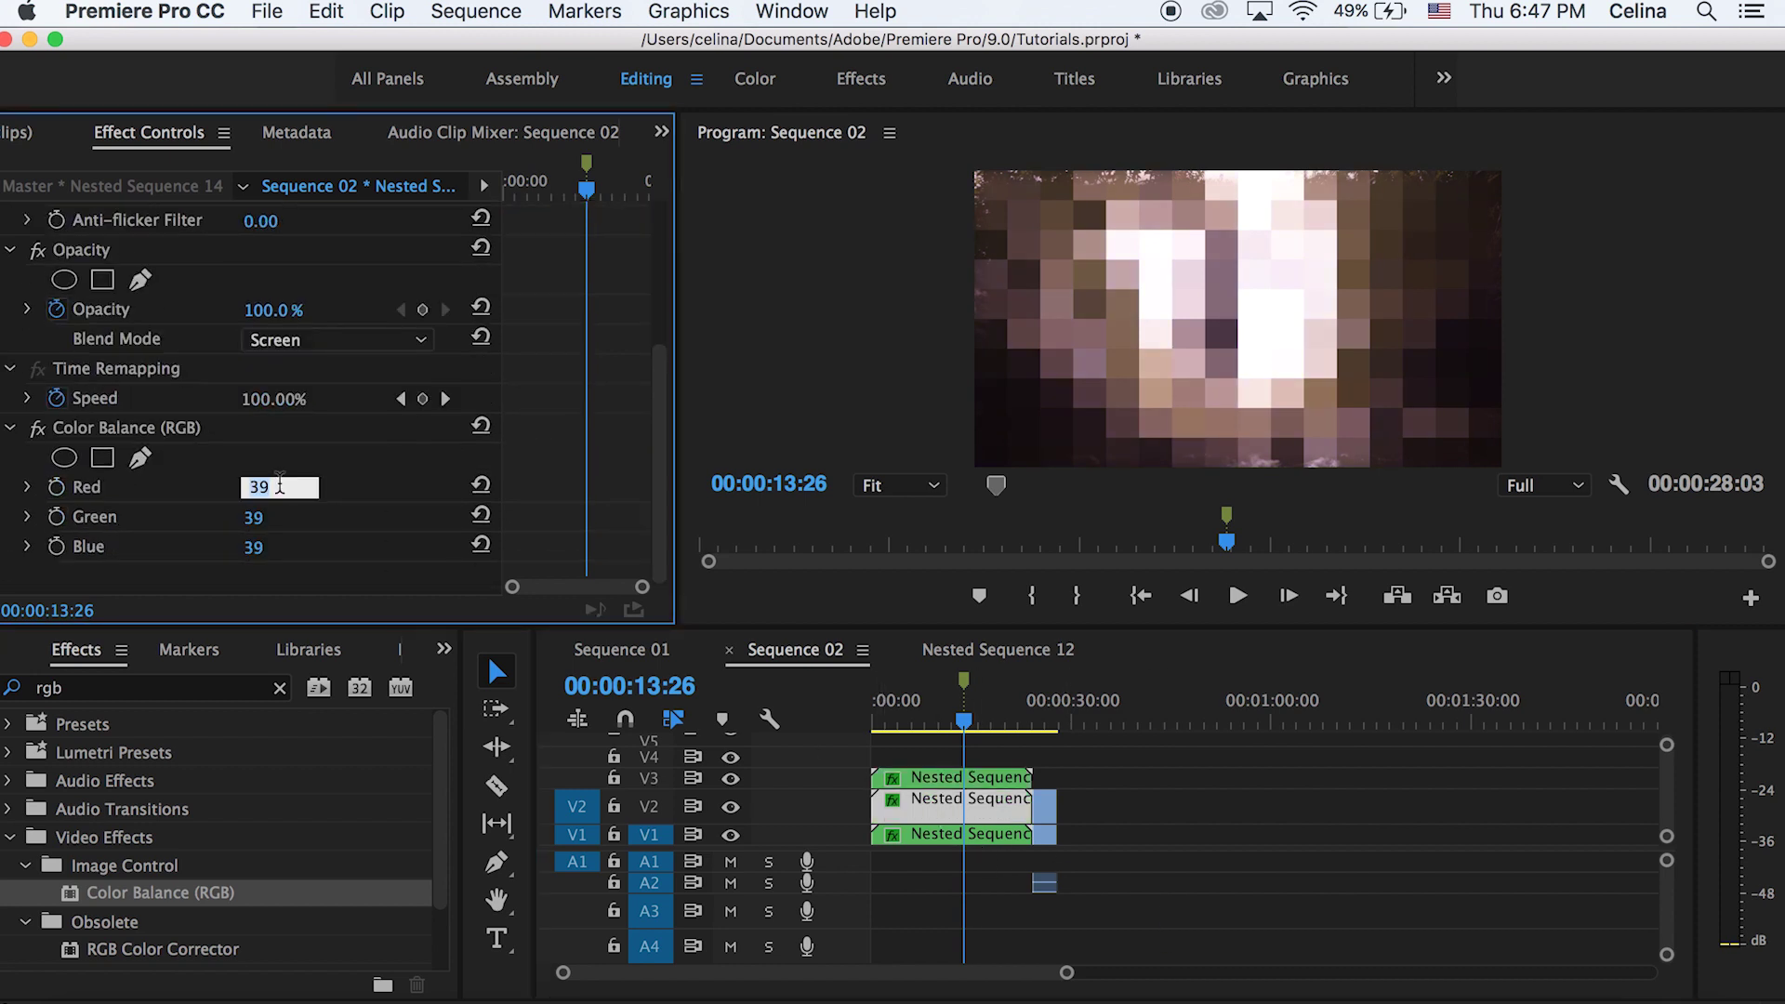
text(0)
key(Return)
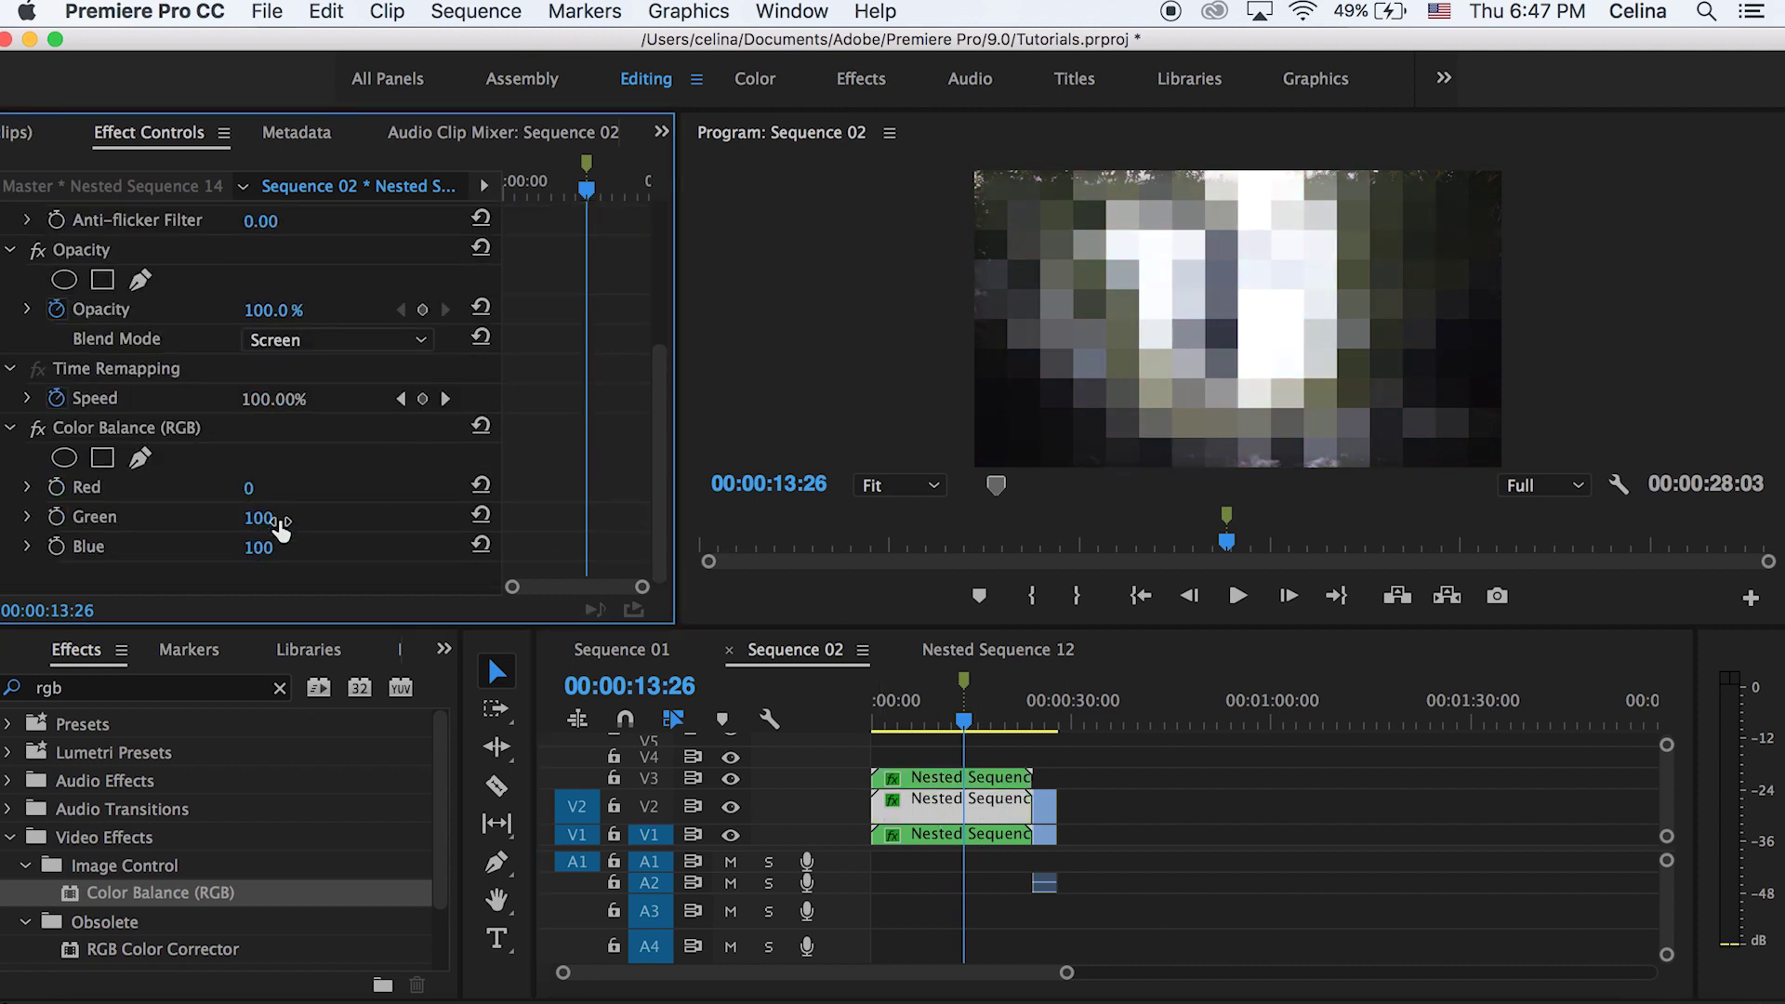
click(268, 546)
text(0)
key(Return)
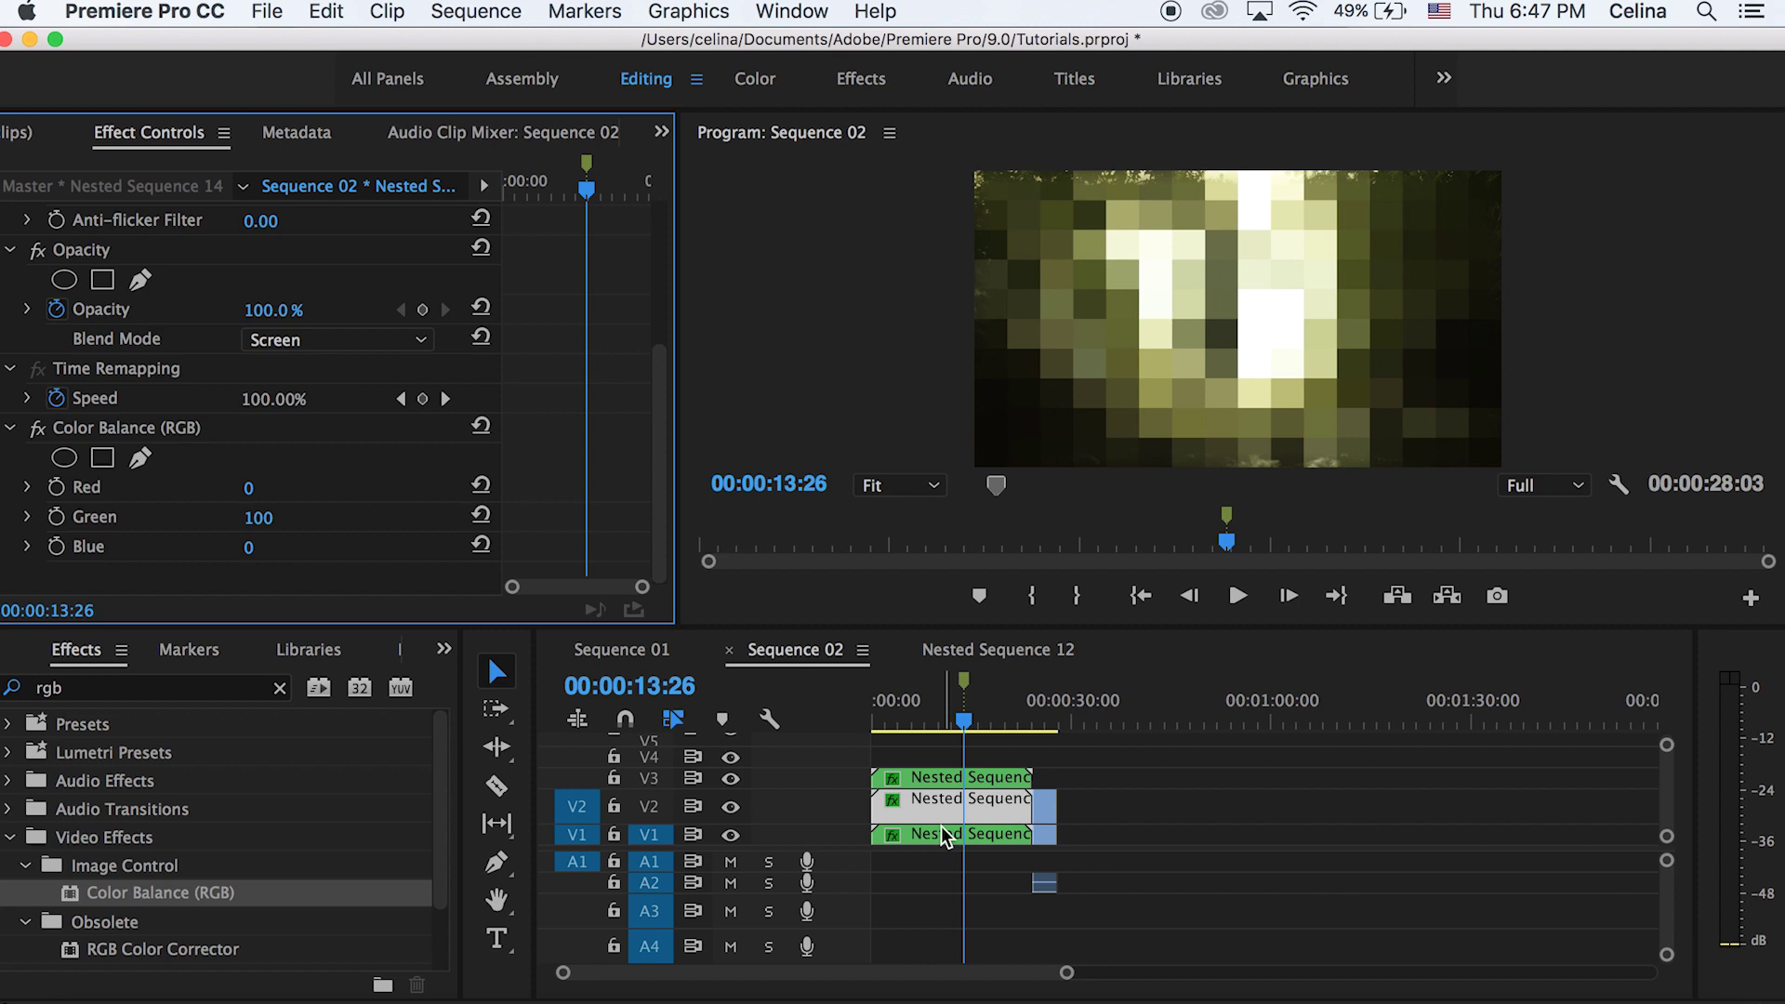
- Set the Color Balance (RGB) of the nested sequence on V1 to Red 0, Green 0 and Blue 100
click(944, 834)
scroll(210, 445, down, 5)
click(259, 488)
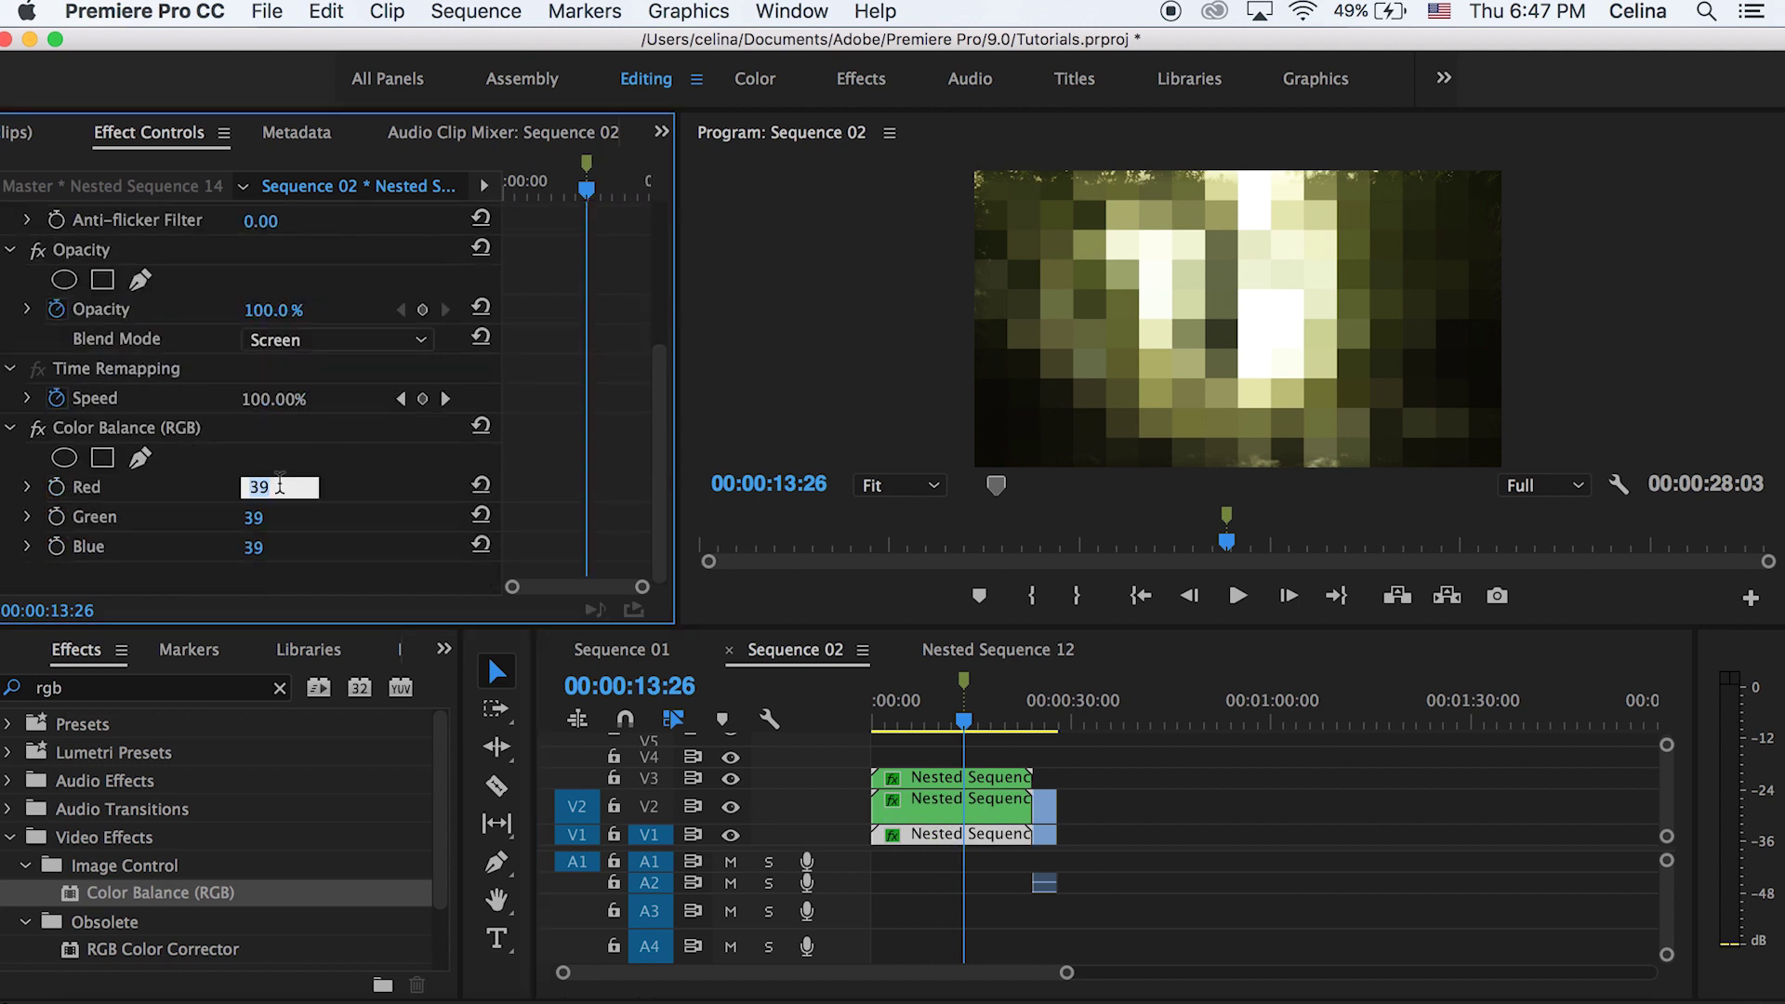
text(0)
key(Return)
click(270, 518)
text(0)
key(Return)
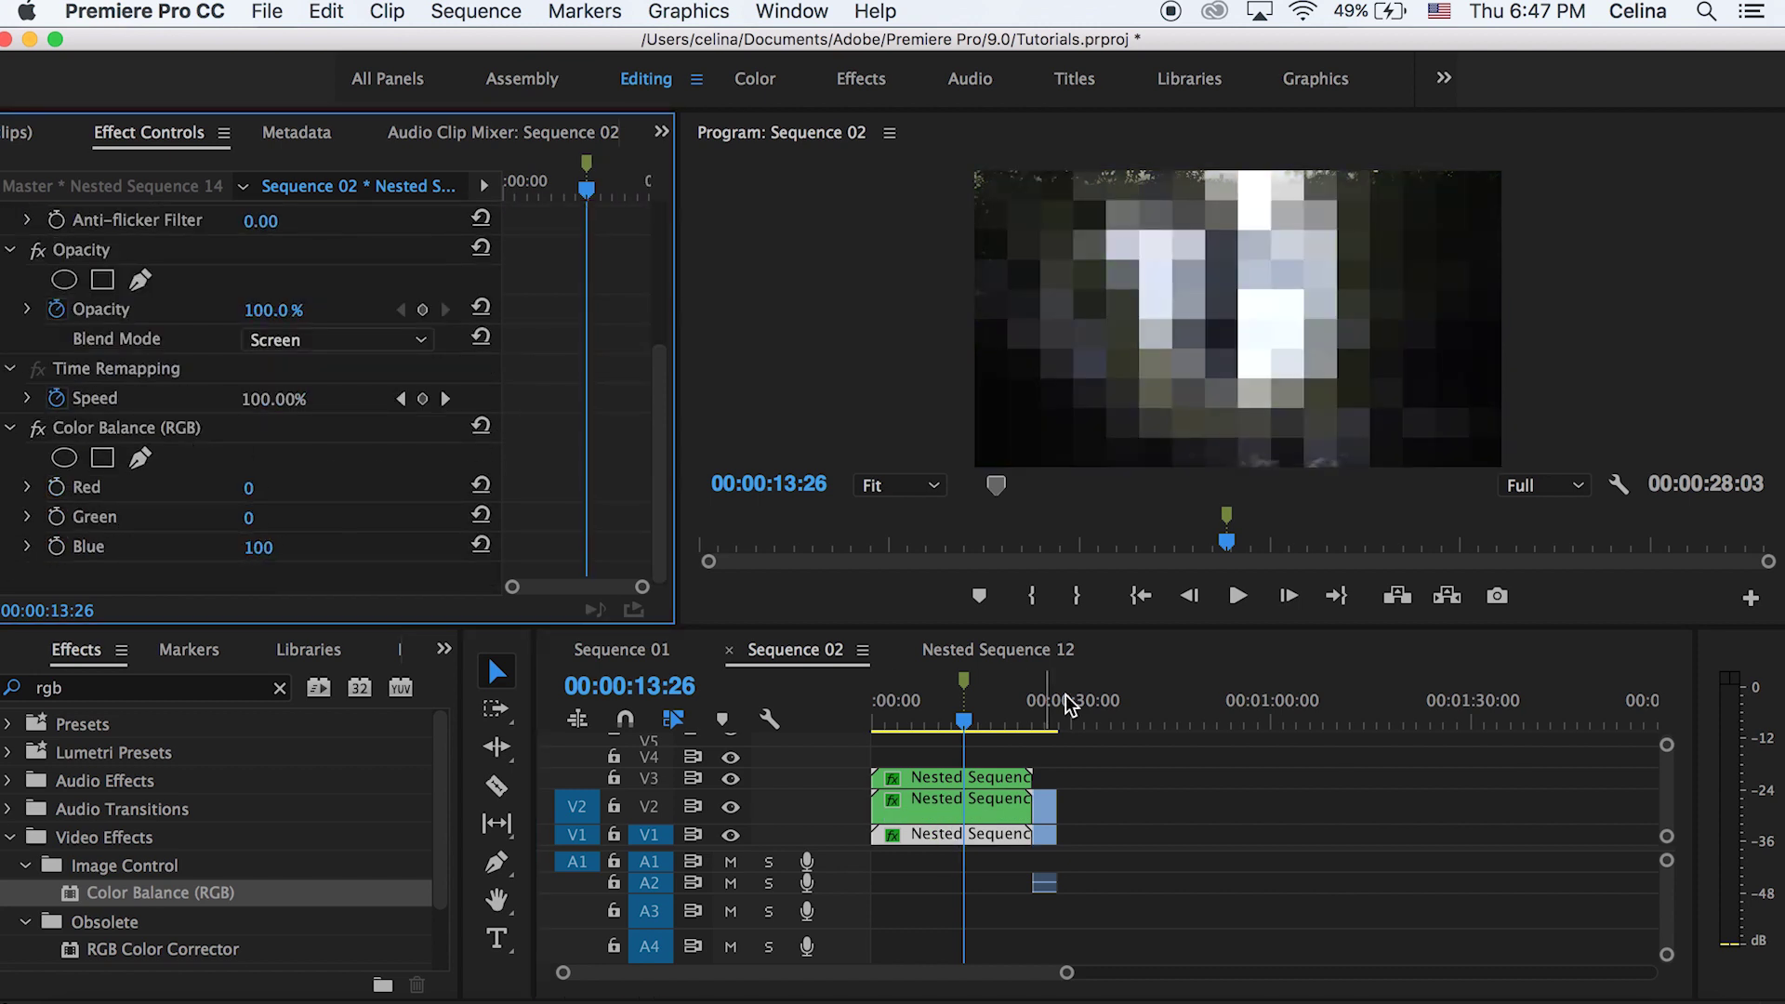
click(991, 740)
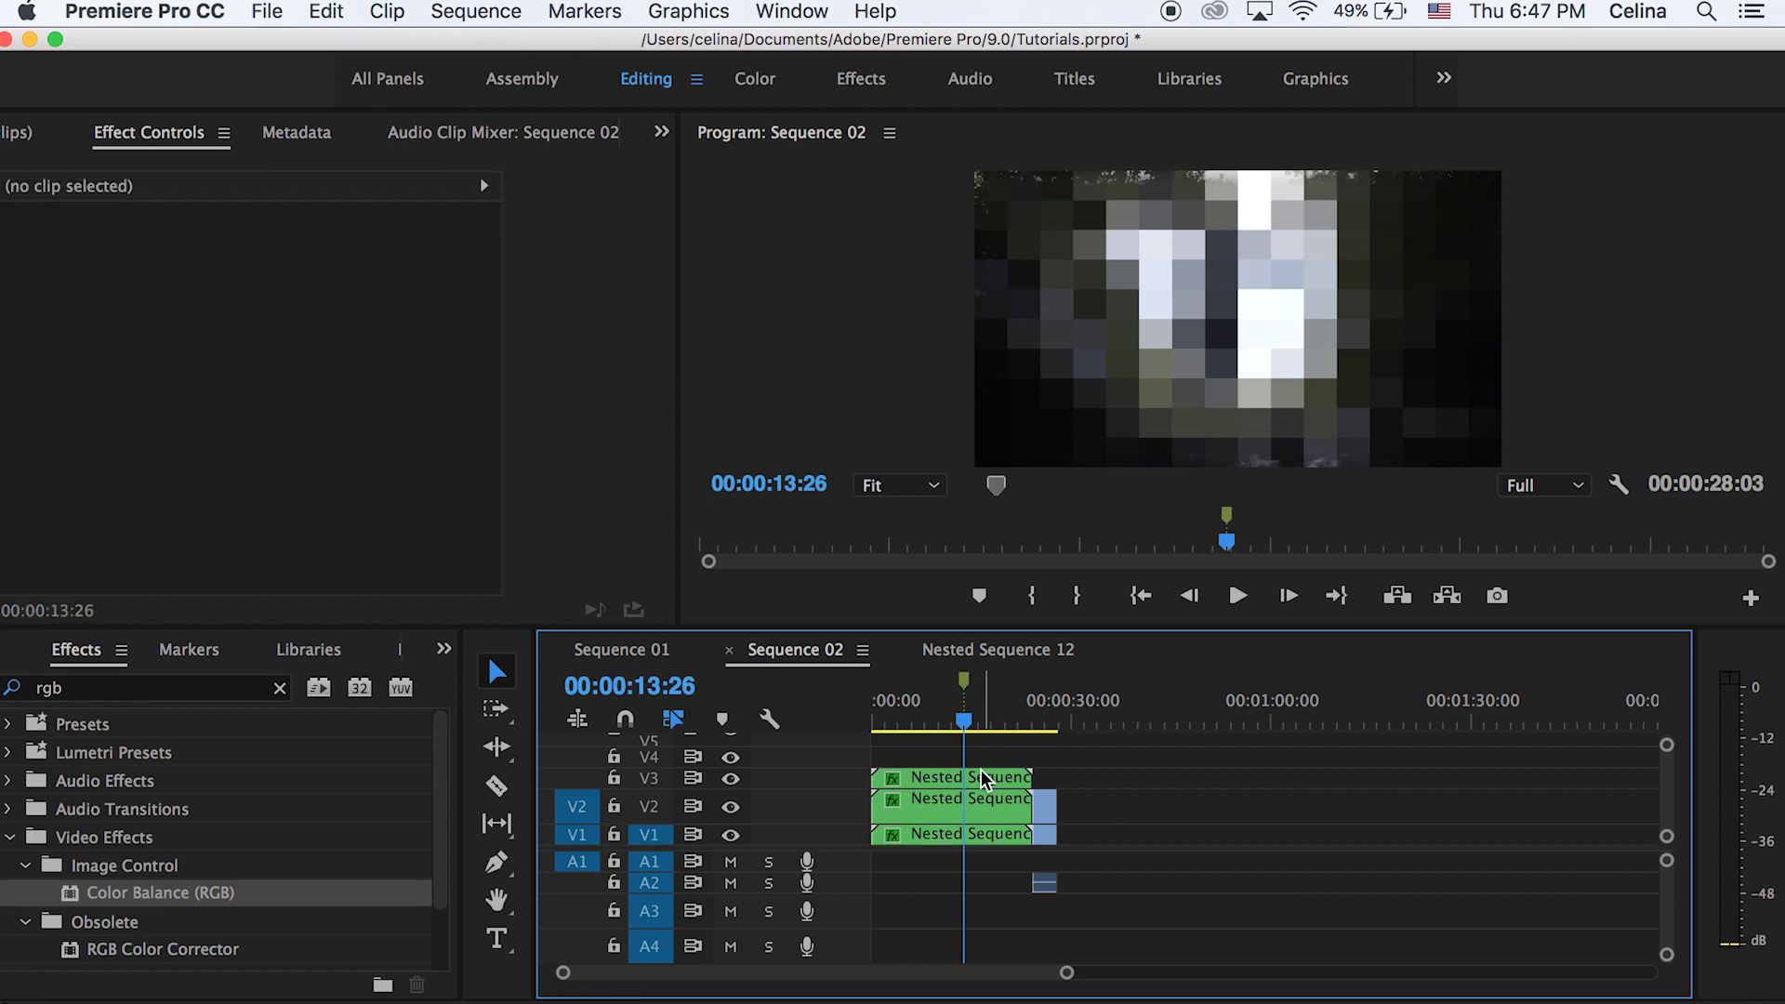
click(975, 777)
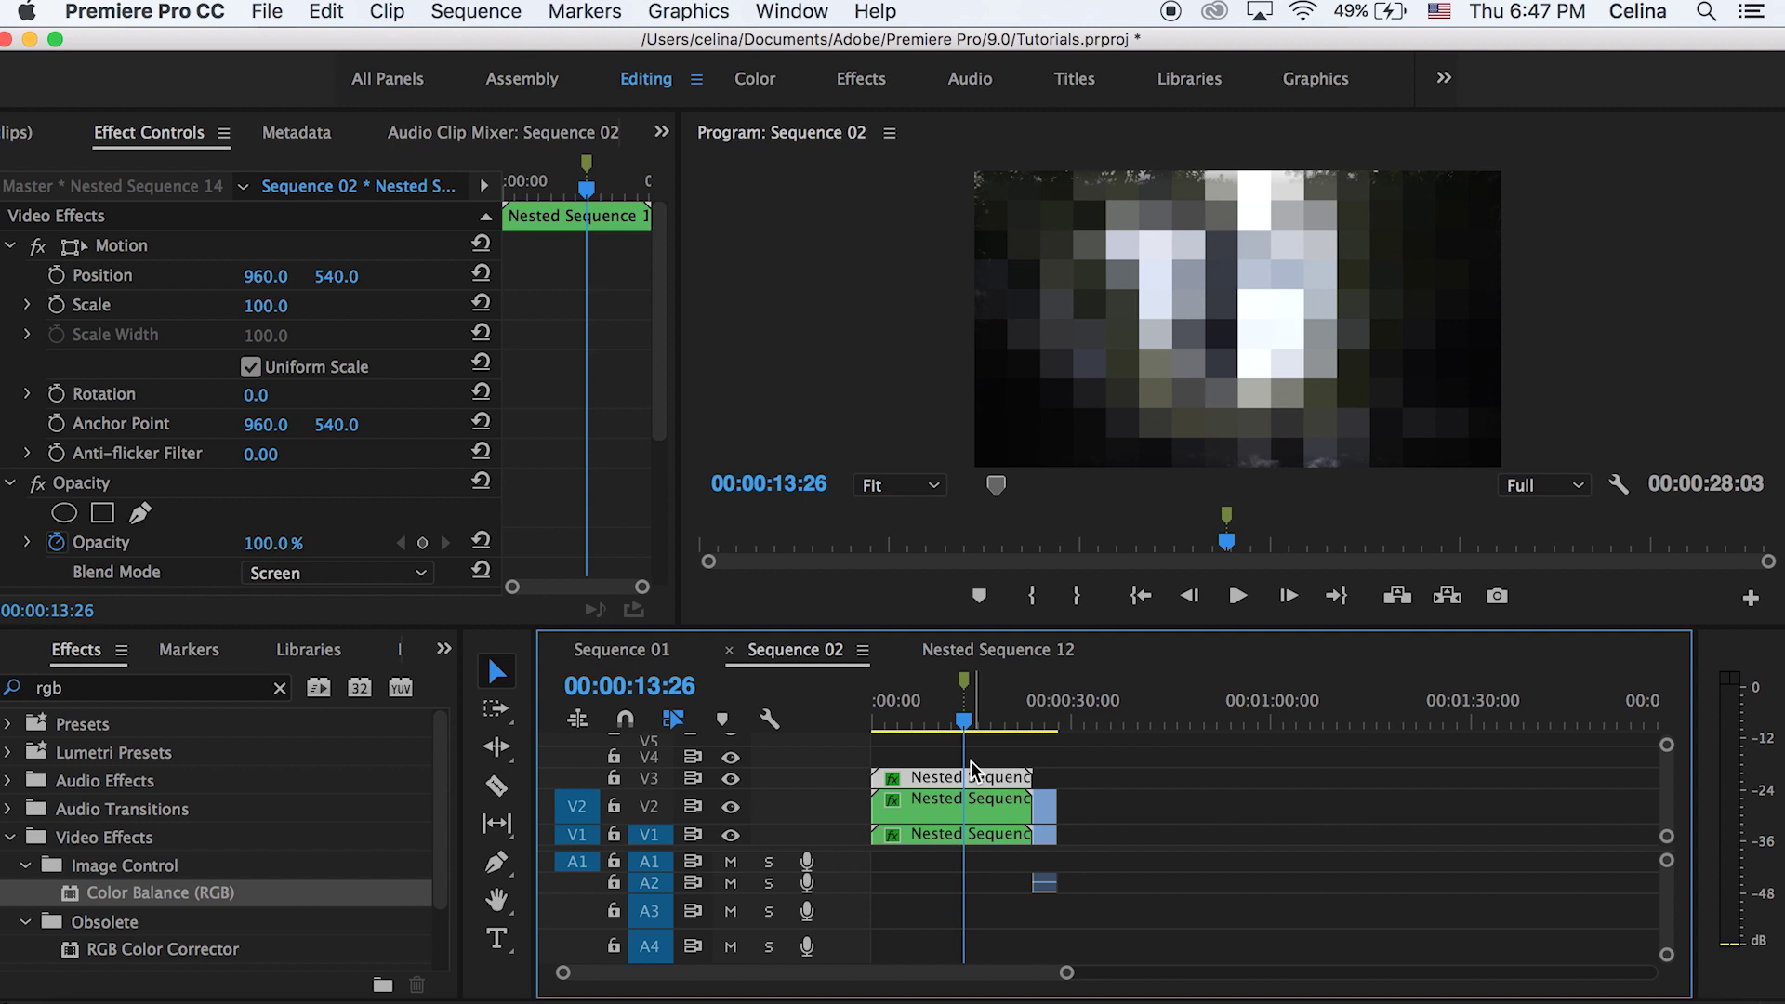
drag(267, 308, 274, 308)
key(super+z)
click(940, 801)
key(super+z)
- Set the Scale of the V3 copy to 103 and keyframe it at the marker, 00:00:13:26
click(957, 776)
scroll(949, 740, up, 5)
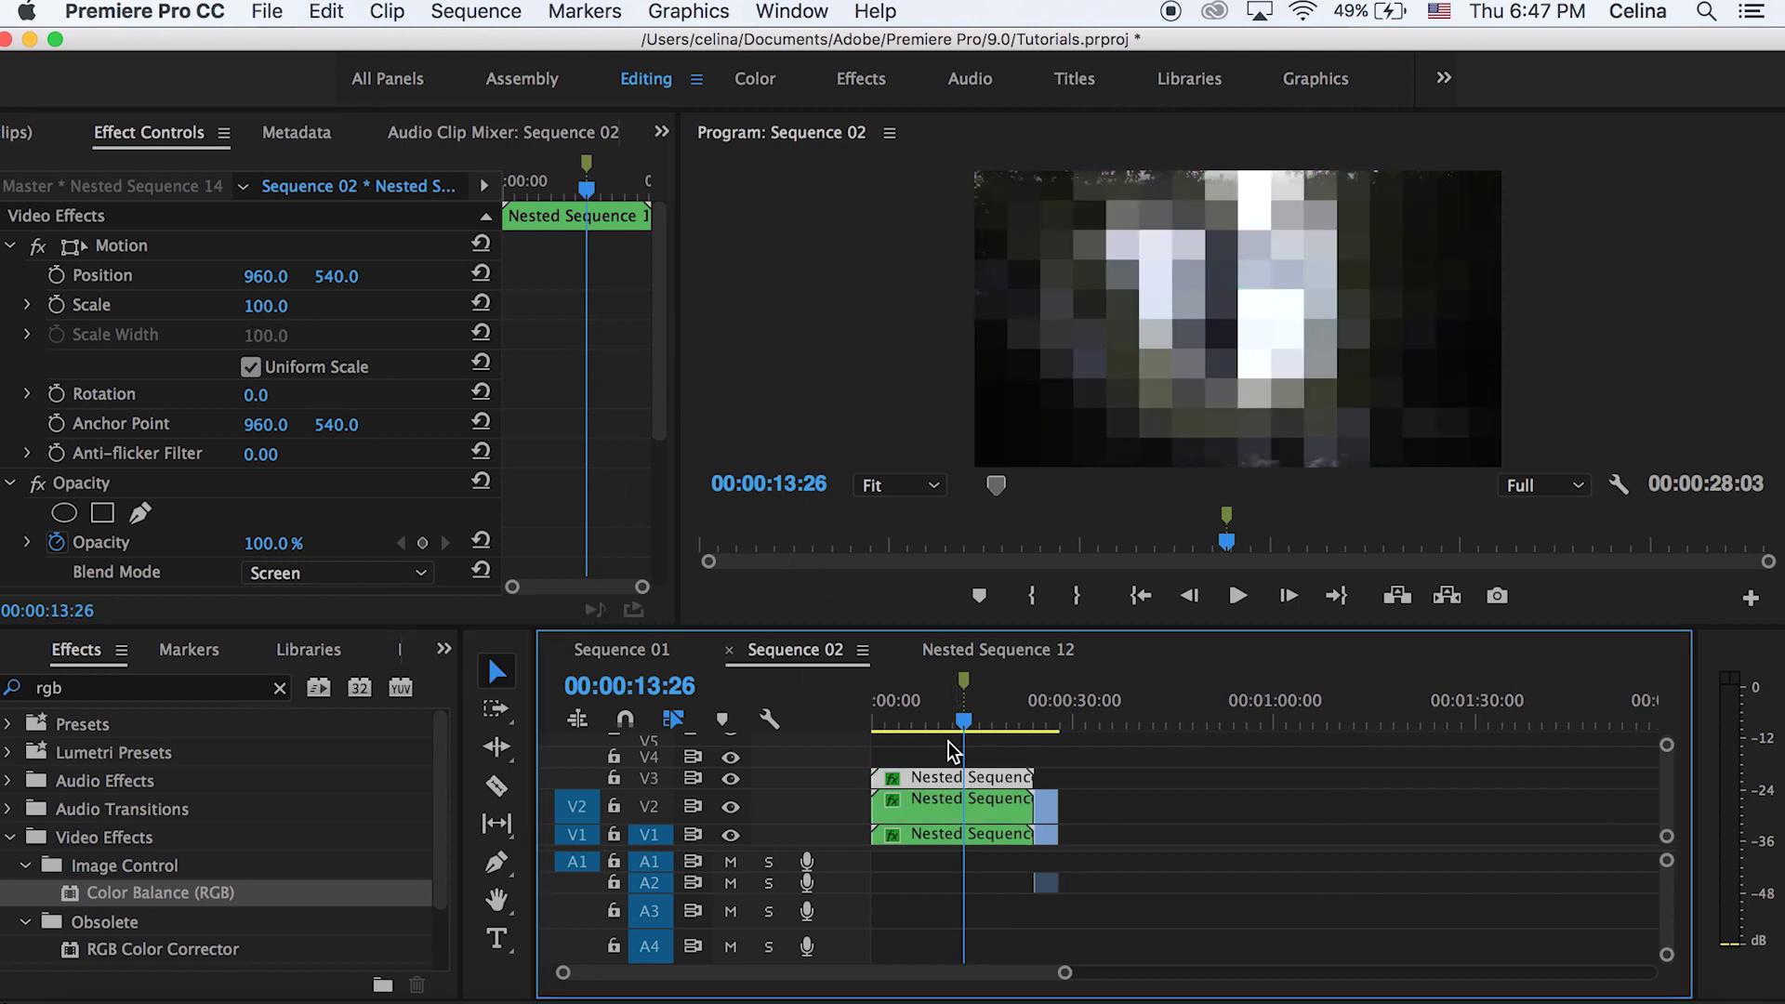
click(273, 305)
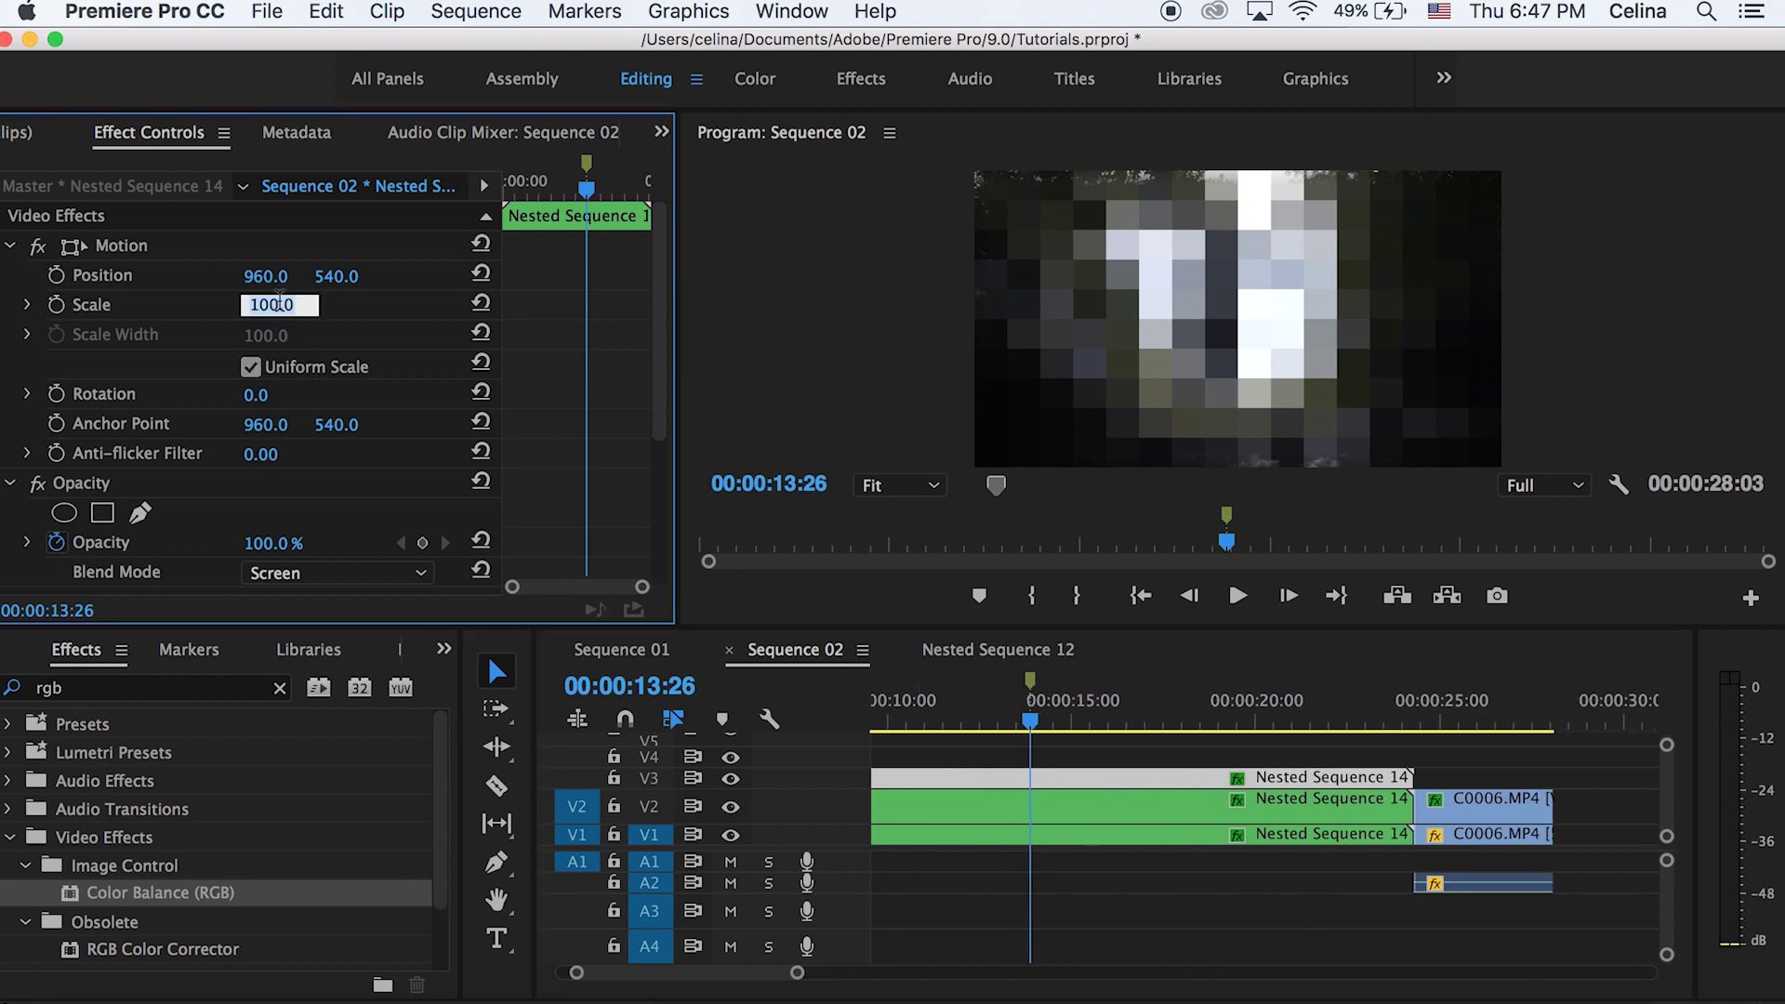
text(103)
key(Return)
click(56, 304)
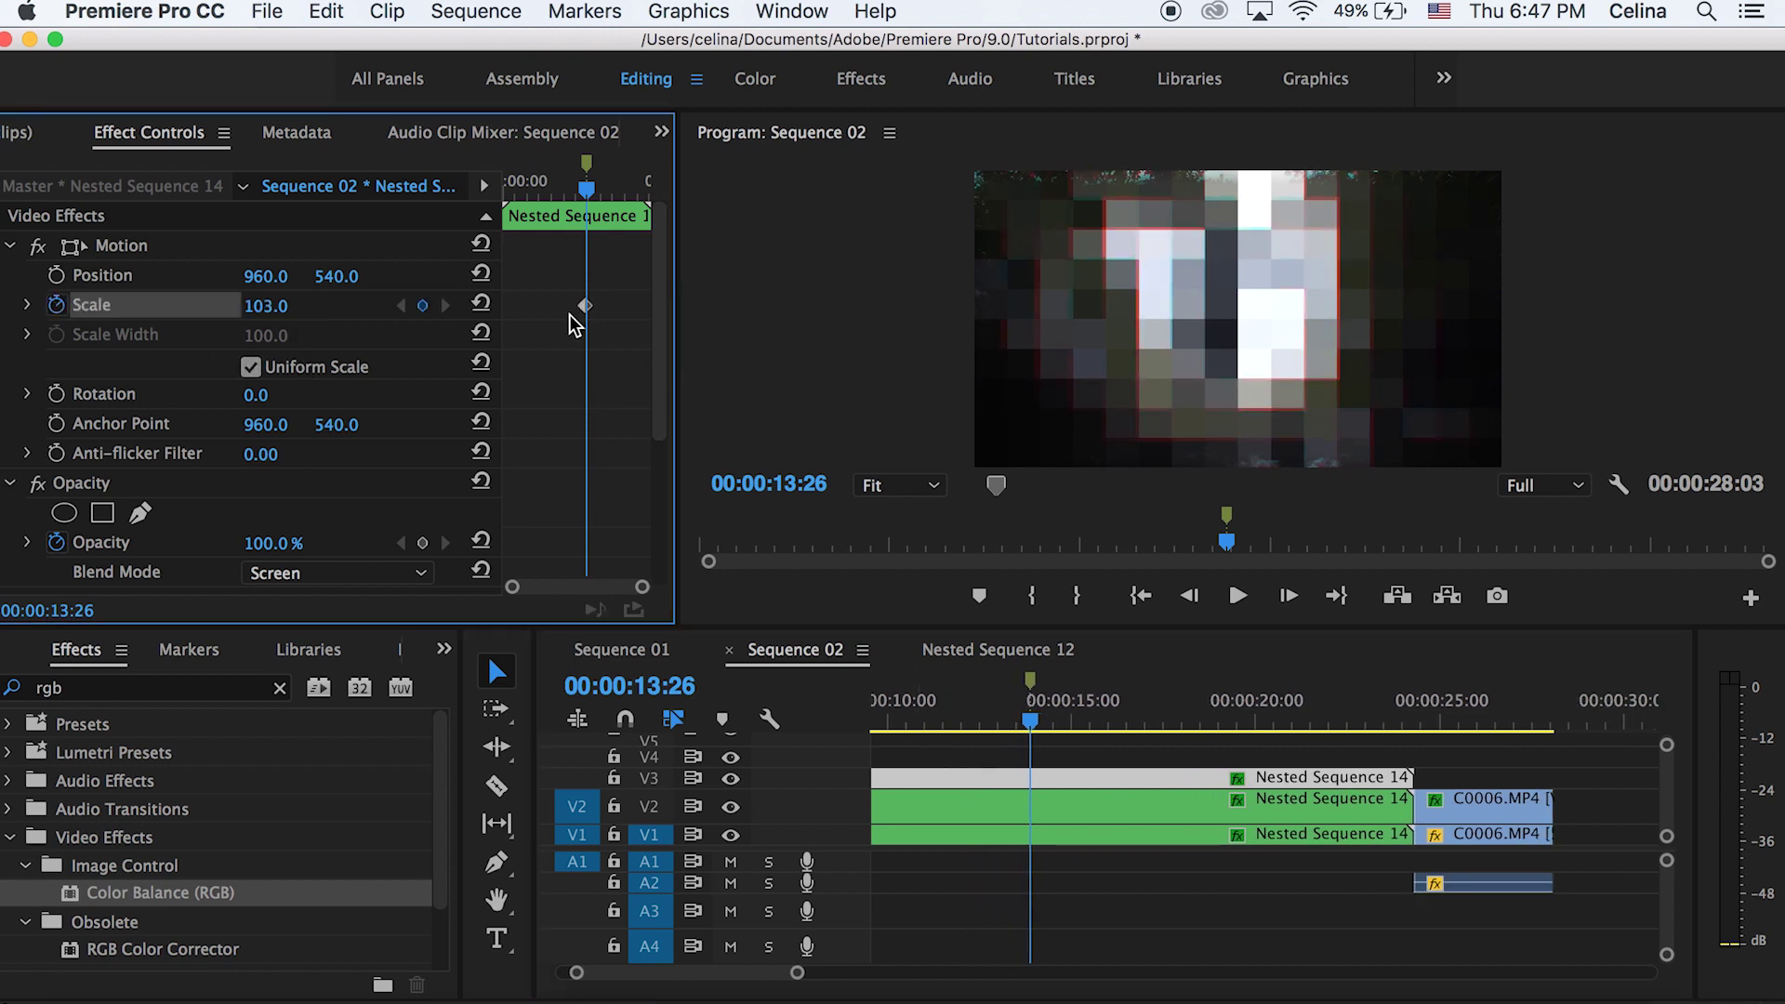
- Add Scale keyframes reset to 100 on the V3 copy at 00:00:14:18 and 00:00:13:04, on either side of the marker
key(=)
mouse_move(586, 185)
mouse_down()
mouse_move(606, 184)
mouse_move(586, 186)
mouse_up()
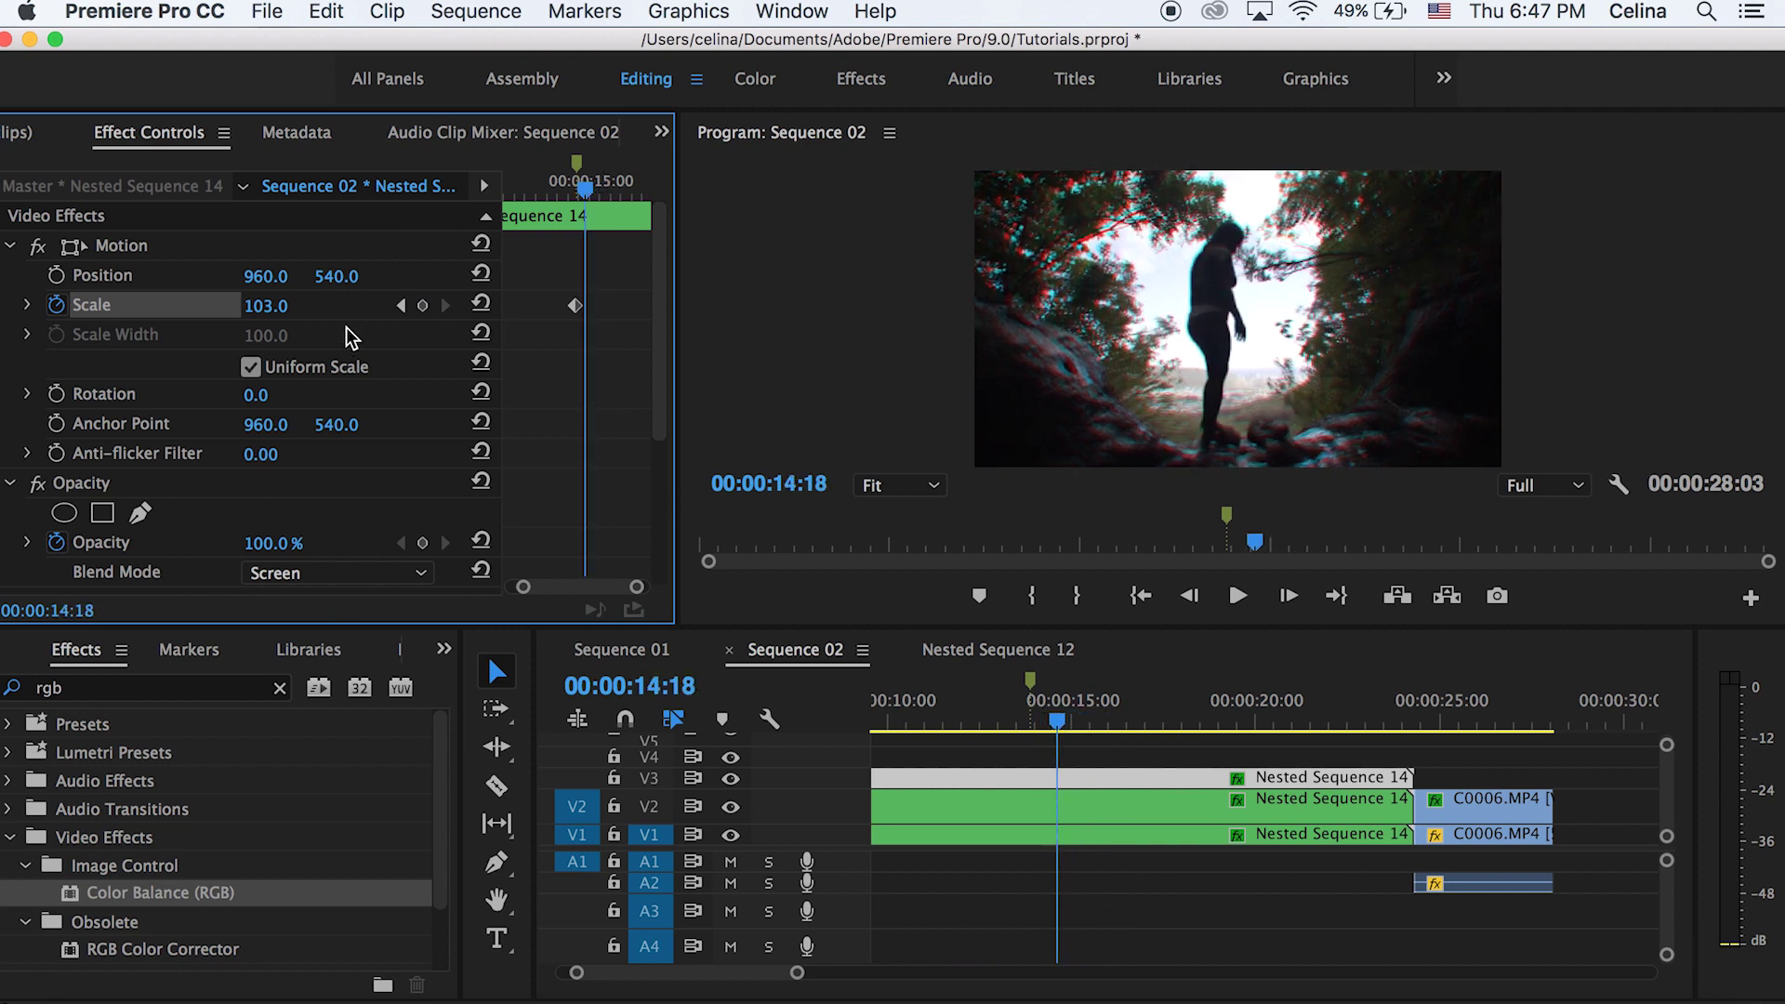
click(480, 304)
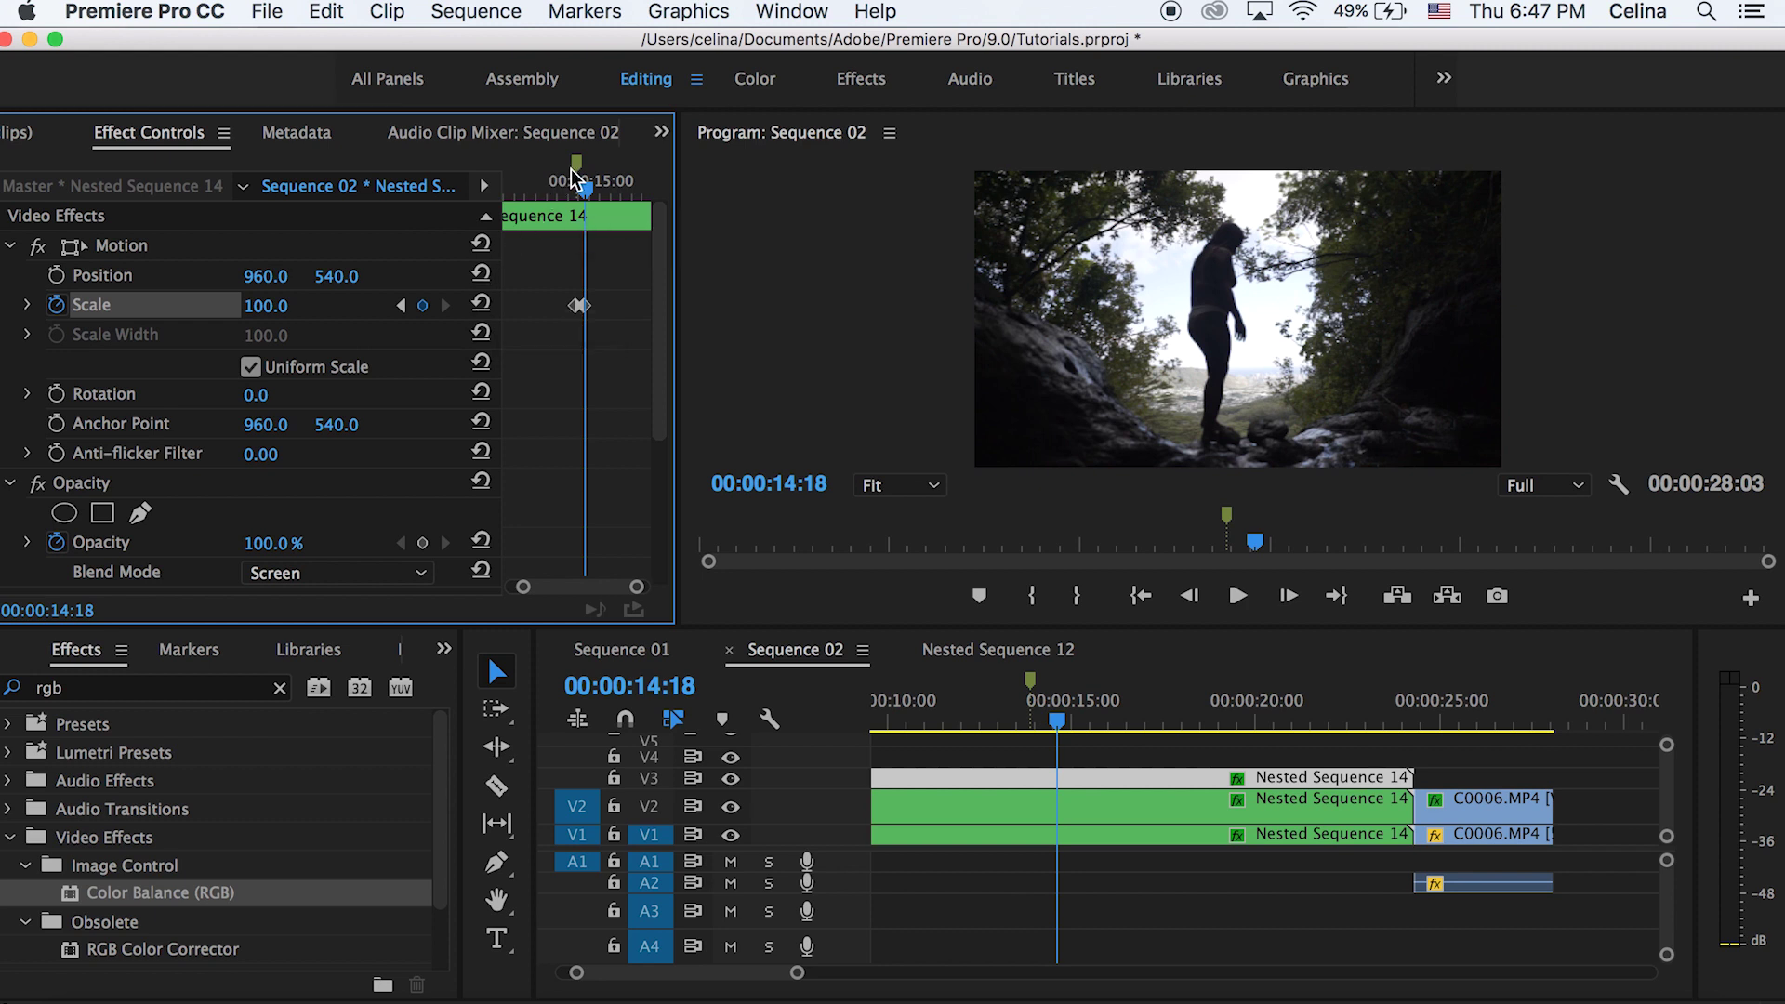
drag(569, 177, 564, 190)
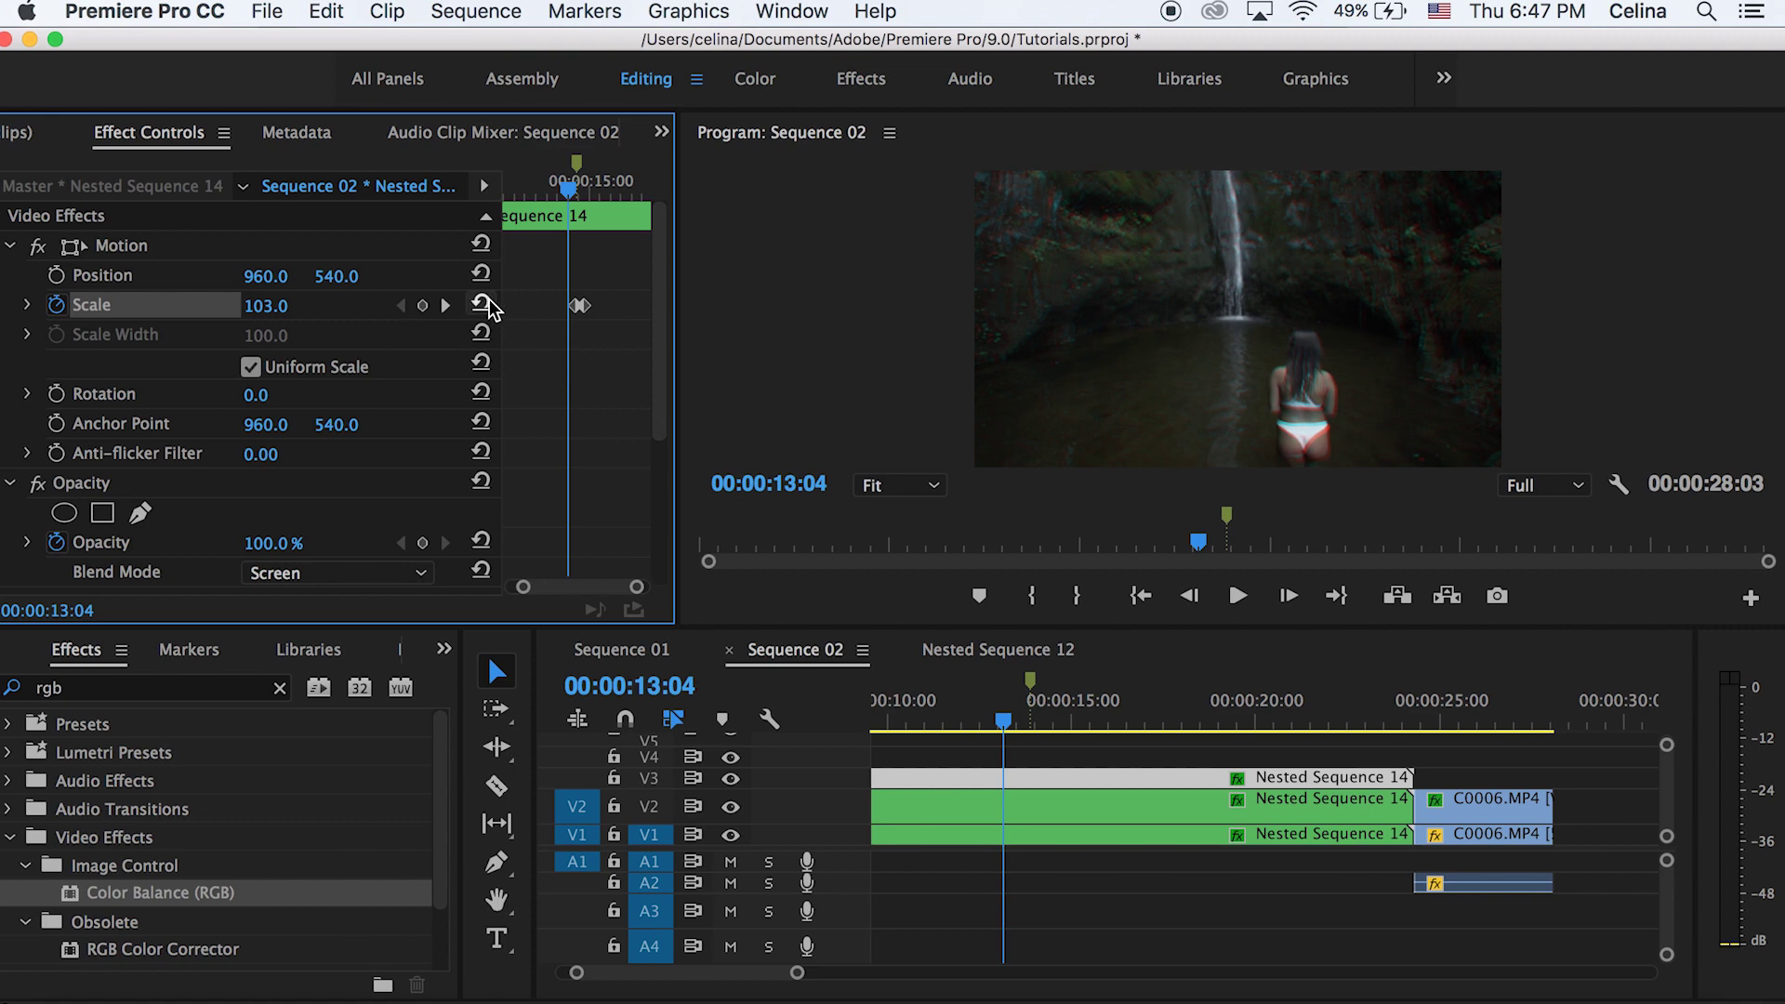
- Play through the marked cut to preview the RGB split pixelate transition, and save the project
key(space)
key(space)
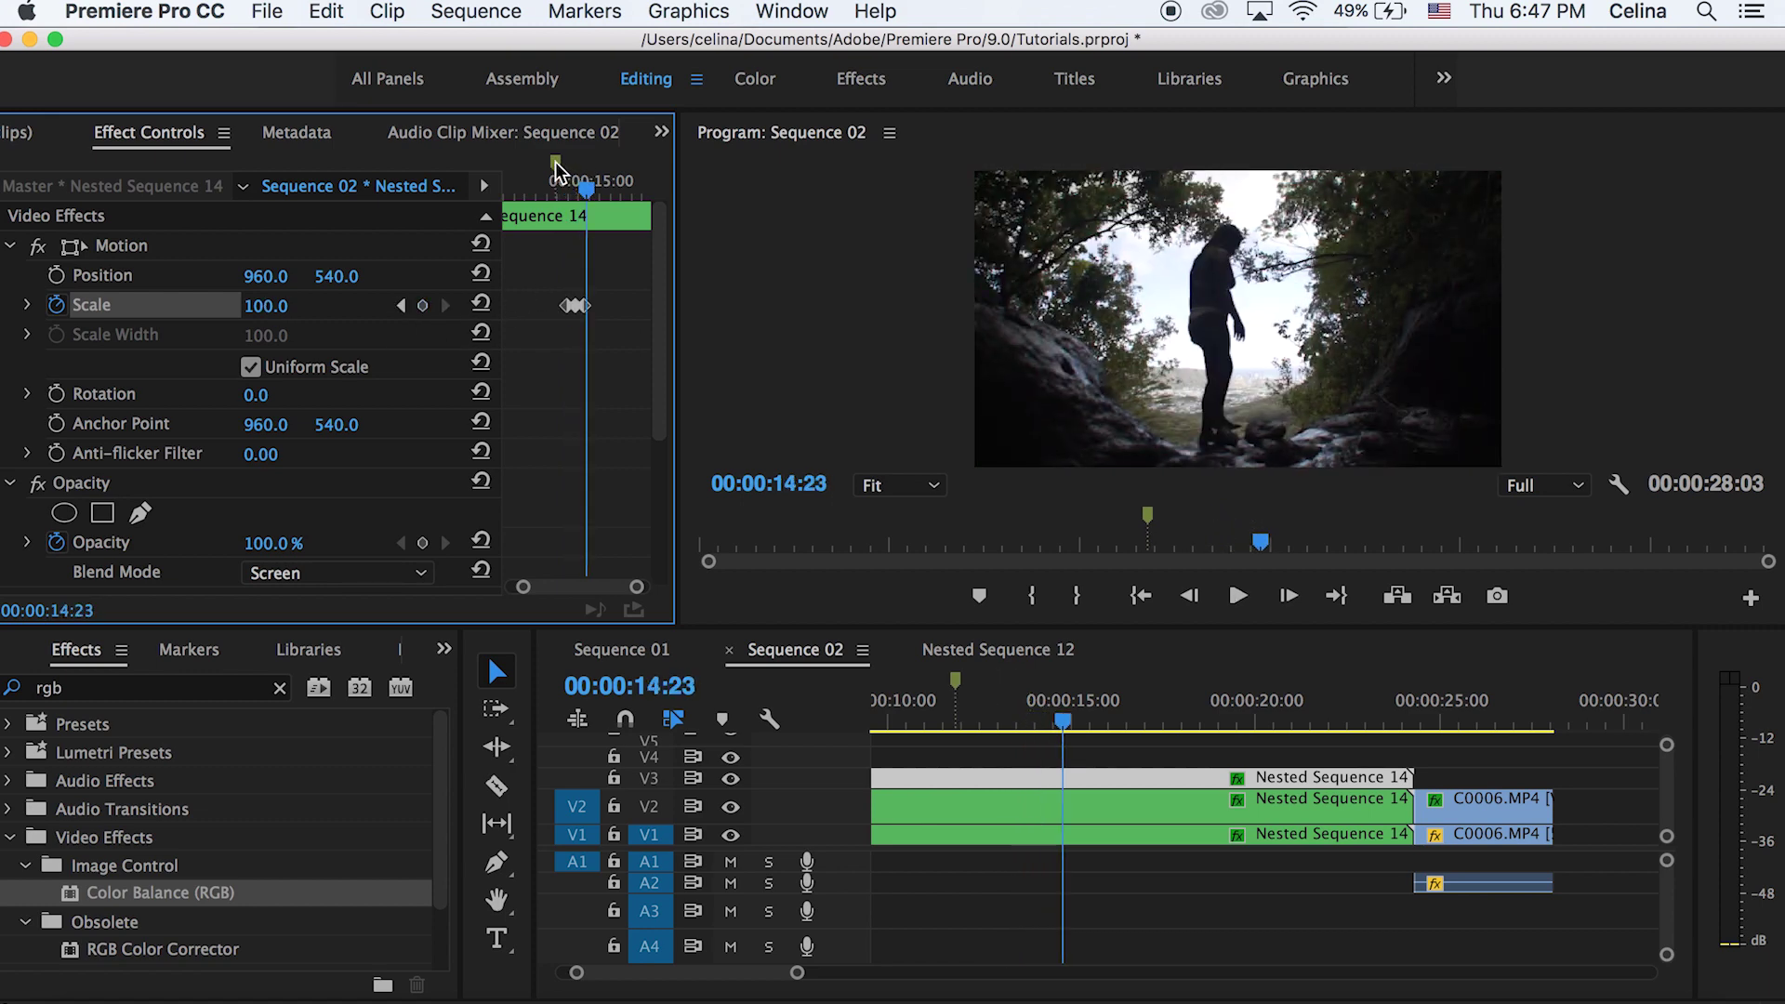
click(569, 186)
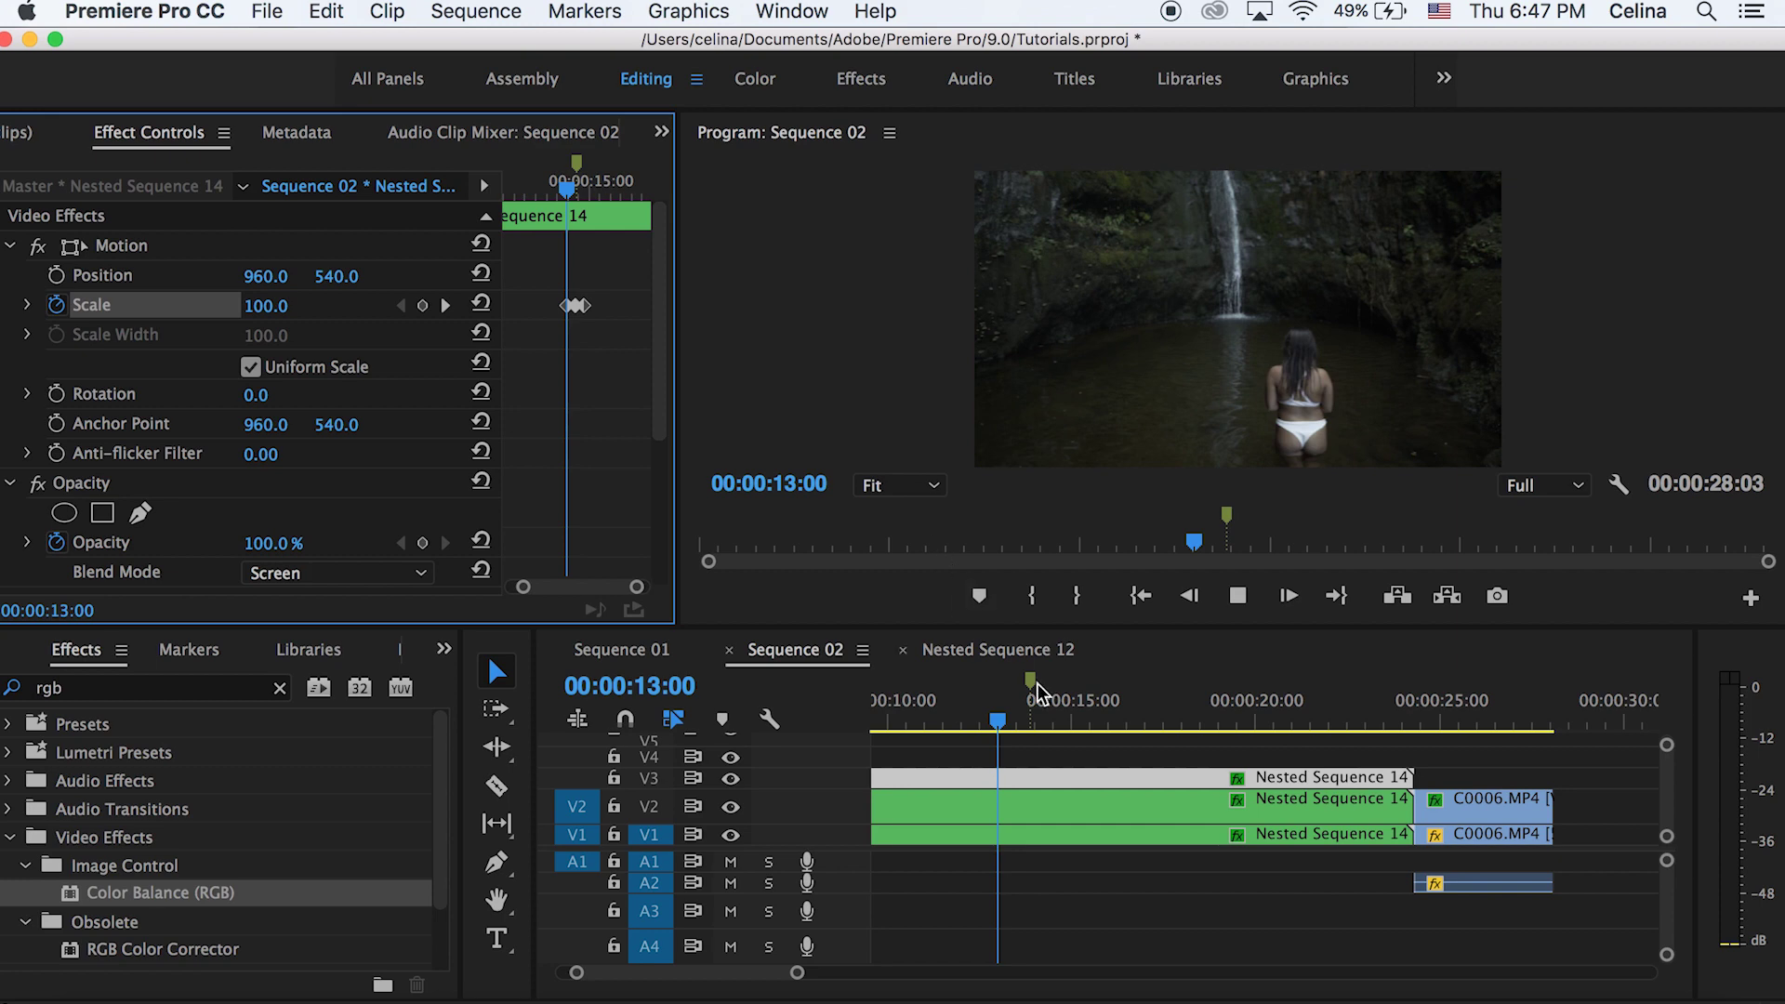
drag(1037, 687, 1047, 709)
key(super+s)
key(minus)
key(minus)
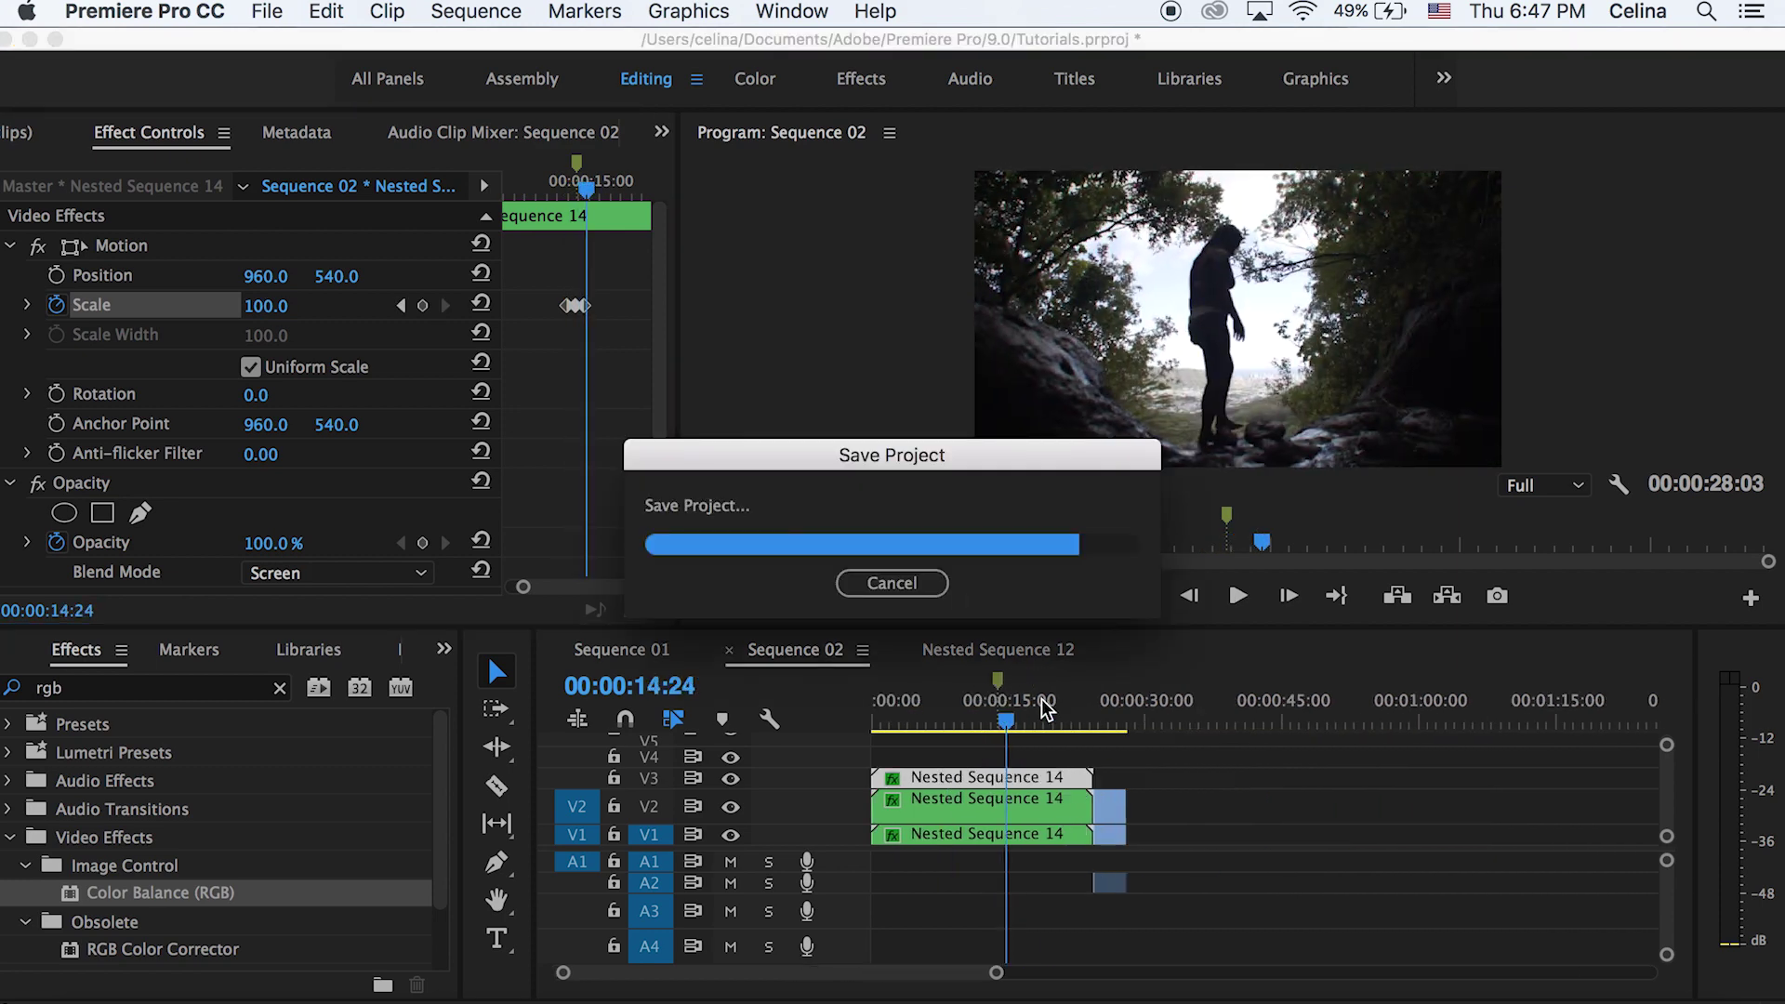